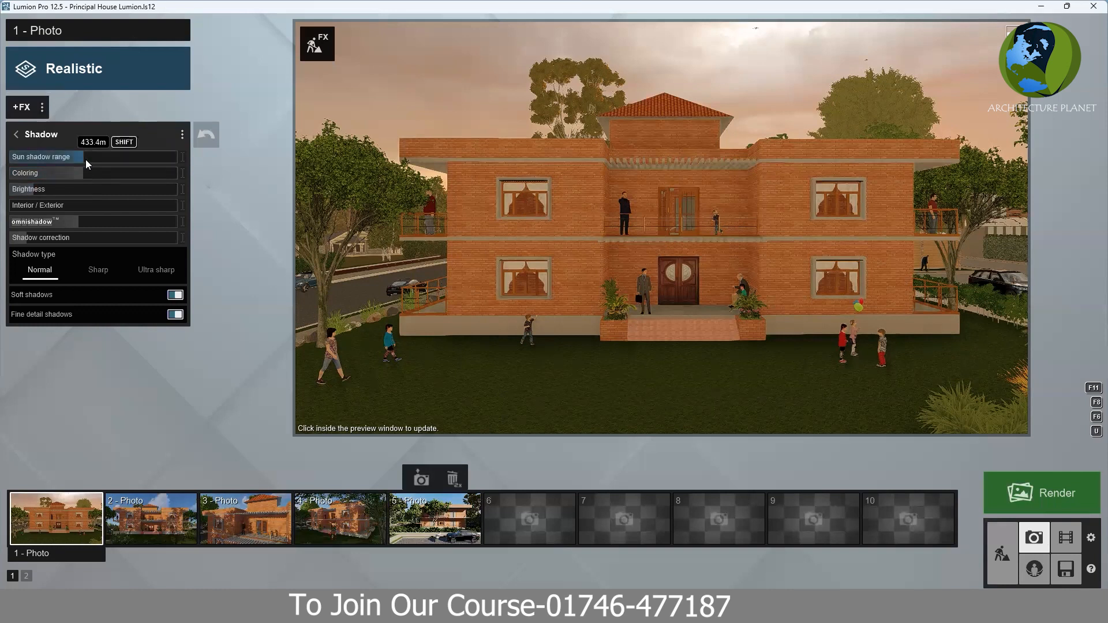
Test the Shadow effect's sun shadow range at about 3250 m in the preview and return it to about 430 m
{"action": "left_click", "coordinate": [143, 156]}
{"action": "left_click_drag", "start_coordinate": [144, 176], "coordinate": [166, 164]}
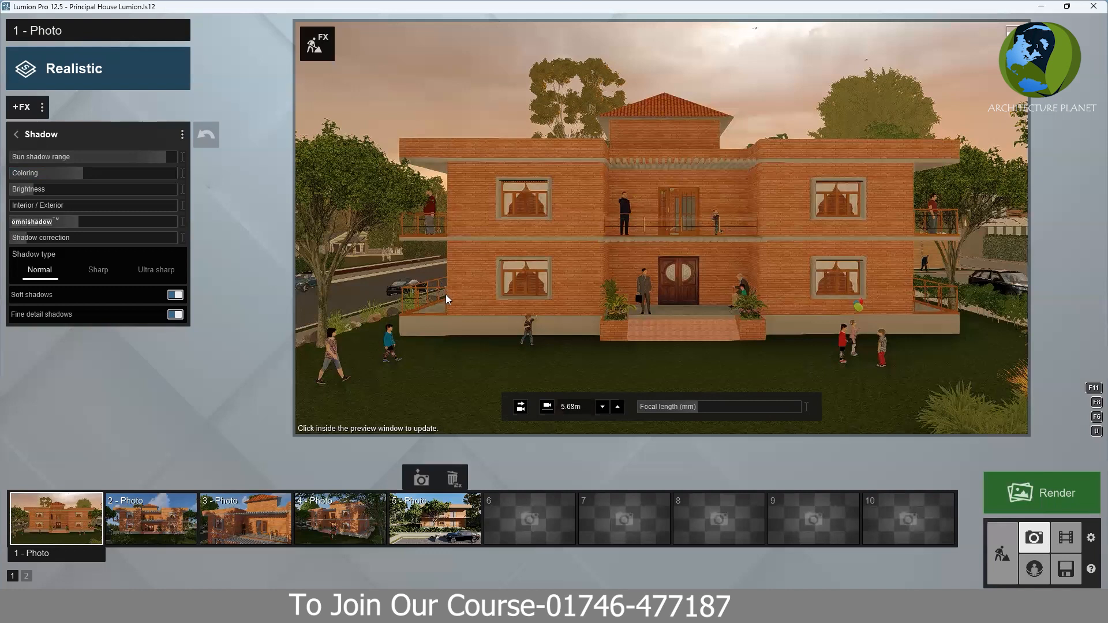
{"action": "left_click", "coordinate": [449, 269]}
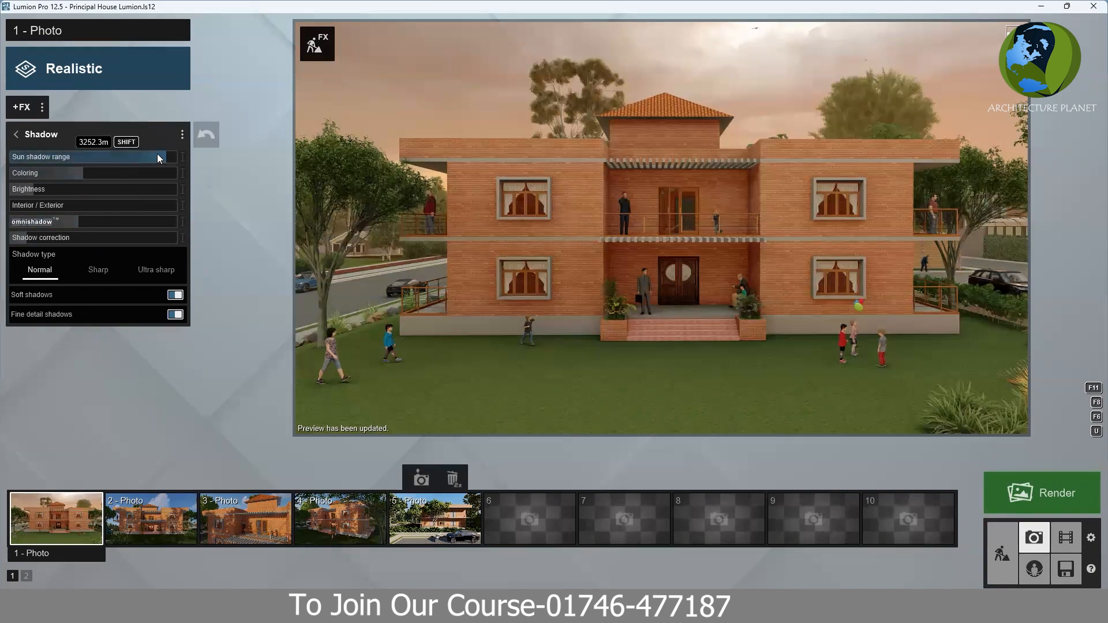
{"action": "left_click_drag", "start_coordinate": [82, 154], "coordinate": [195, 163]}
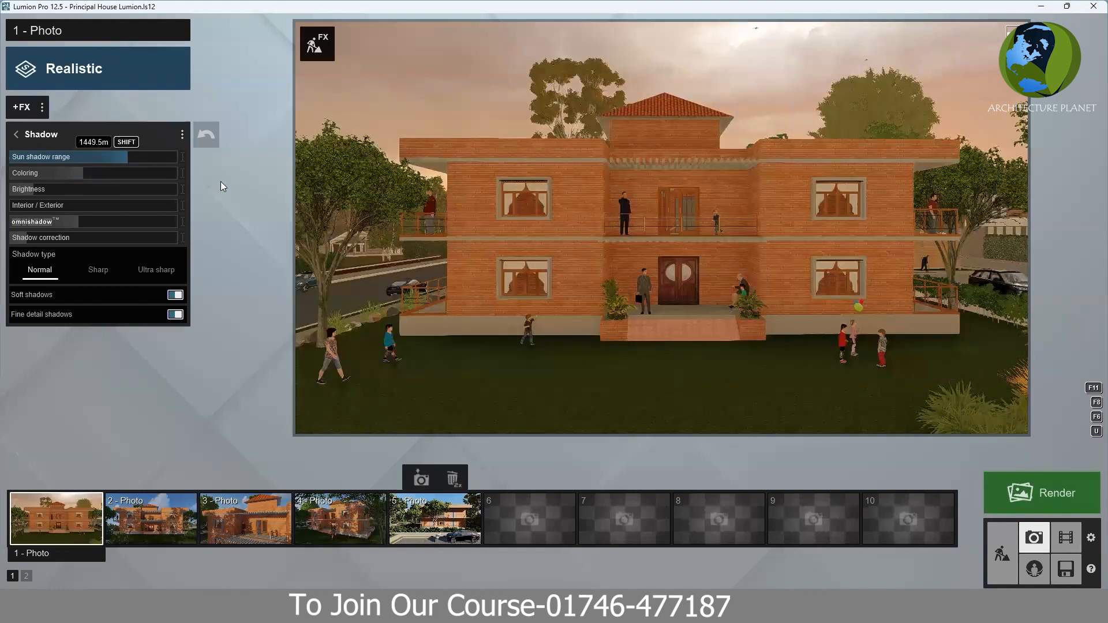
{"action": "left_click_drag", "start_coordinate": [118, 186], "coordinate": [86, 168]}
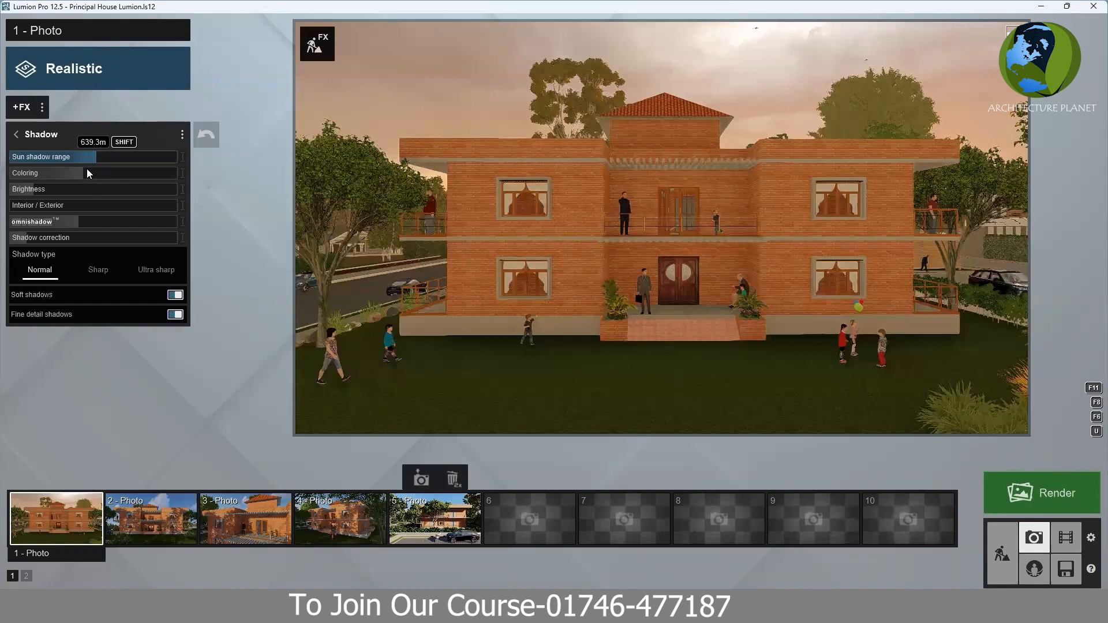
{"action": "left_click_drag", "start_coordinate": [497, 352], "coordinate": [497, 352]}
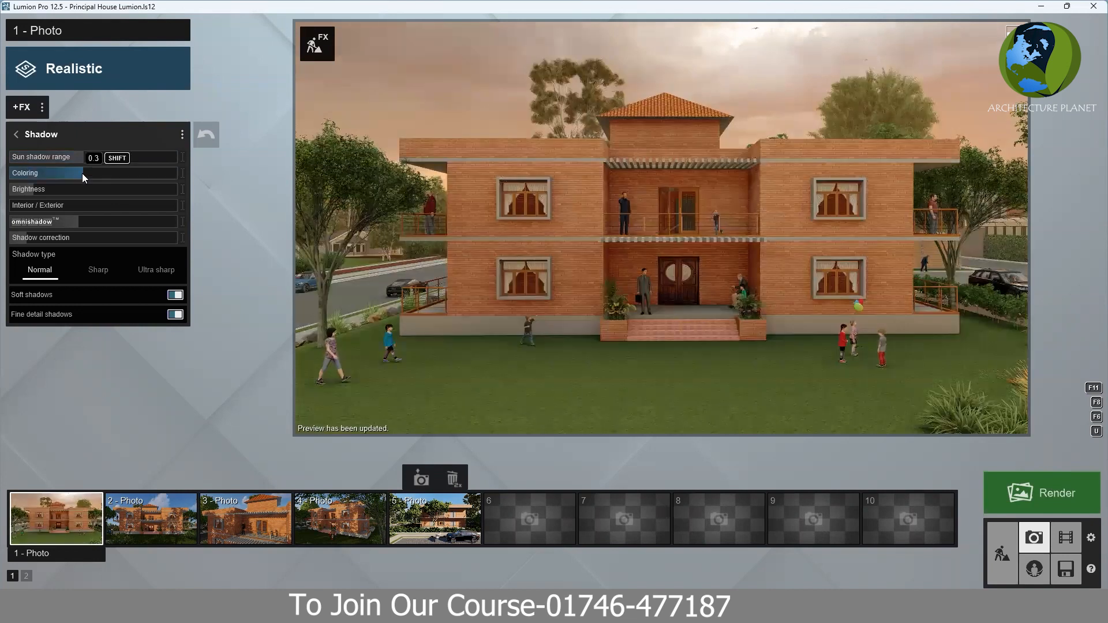
Test the shadow coloring at 2.8 in the preview and return it to 0.3
{"action": "left_click_drag", "start_coordinate": [90, 172], "coordinate": [164, 178]}
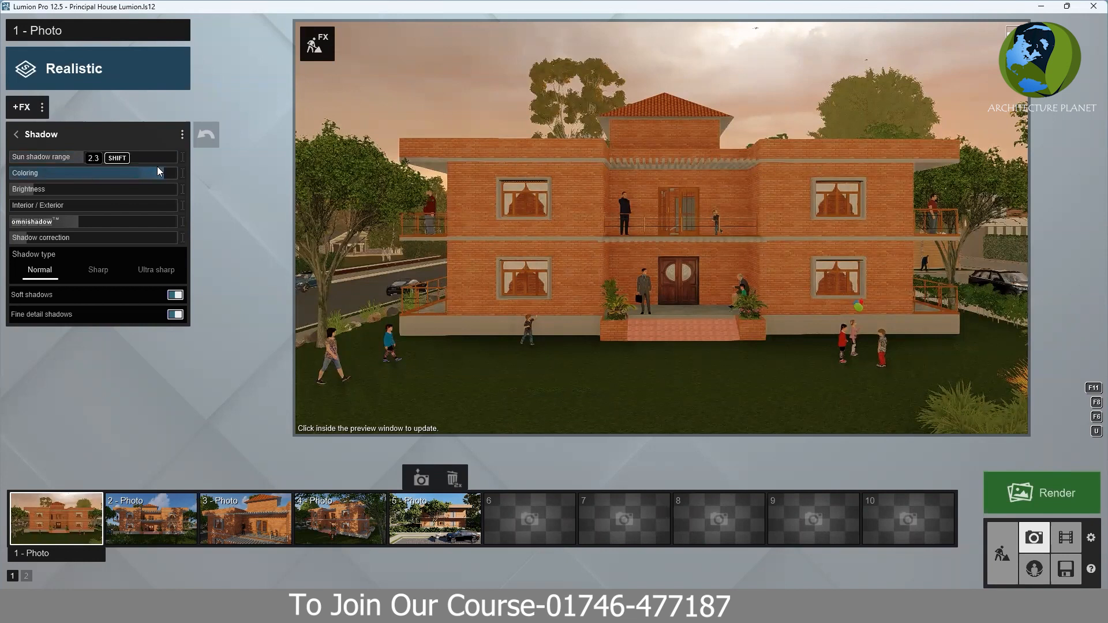
{"action": "left_click_drag", "start_coordinate": [157, 169], "coordinate": [175, 170]}
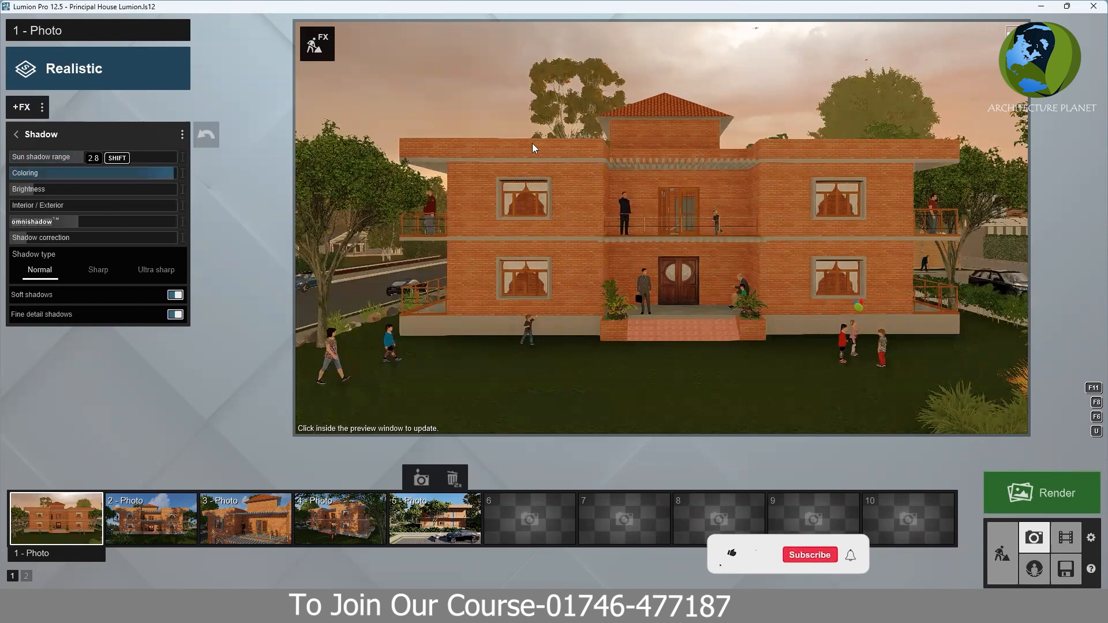
{"action": "left_click", "coordinate": [531, 110]}
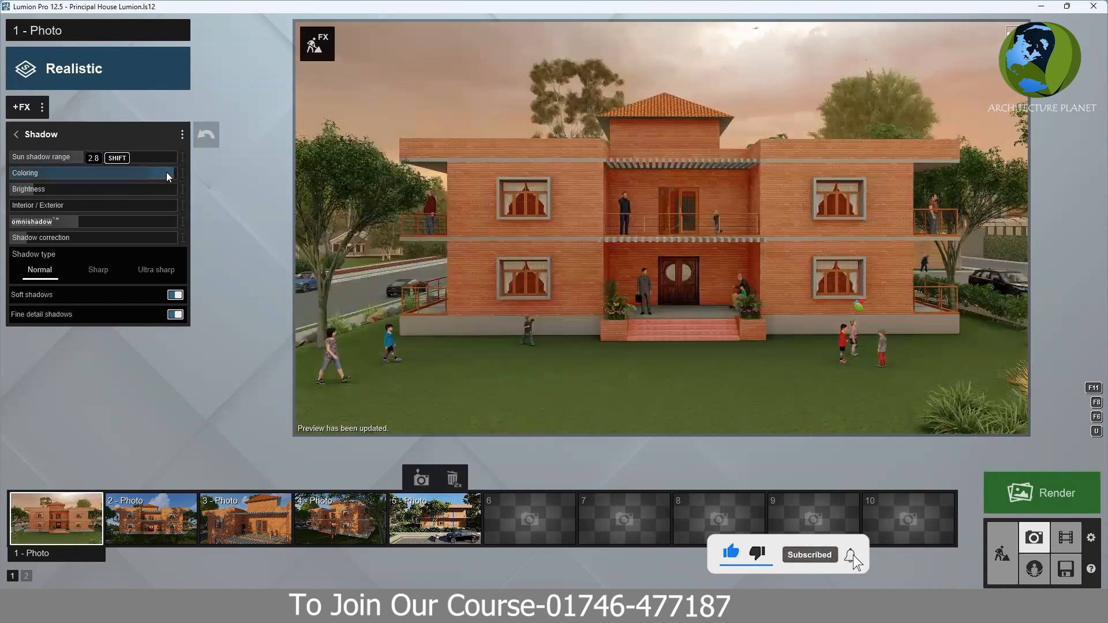
{"action": "left_click_drag", "start_coordinate": [166, 172], "coordinate": [85, 174]}
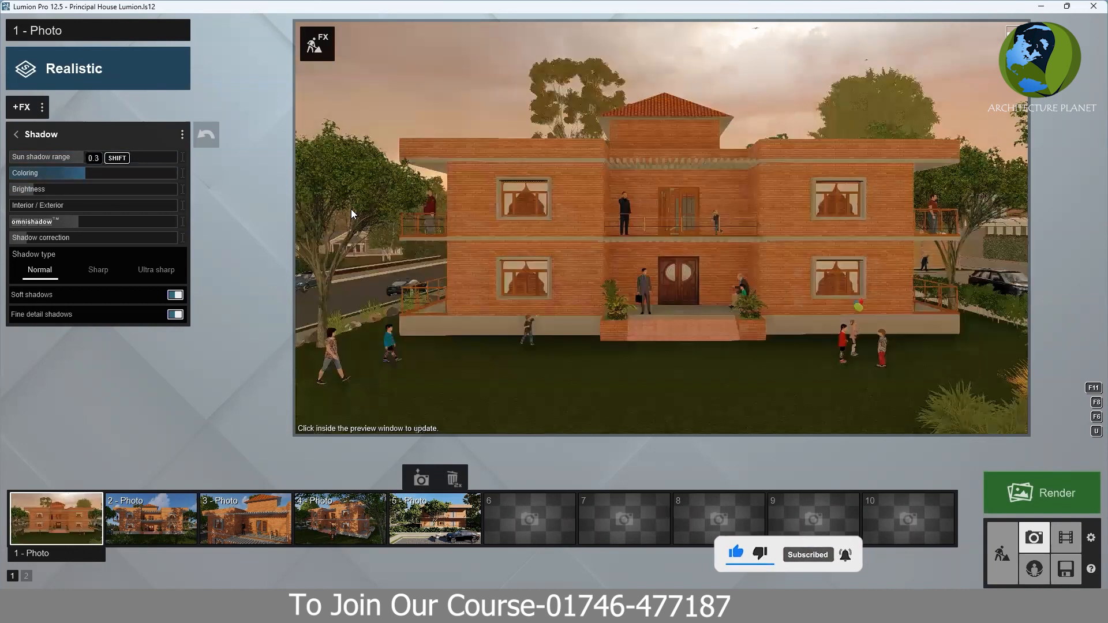
{"action": "left_click", "coordinate": [359, 218]}
Test the shadow brightness at its maximum in the preview and bring it back down to a low value near 0.0
{"action": "left_click_drag", "start_coordinate": [36, 188], "coordinate": [196, 185]}
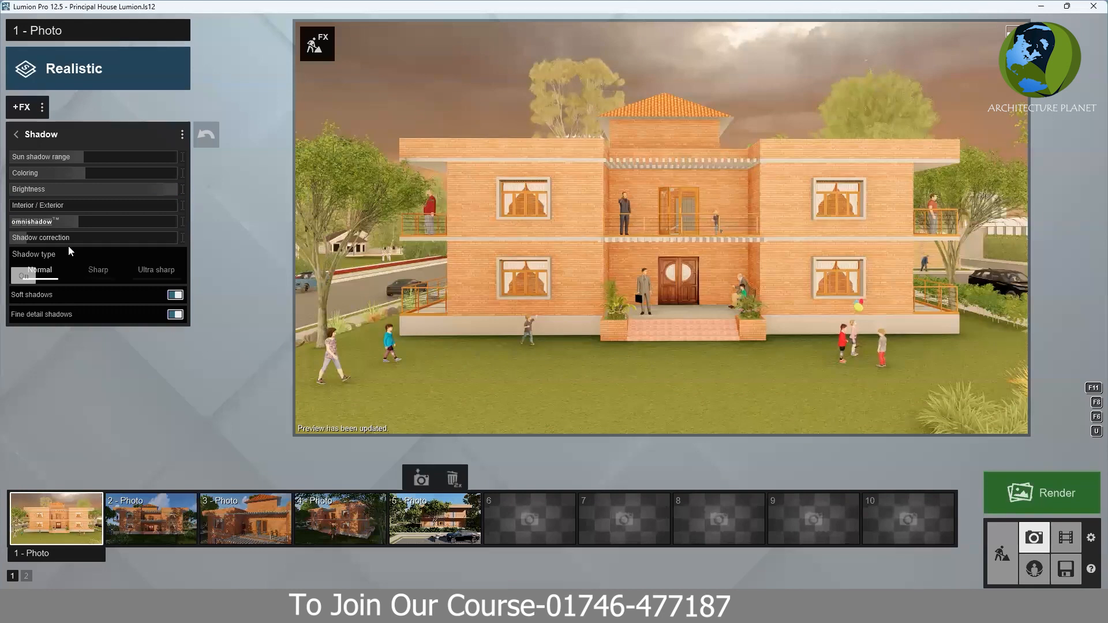
{"action": "left_click_drag", "start_coordinate": [170, 188], "coordinate": [75, 194]}
{"action": "left_click", "coordinate": [86, 194]}
{"action": "left_click", "coordinate": [51, 193]}
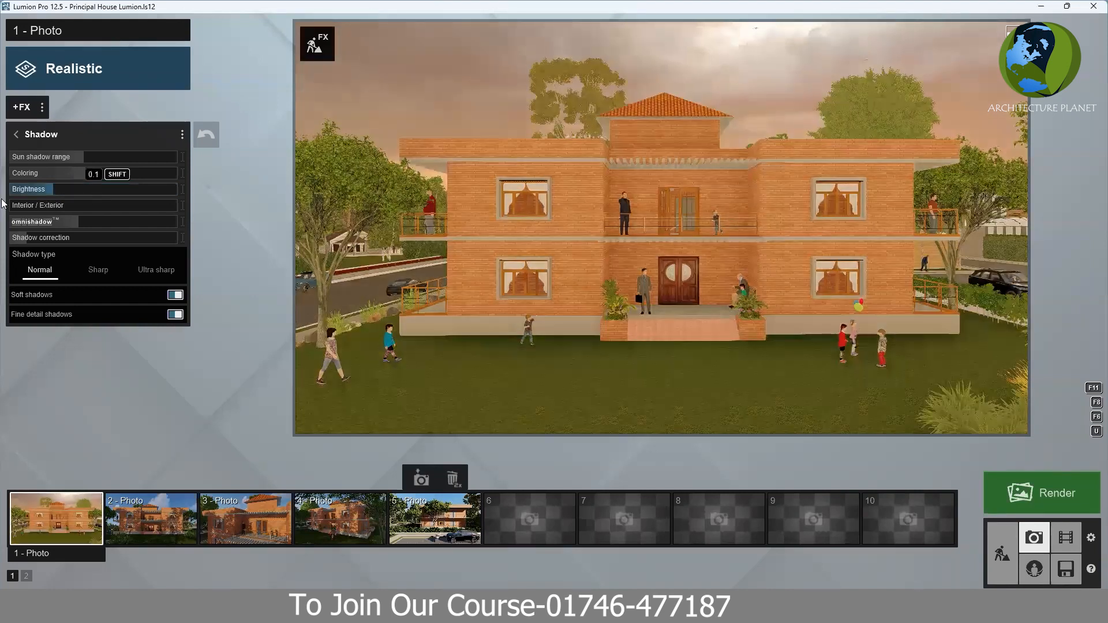
{"action": "left_click", "coordinate": [11, 191]}
{"action": "left_click", "coordinate": [45, 187]}
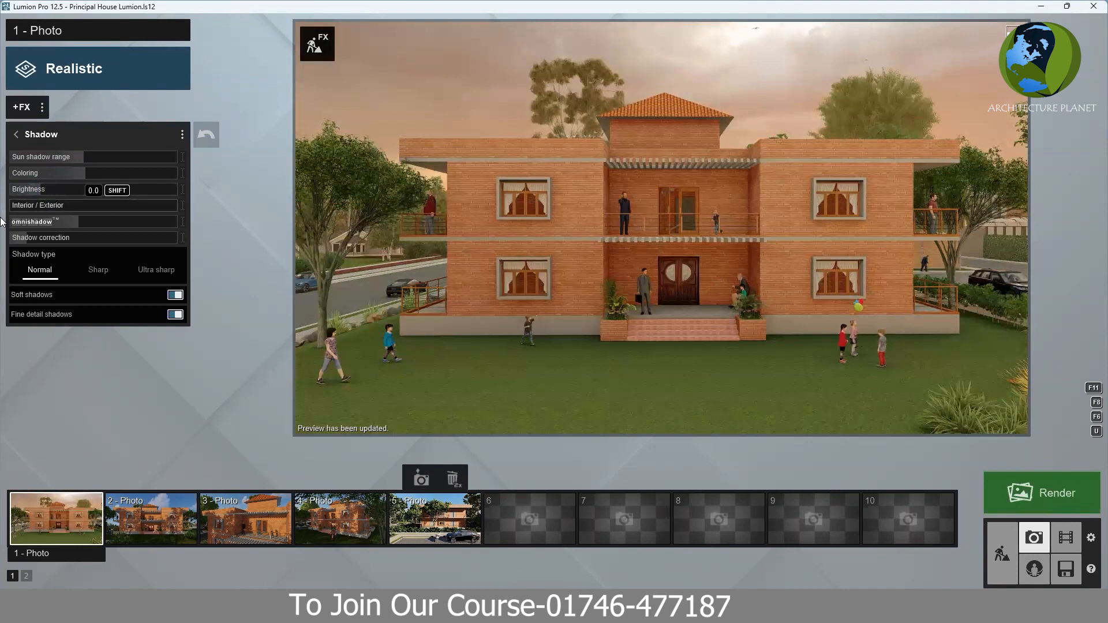
Try the Interior / Exterior shadow setting at 0.8, 0.2 and 0.5, and return it to 0.0
{"action": "left_click", "coordinate": [154, 207]}
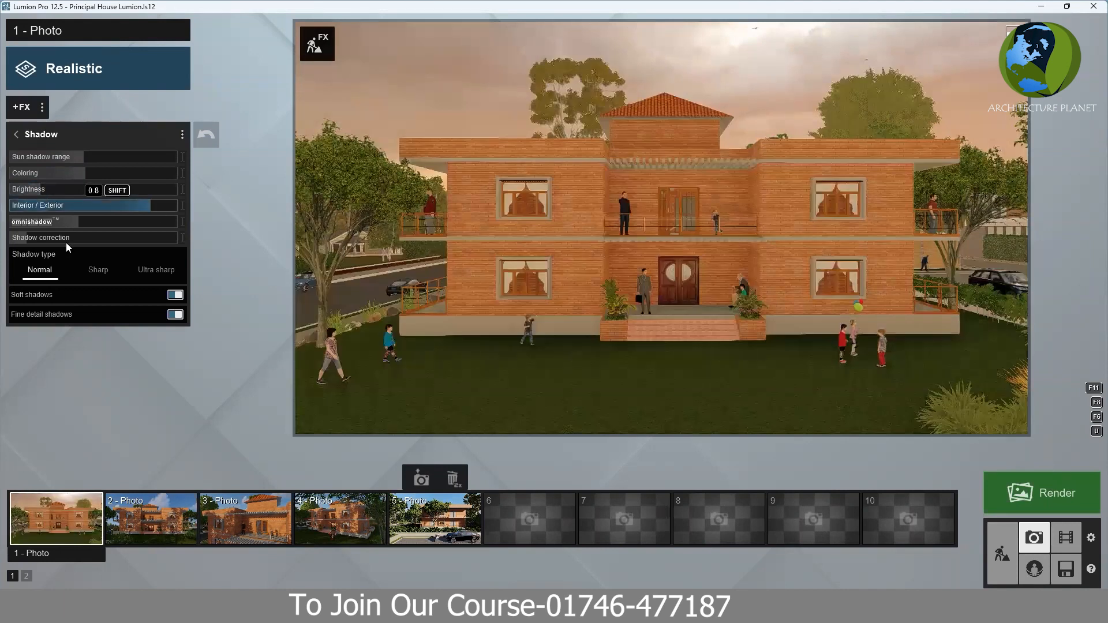
{"action": "left_click", "coordinate": [43, 205]}
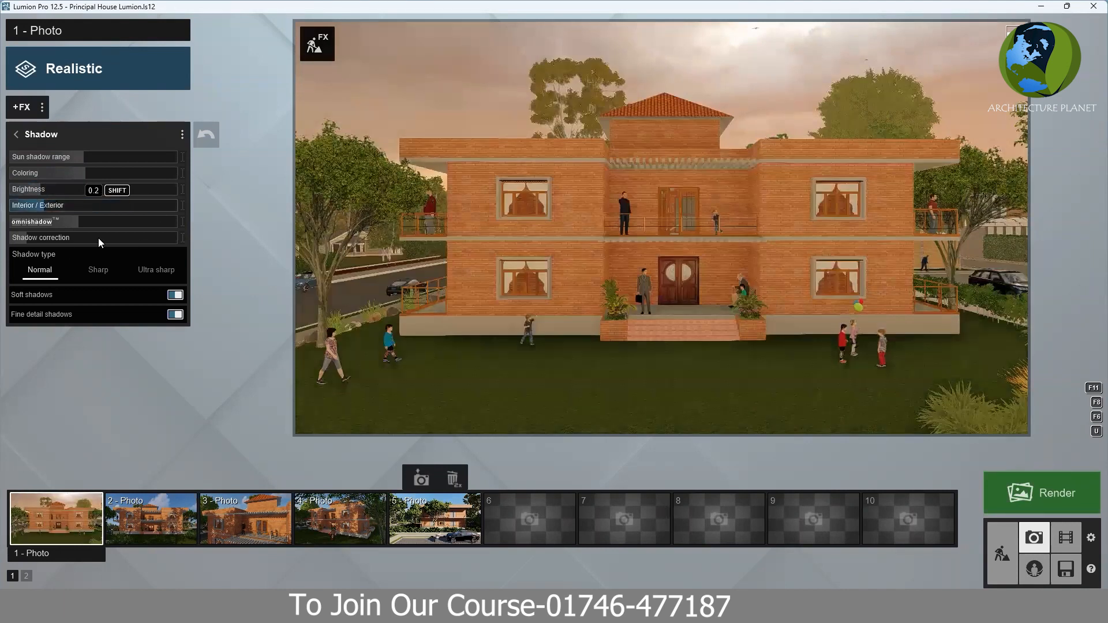
{"action": "left_click", "coordinate": [26, 206]}
{"action": "left_click", "coordinate": [43, 205]}
{"action": "left_click_drag", "start_coordinate": [92, 205], "coordinate": [195, 214]}
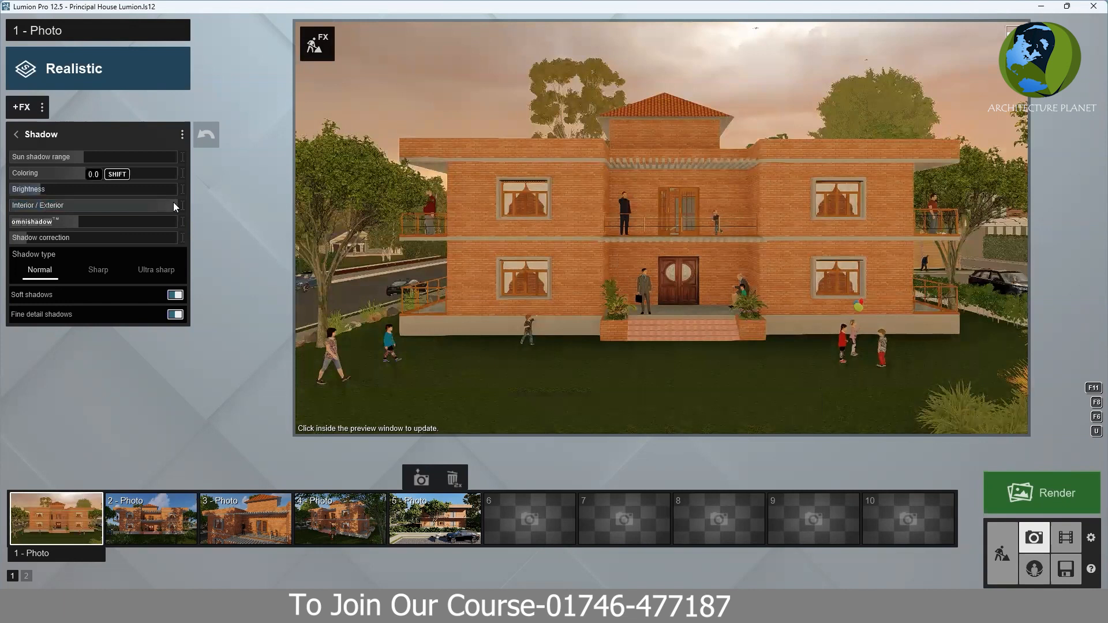
{"action": "left_click", "coordinate": [91, 205]}
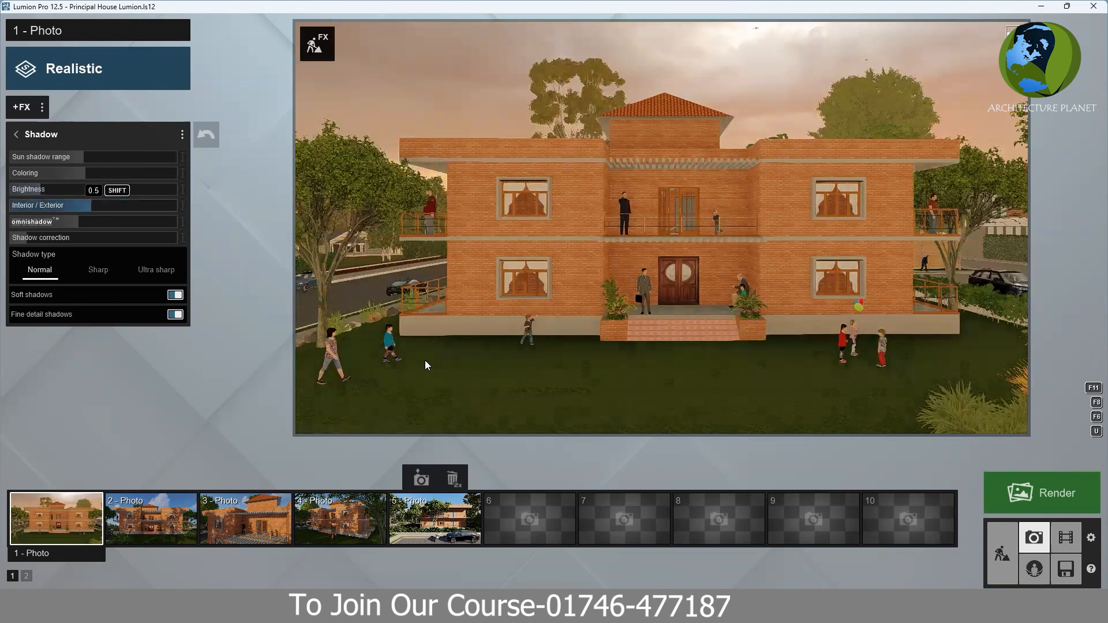
{"action": "mouse_move", "coordinate": [460, 373]}
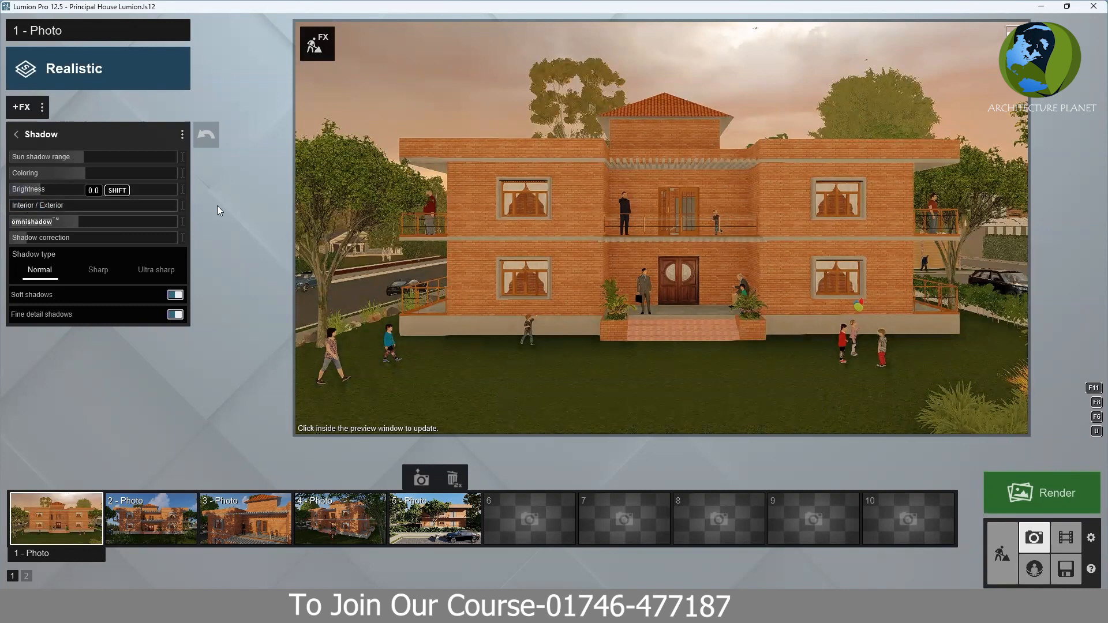
{"action": "left_click_drag", "start_coordinate": [2, 216], "coordinate": [6, 217]}
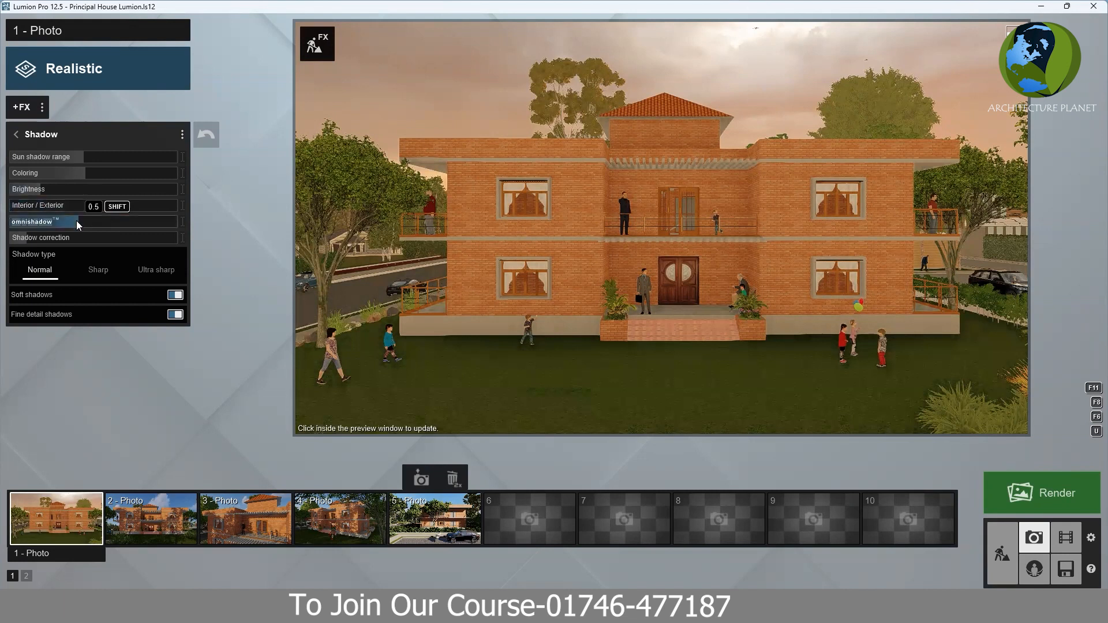
Set omnishadow to 3.0 and lower the shadow correction to its minimum after testing it at 0.4
{"action": "left_click_drag", "start_coordinate": [114, 218], "coordinate": [245, 226]}
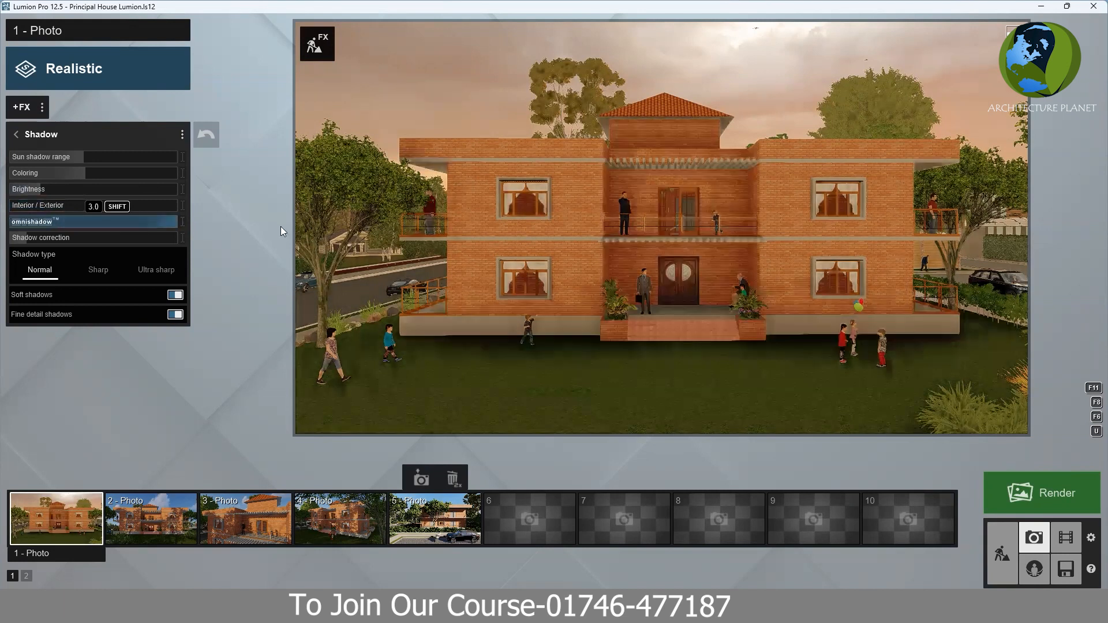
{"action": "left_click_drag", "start_coordinate": [494, 302], "coordinate": [494, 303]}
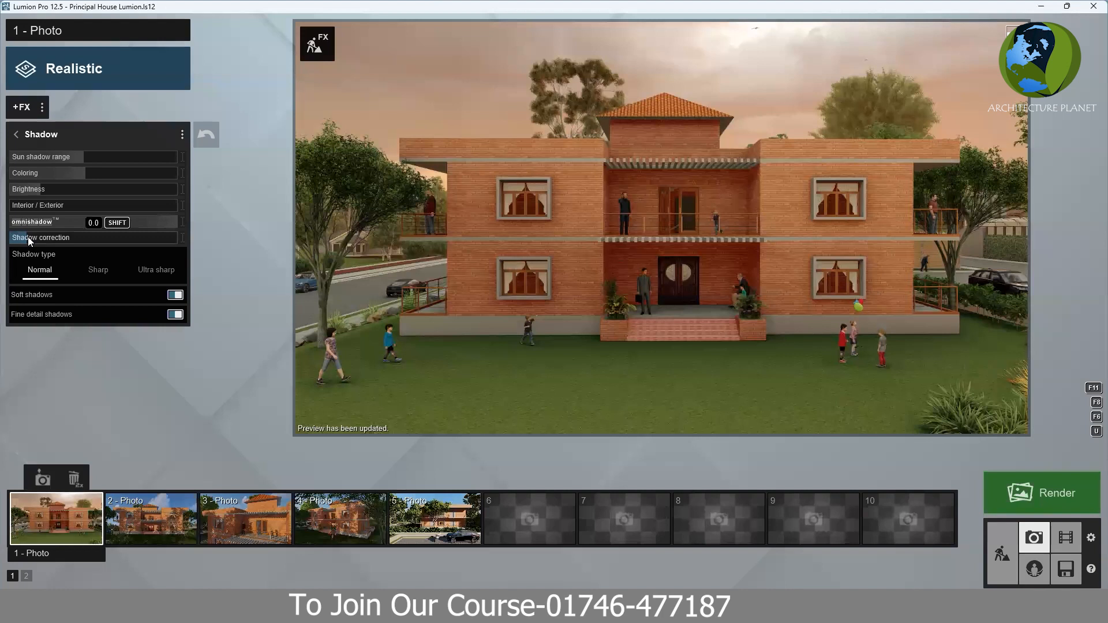
{"action": "left_click", "coordinate": [134, 242]}
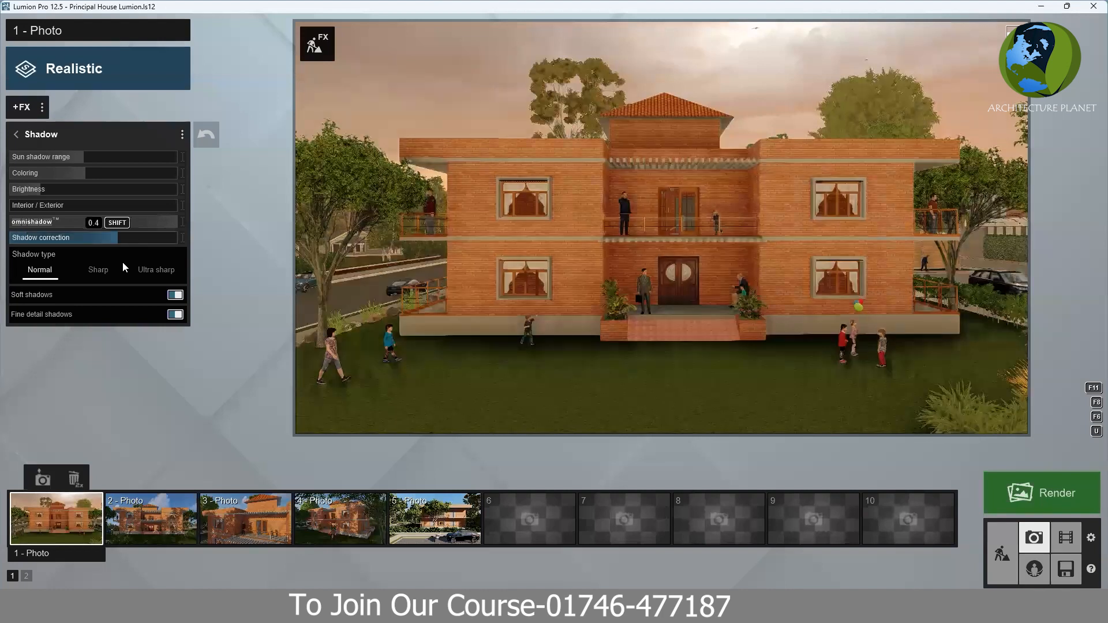
{"action": "left_click_drag", "start_coordinate": [178, 255], "coordinate": [341, 333]}
{"action": "left_click_drag", "start_coordinate": [117, 236], "coordinate": [3, 242]}
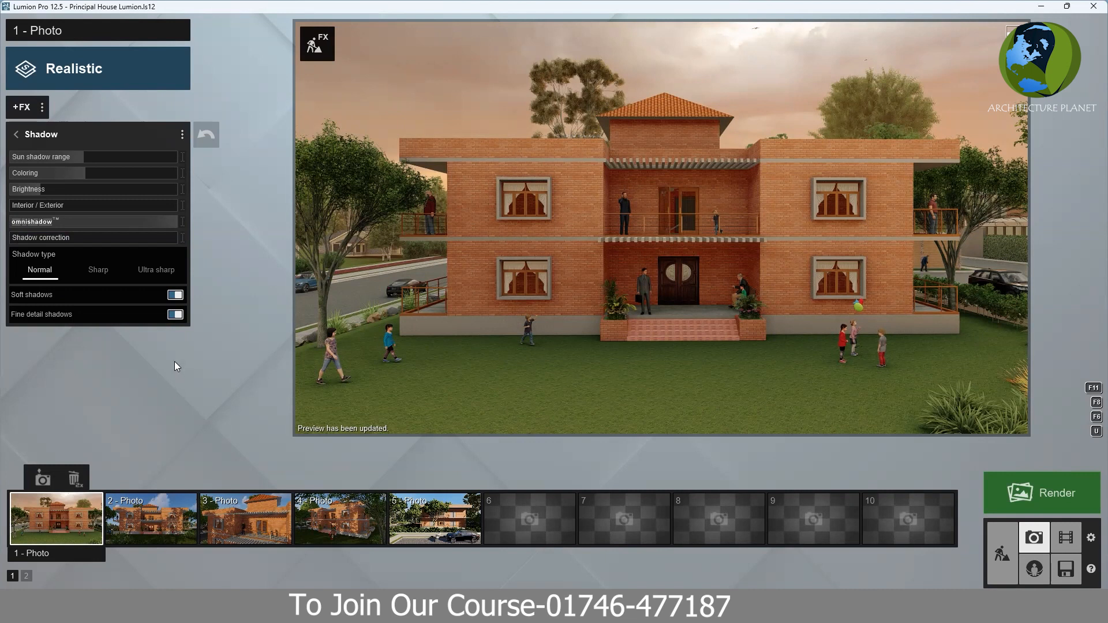
Switch soft shadows off and back on with a preview update, and do the same for fine detail shadows
{"action": "left_click", "coordinate": [175, 295]}
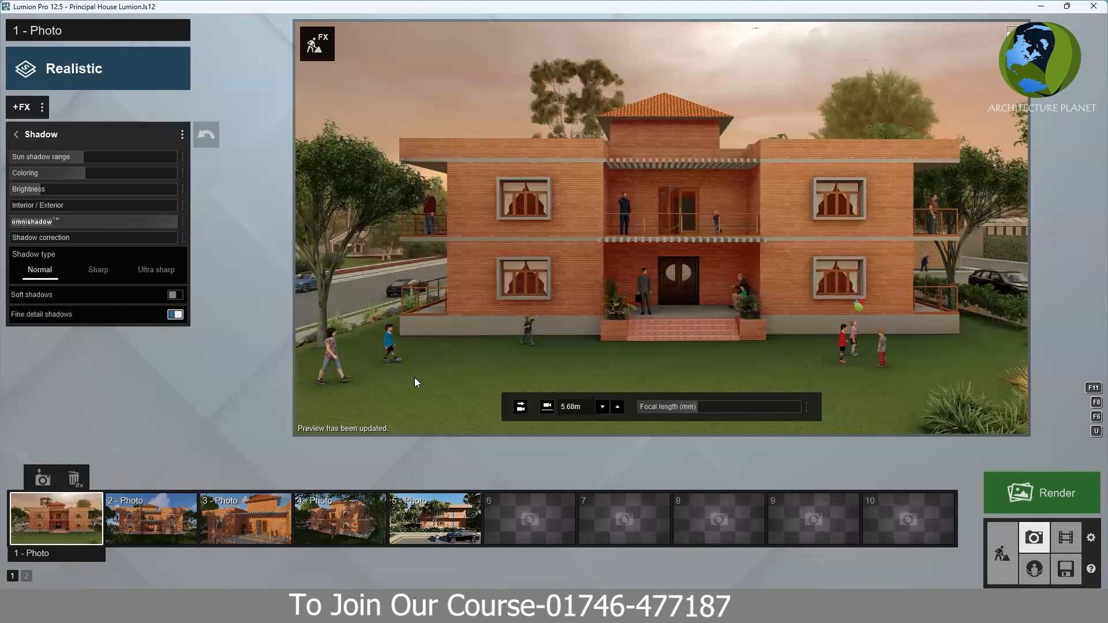
{"action": "left_click", "coordinate": [175, 296]}
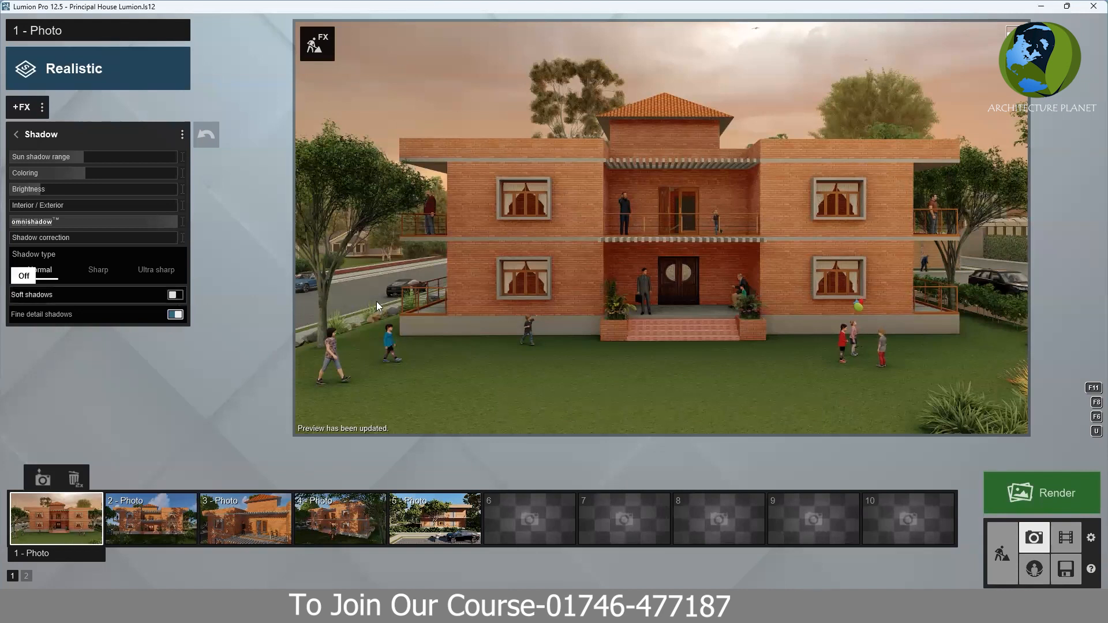
{"action": "left_click", "coordinate": [363, 364]}
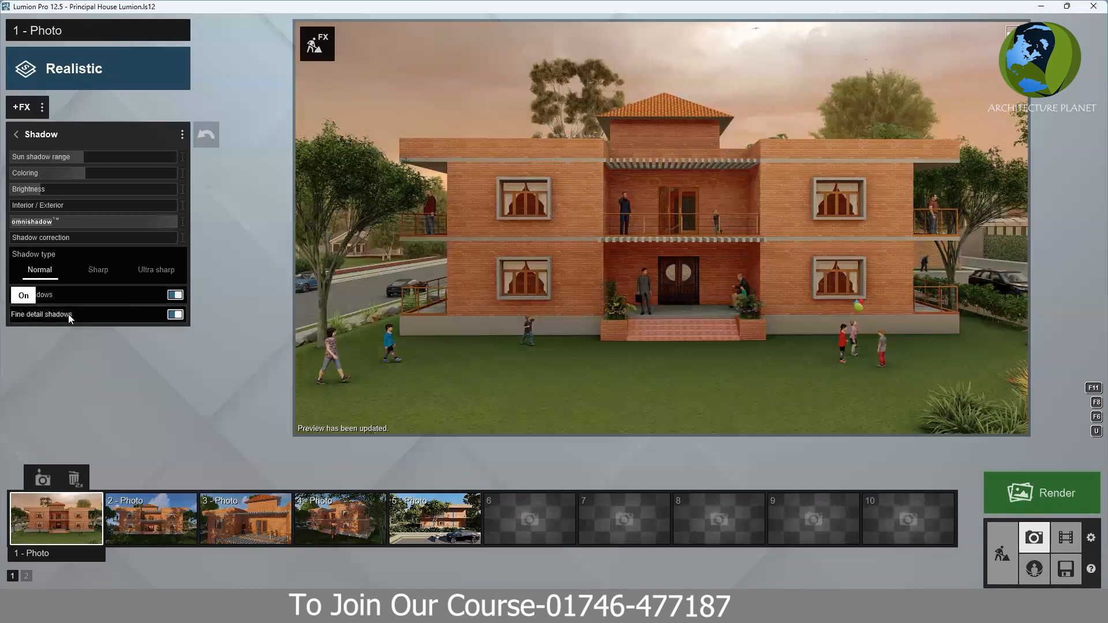
{"action": "left_click", "coordinate": [175, 315]}
{"action": "left_click", "coordinate": [177, 314]}
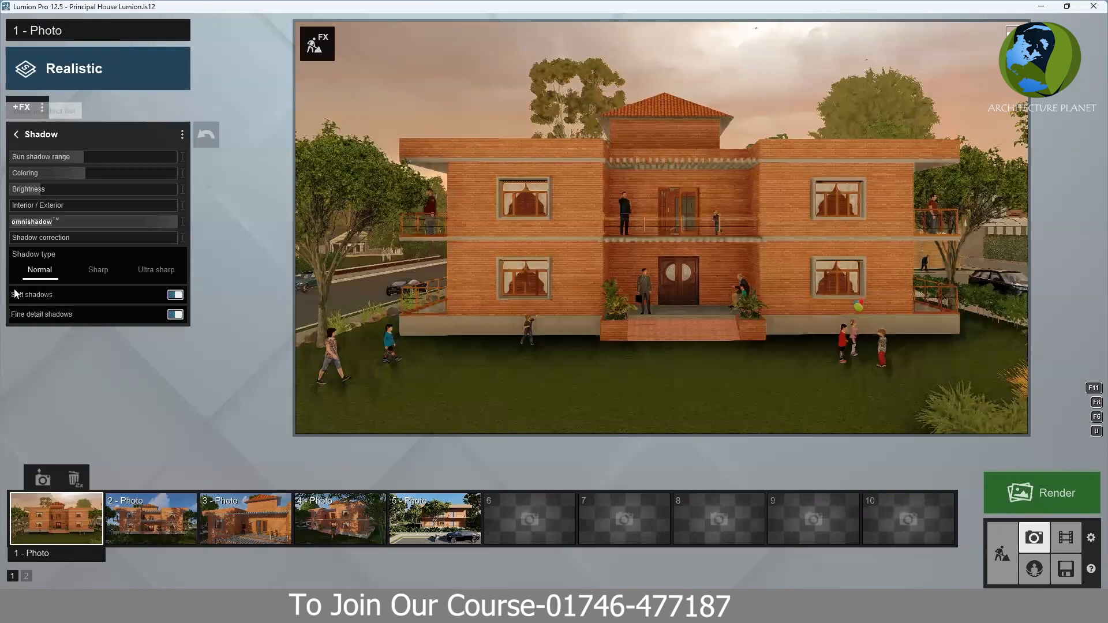
Disable the Real Skies effect in the first photo's effect list and reopen the Shadow effect for editing
{"action": "left_click", "coordinate": [15, 134]}
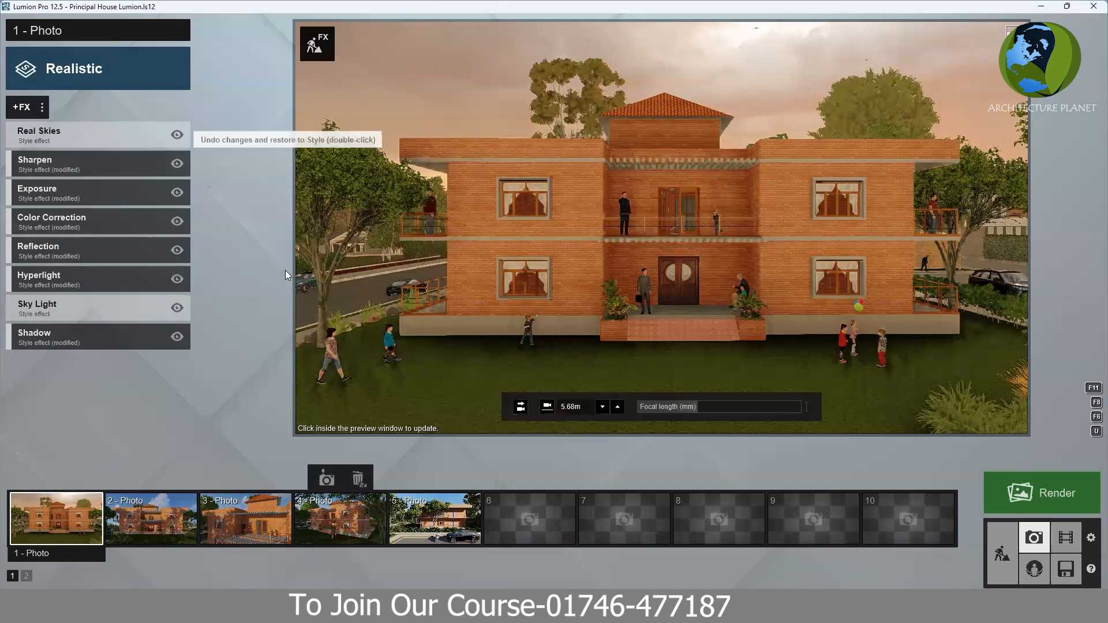
{"action": "left_click", "coordinate": [178, 135]}
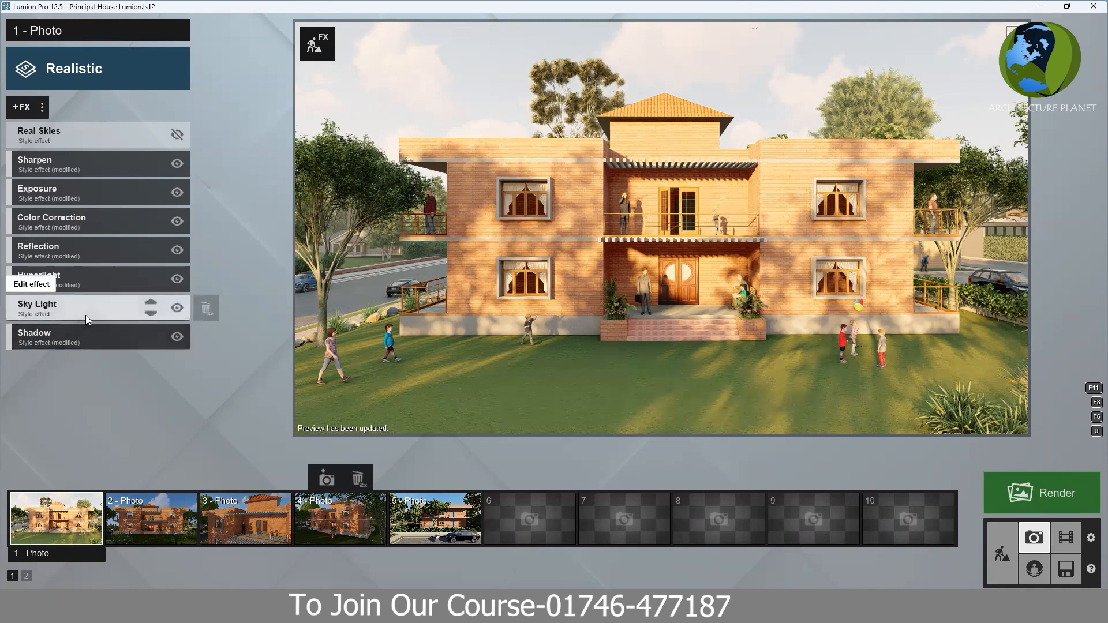
{"action": "left_click", "coordinate": [191, 303]}
Compare soft shadows and fine detail shadows on the sunlit house by switching each off and back on
{"action": "left_click", "coordinate": [175, 296]}
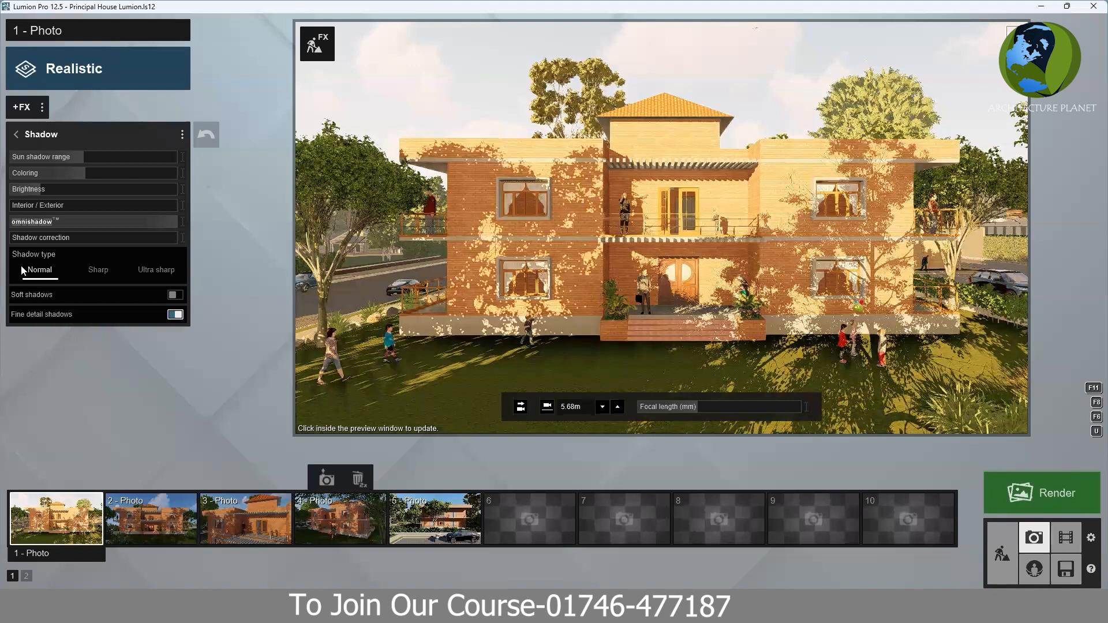
{"action": "left_click", "coordinate": [175, 294]}
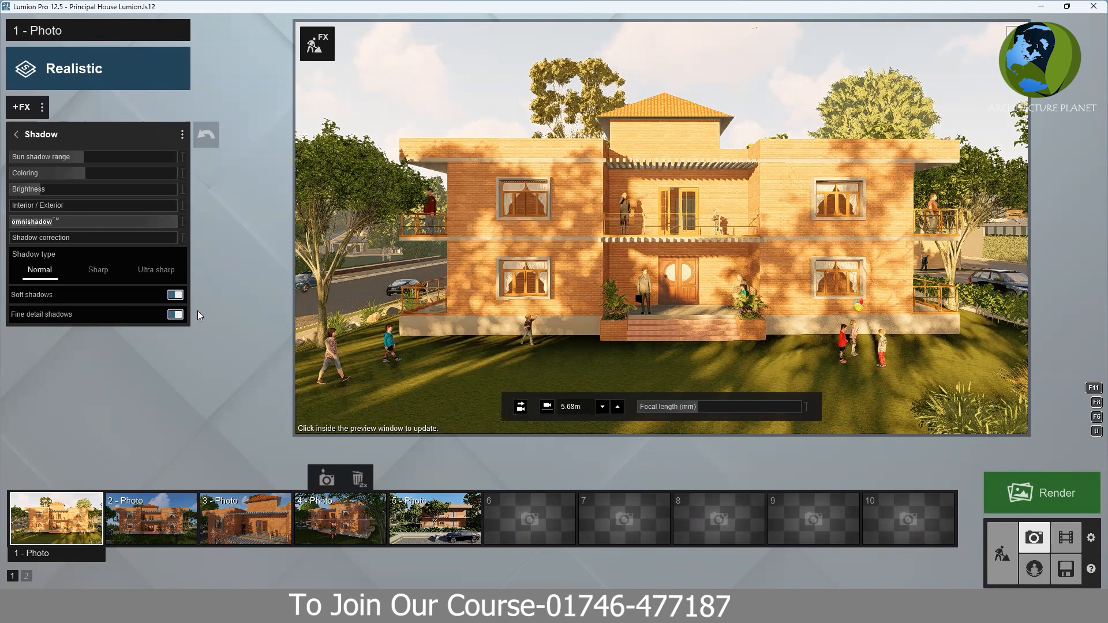
{"action": "left_click", "coordinate": [176, 314]}
{"action": "left_click", "coordinate": [176, 315]}
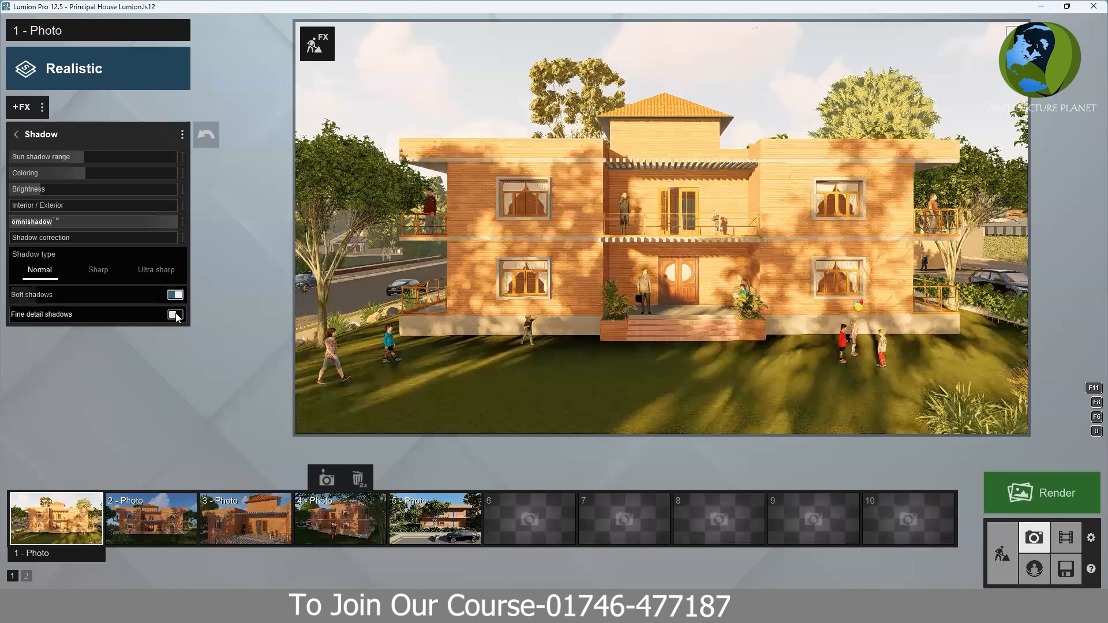
{"action": "left_click", "coordinate": [175, 315]}
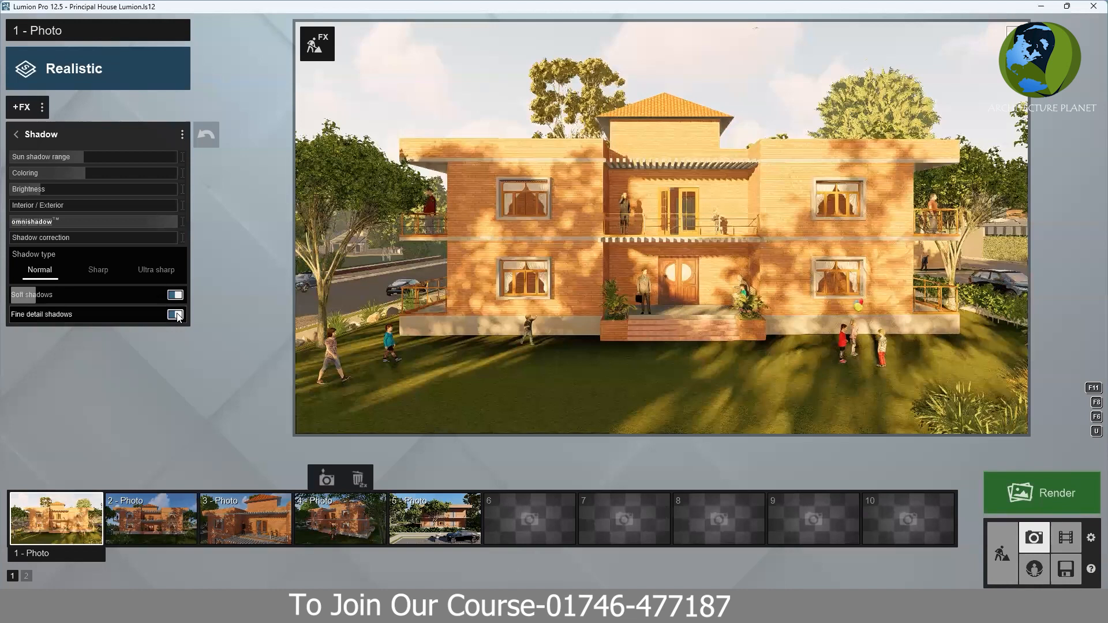
{"action": "left_click", "coordinate": [176, 314]}
{"action": "left_click", "coordinate": [175, 314]}
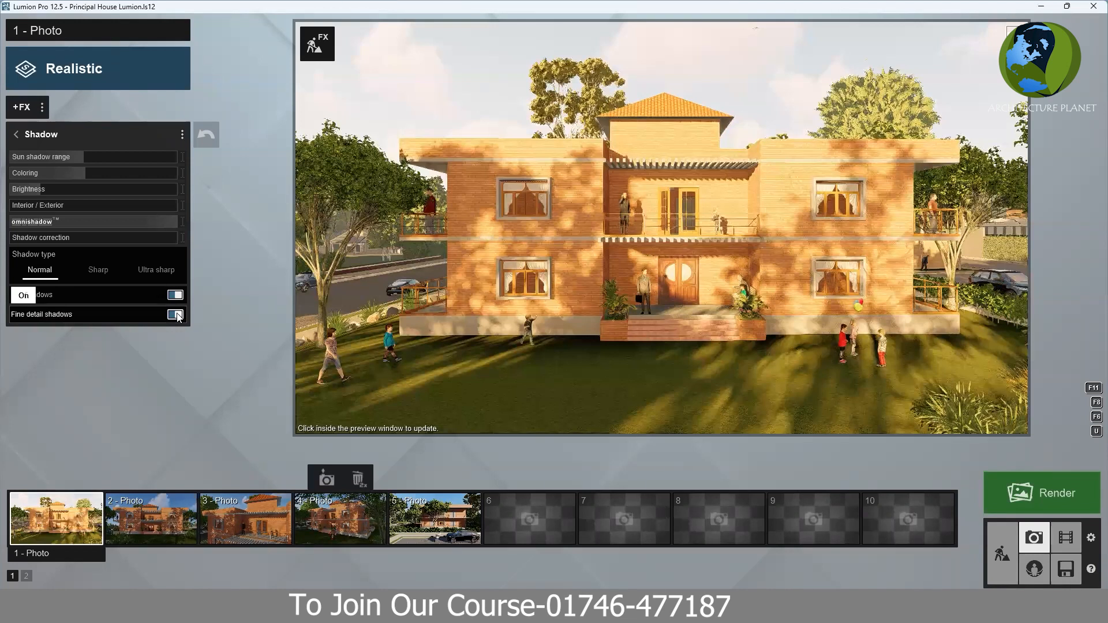
{"action": "left_click", "coordinate": [176, 314]}
{"action": "left_click", "coordinate": [175, 314]}
{"action": "left_click", "coordinate": [176, 315]}
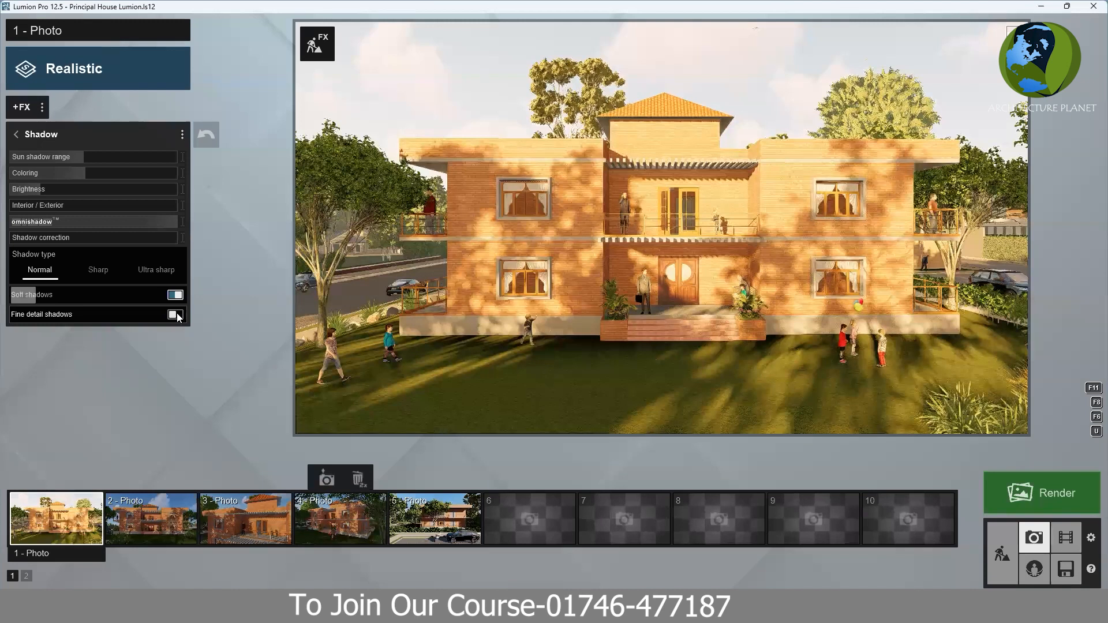
{"action": "left_click", "coordinate": [176, 314]}
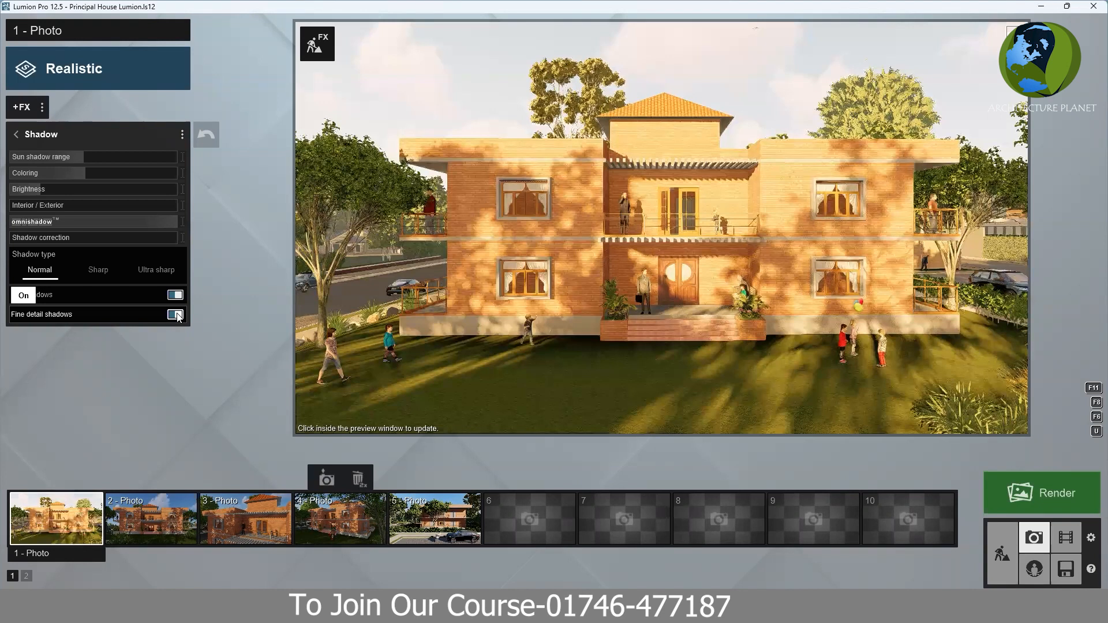
Compare fine detail shadows off and on, try the Sharp and Ultra sharp shadow types, restore Normal, and return to the effect list
{"action": "left_click", "coordinate": [176, 314]}
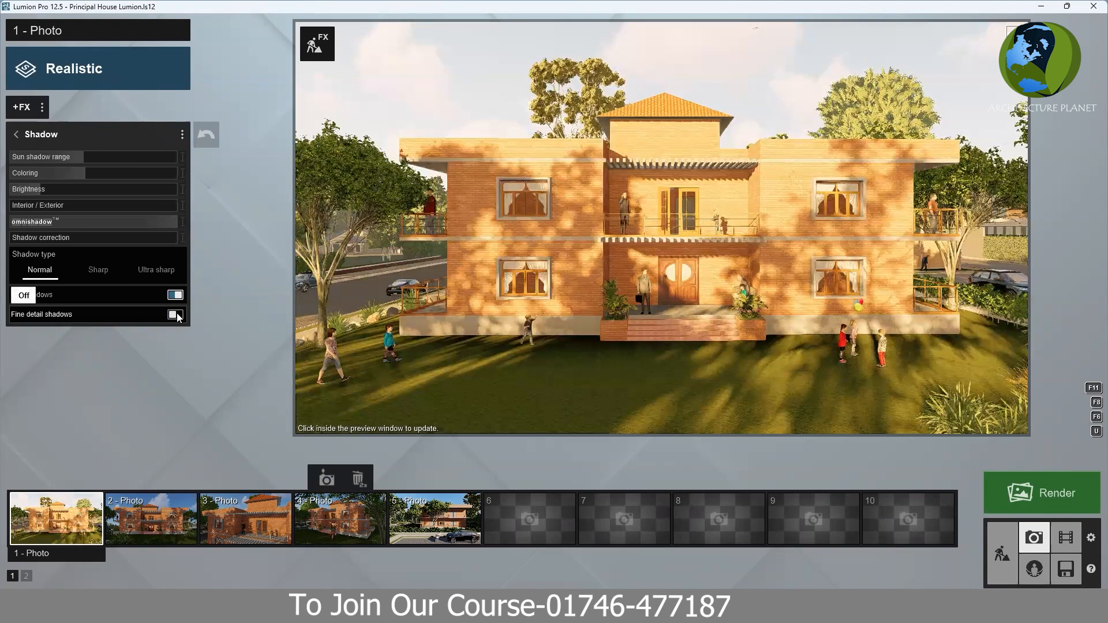
{"action": "left_click", "coordinate": [176, 314]}
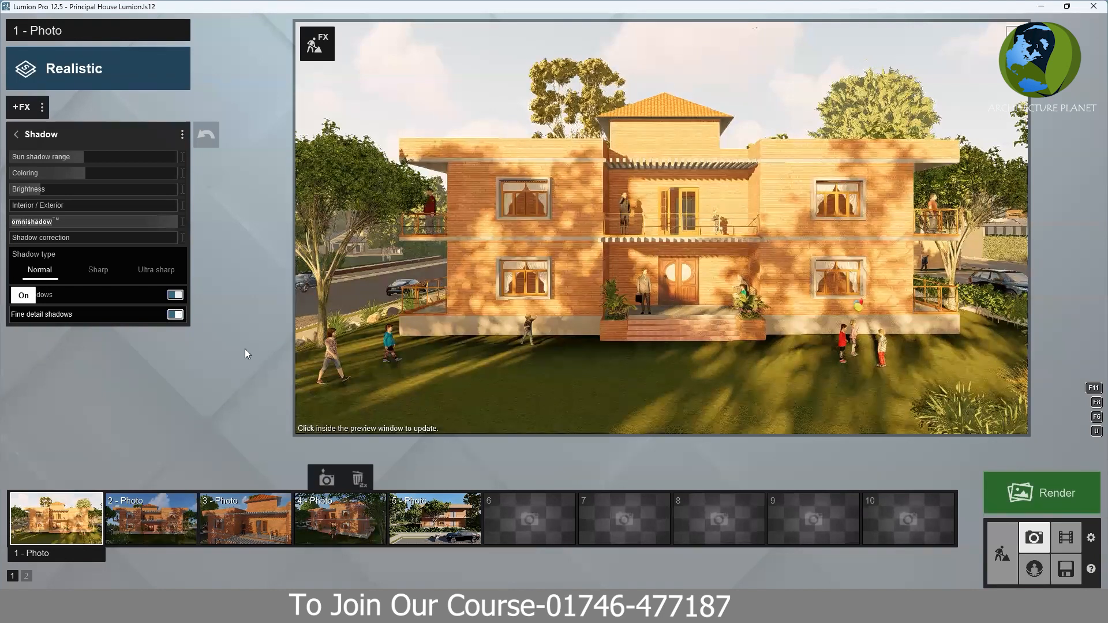
{"action": "left_click", "coordinate": [93, 271]}
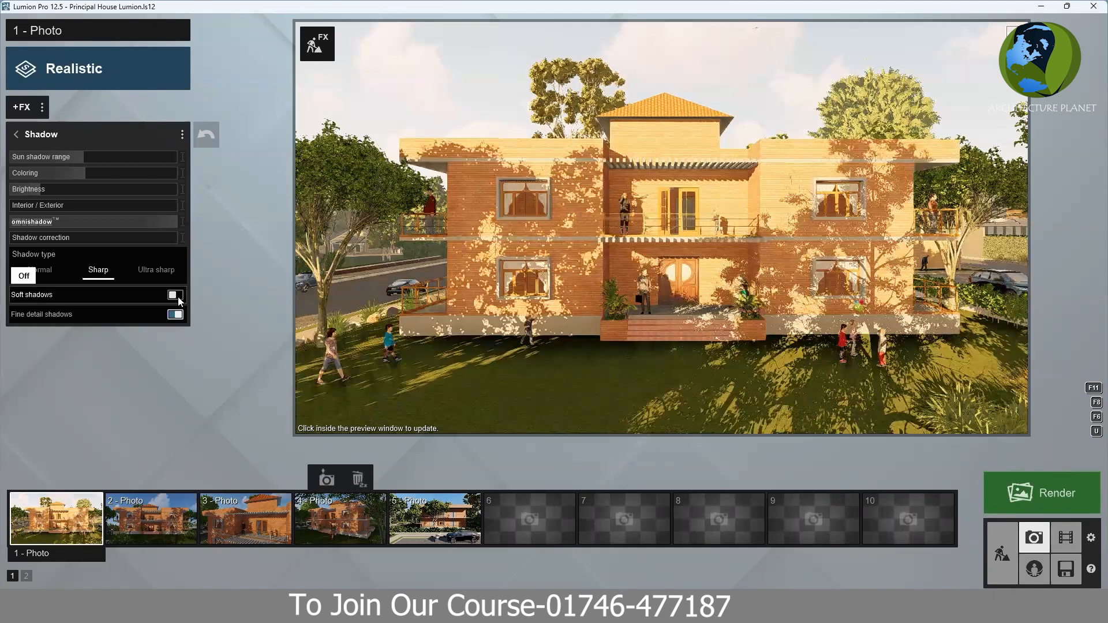
{"action": "left_click", "coordinate": [161, 271]}
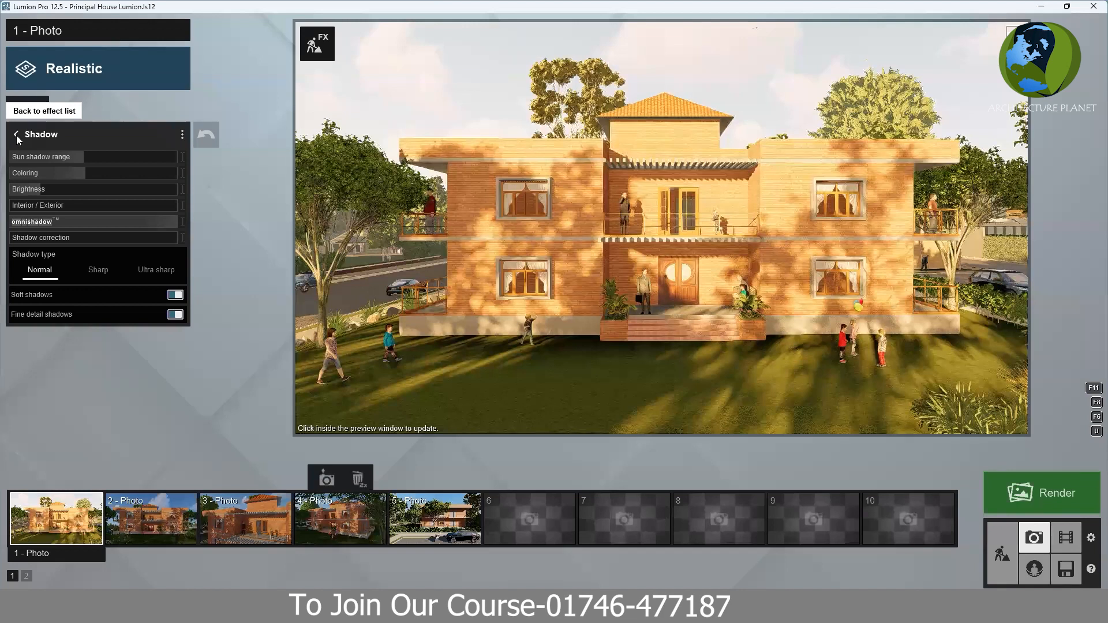
{"action": "left_click", "coordinate": [17, 139]}
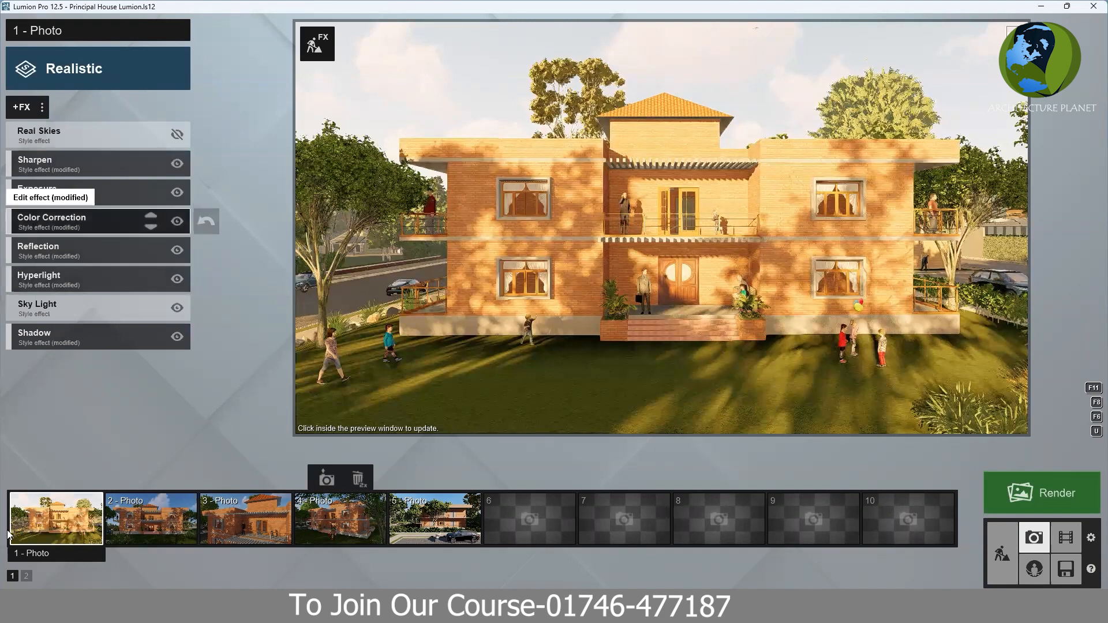
Reapply the Realistic style to the first photo and compare the Real Skies effect by switching it off and back on
{"action": "left_click", "coordinate": [35, 83]}
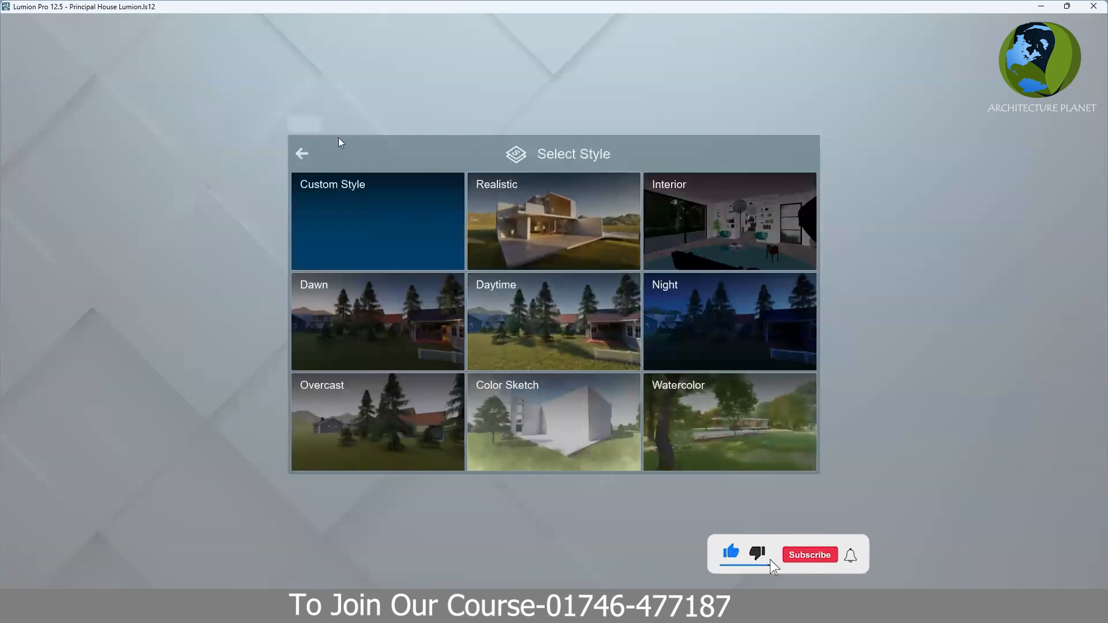
{"action": "left_click", "coordinate": [584, 262]}
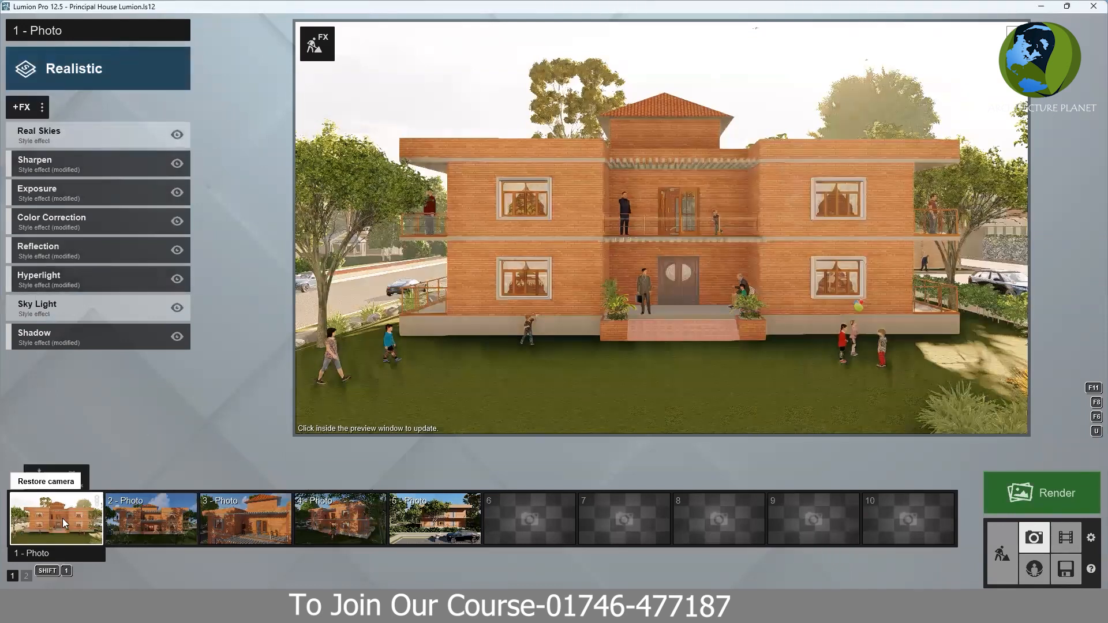
{"action": "left_click", "coordinate": [177, 136]}
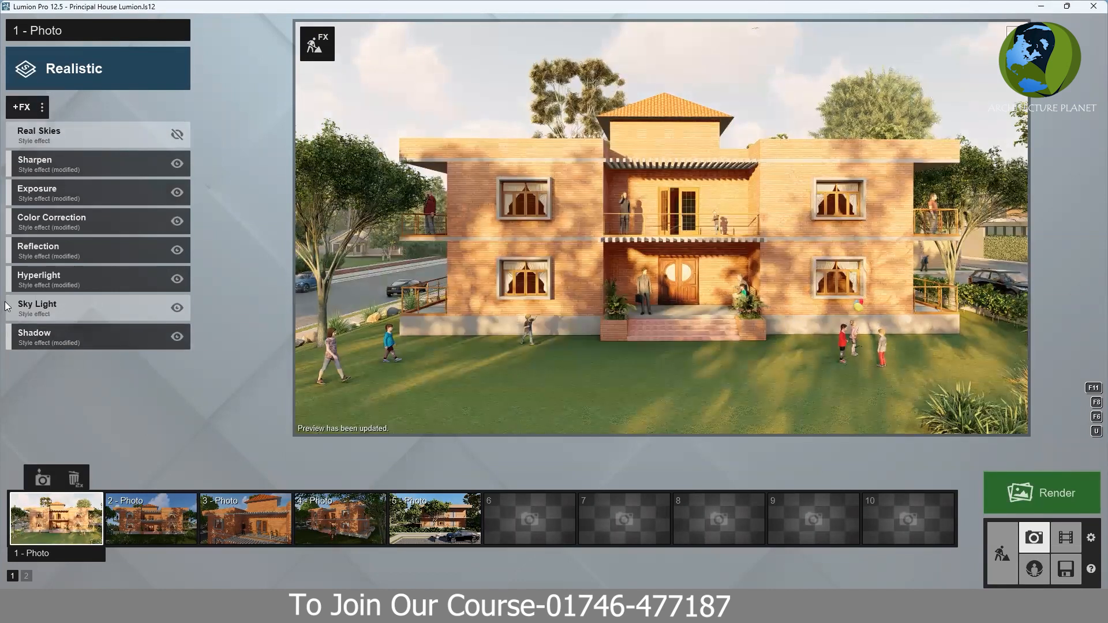
{"action": "left_click", "coordinate": [177, 135]}
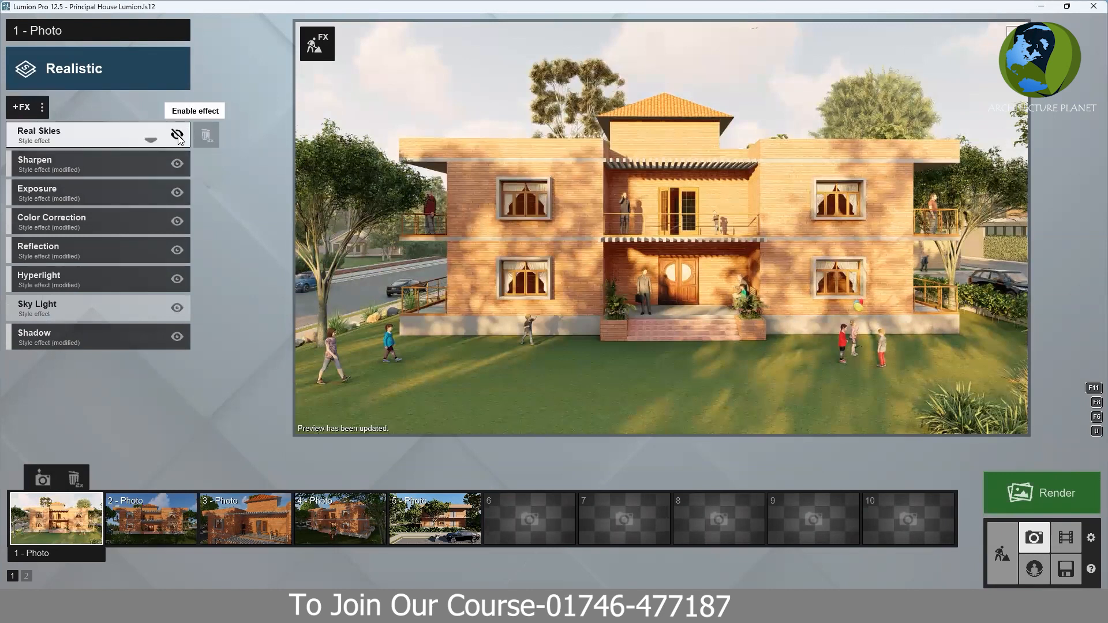
Add an enabled 2-Point Perspective effect to the first photo, update its preview, and return to the effect list
{"action": "left_click", "coordinate": [376, 309]}
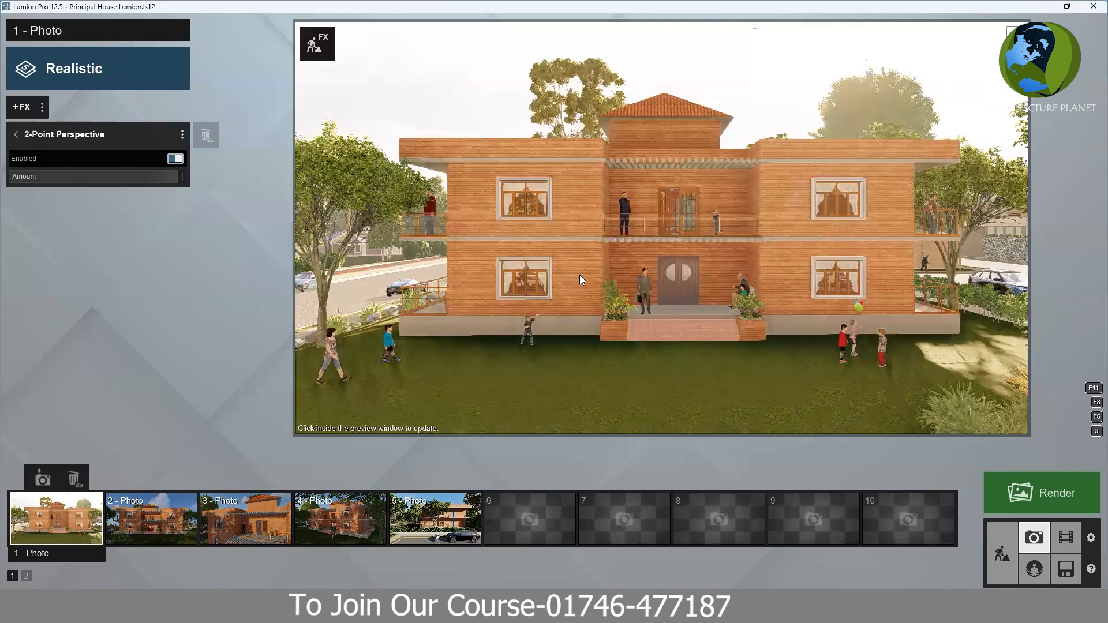
{"action": "left_click", "coordinate": [671, 209]}
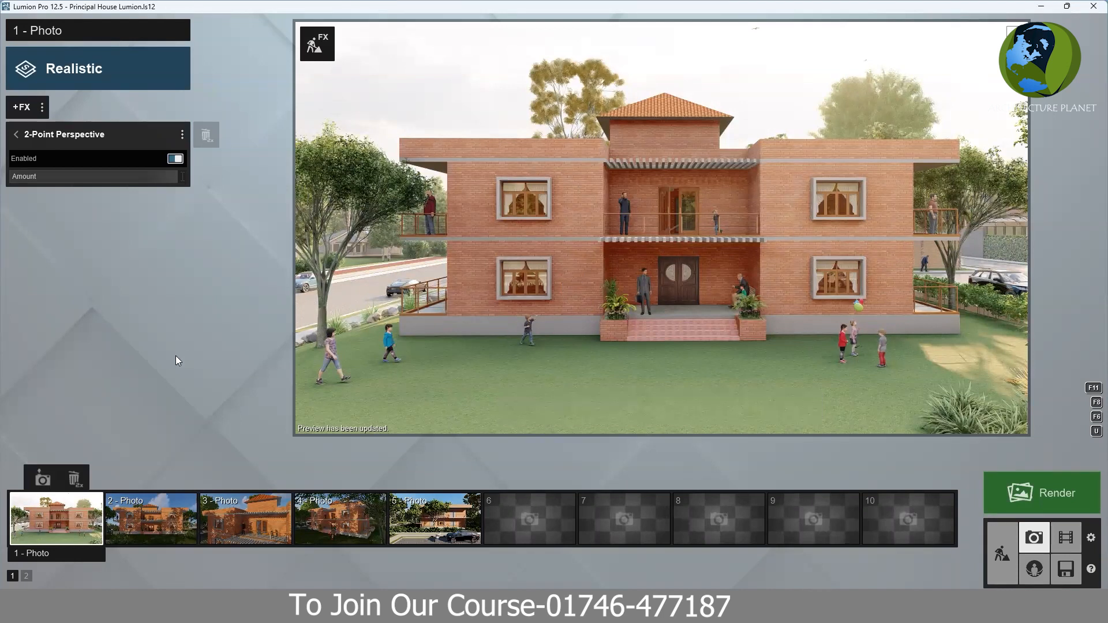
{"action": "left_click", "coordinate": [17, 135]}
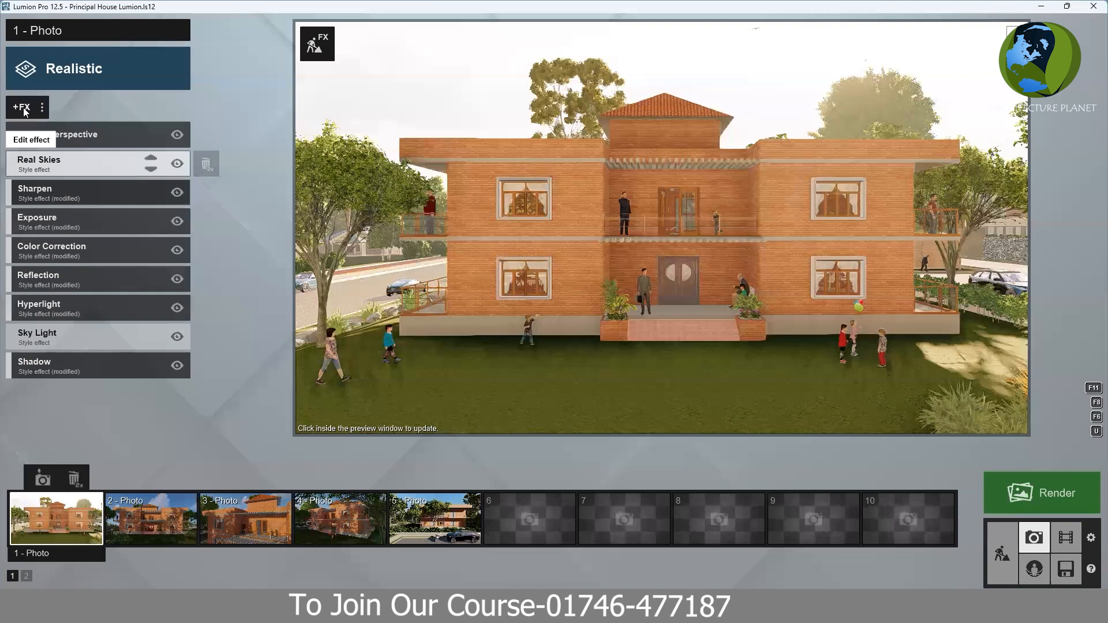
Try the Outlines concept effect on the first photo with an updated preview, and remove it again
{"action": "left_click", "coordinate": [23, 107]}
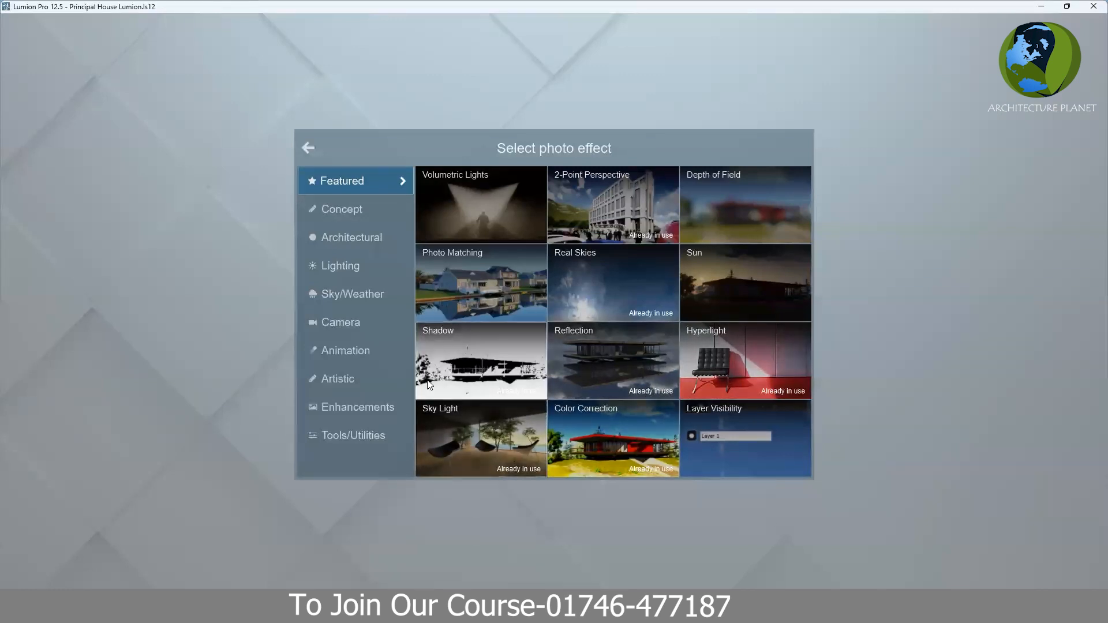
{"action": "left_click", "coordinate": [348, 215]}
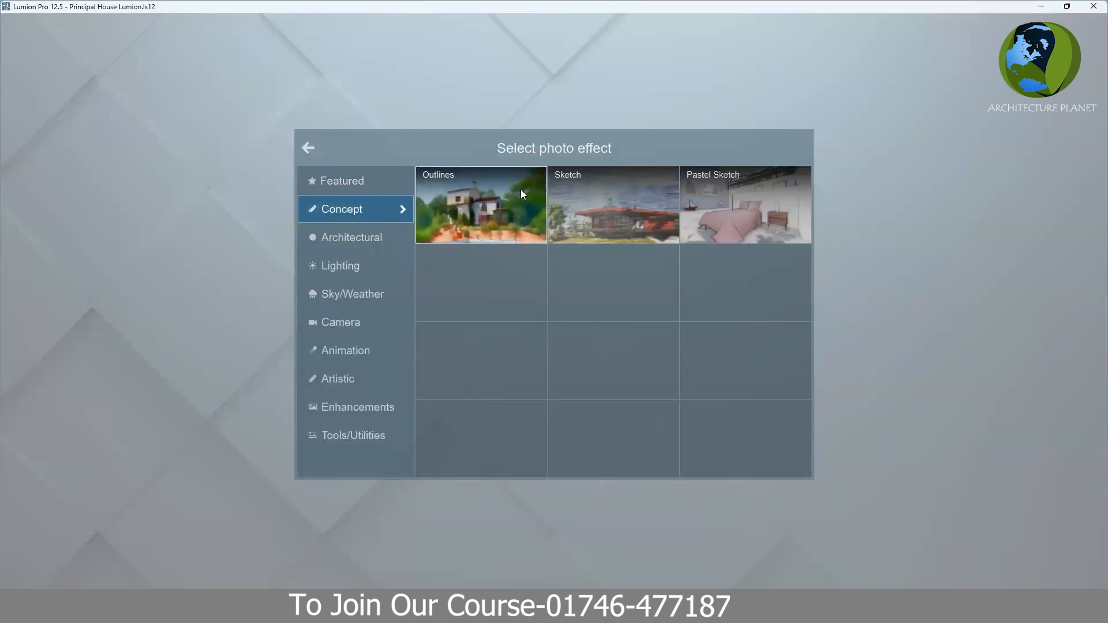
{"action": "left_click", "coordinate": [465, 210]}
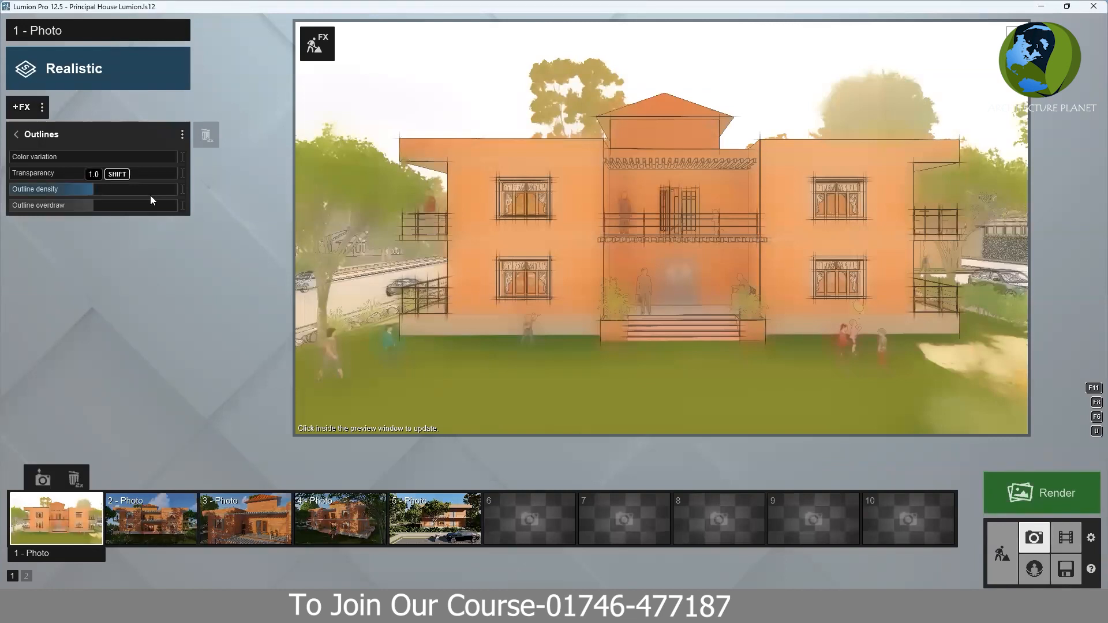
{"action": "left_click", "coordinate": [451, 231]}
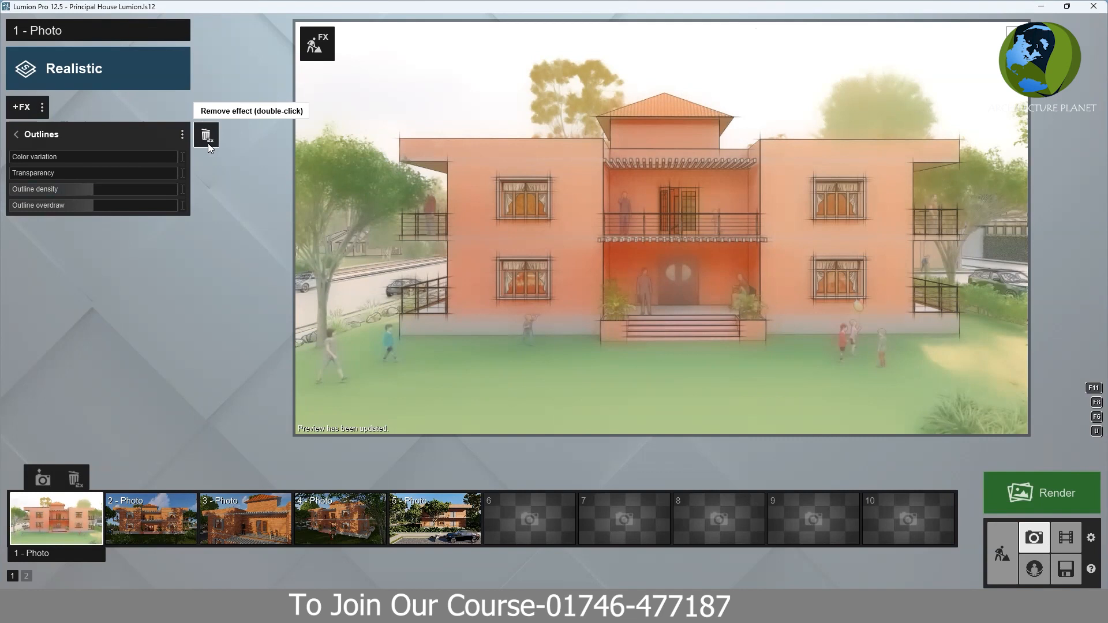
{"action": "double_click", "coordinate": [208, 143]}
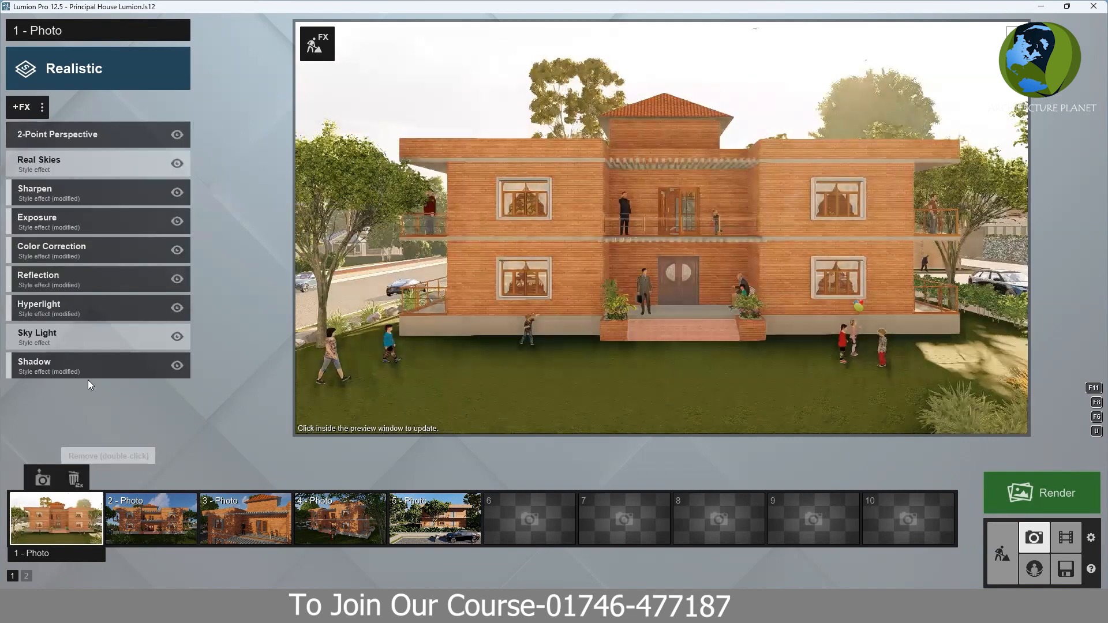
Add the Photo Matching architectural effect to the first photo and open it for editing
{"action": "left_click", "coordinate": [23, 107]}
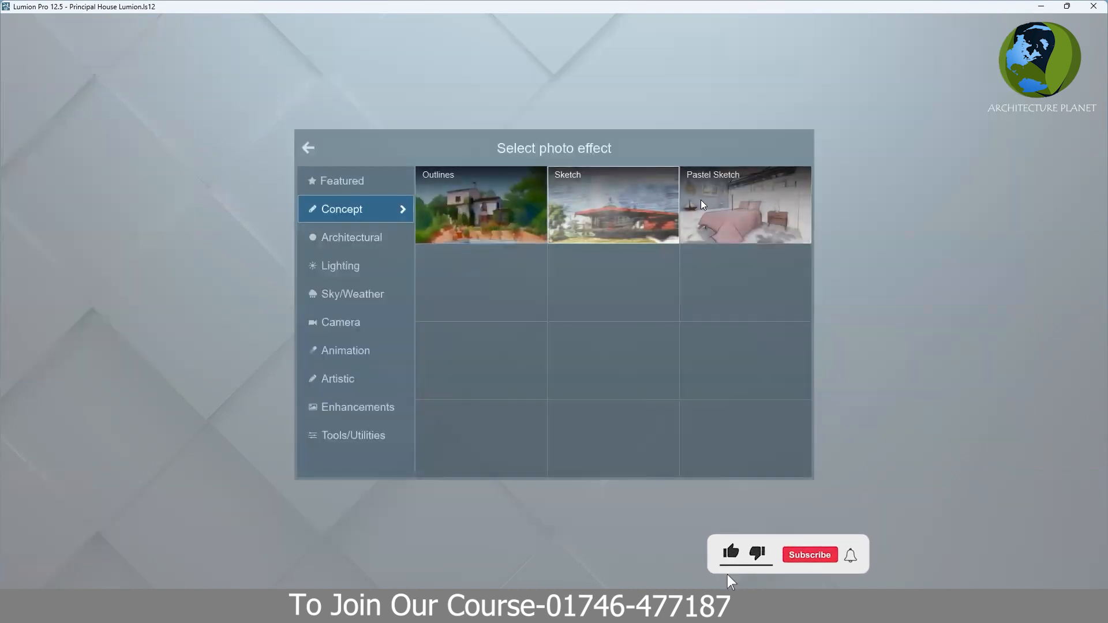
{"action": "left_click", "coordinate": [358, 239]}
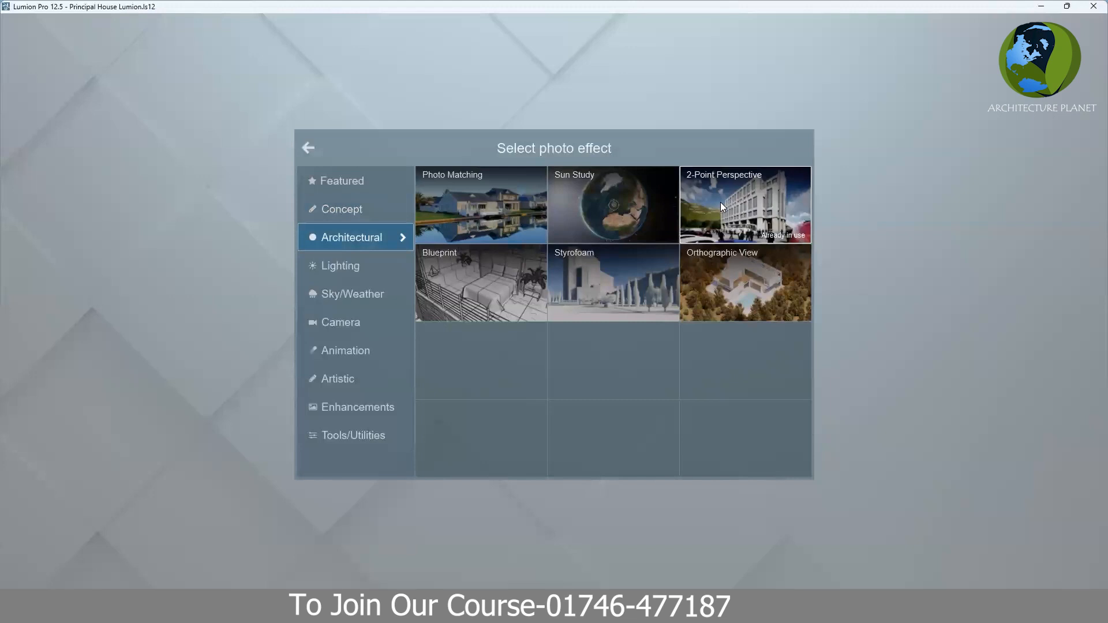
{"action": "left_click", "coordinate": [465, 202]}
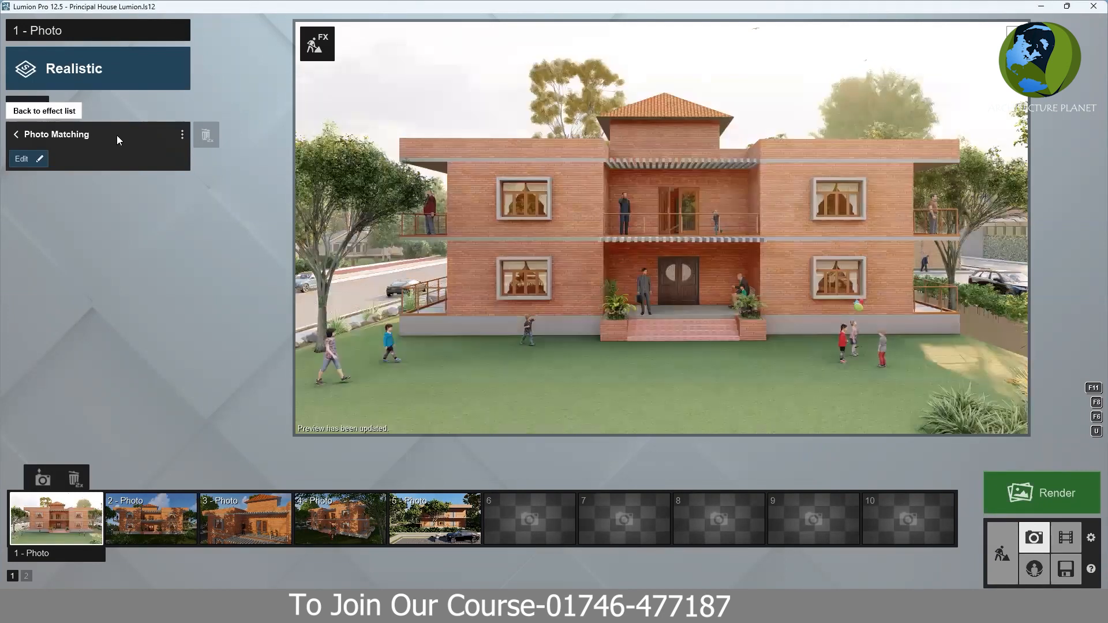
{"action": "left_click", "coordinate": [26, 159]}
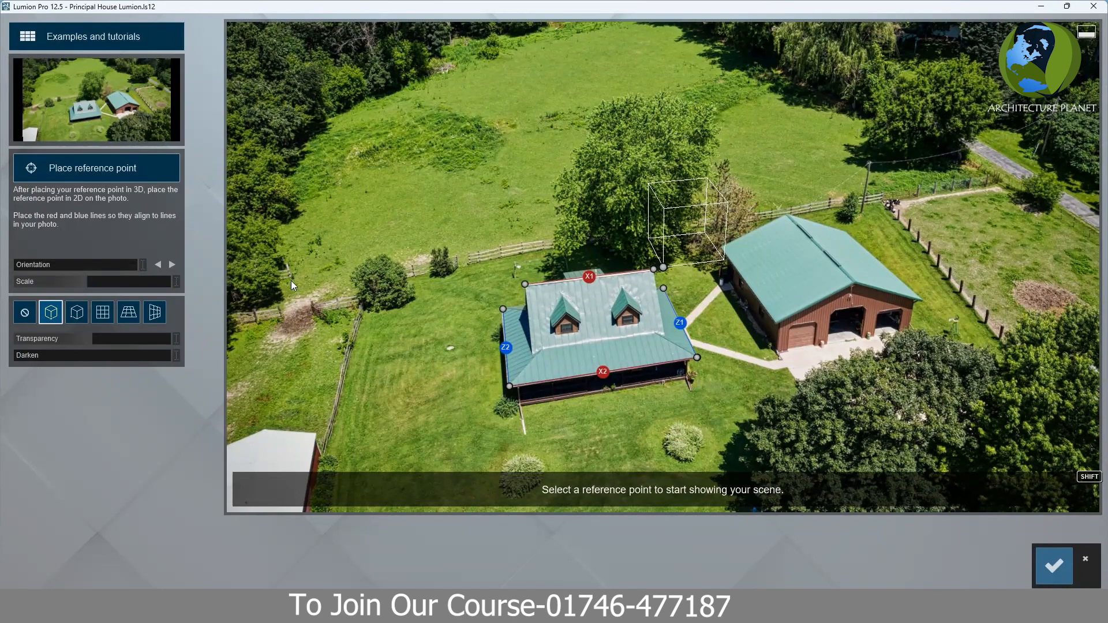
Place the photo-matching reference point in the 3D scene by the roadside left of the house and confirm it
{"action": "left_click", "coordinate": [72, 169]}
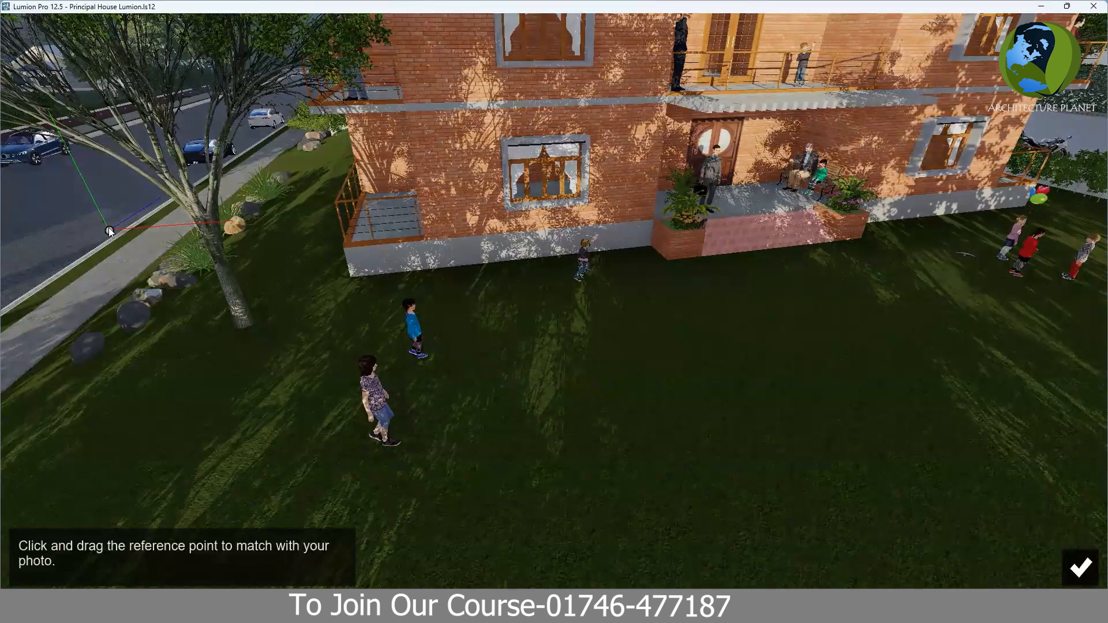
{"action": "left_click_drag", "start_coordinate": [110, 232], "coordinate": [114, 227]}
{"action": "left_click", "coordinate": [1078, 565]}
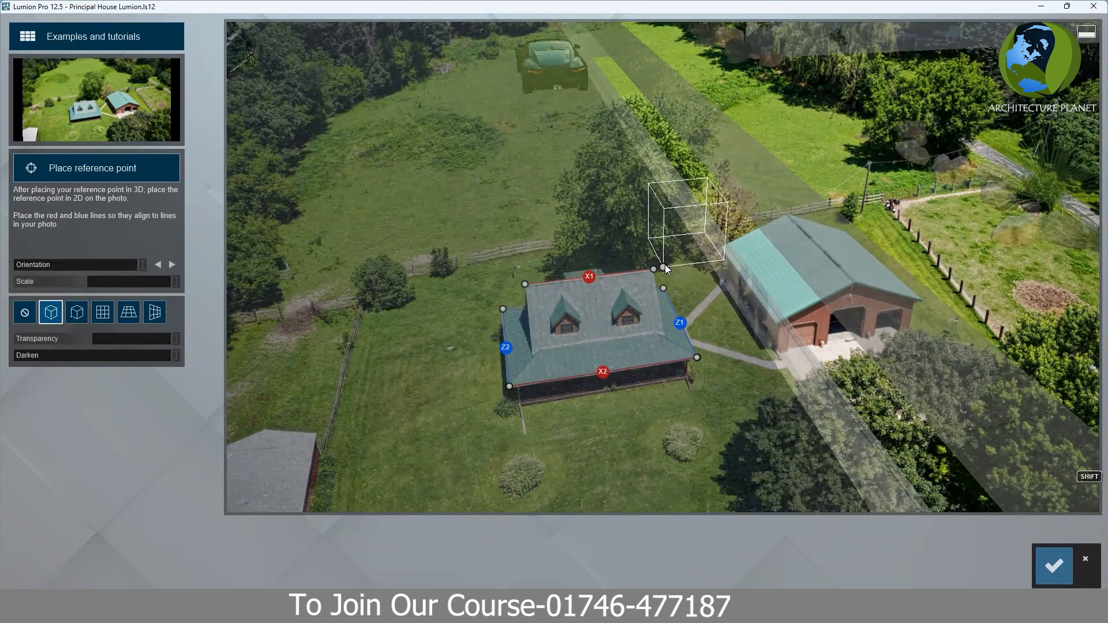
Reposition the reference point toward the sample photo's lower-left area, adjust the Z2 guide line, and apply the photo match
{"action": "left_click_drag", "start_coordinate": [664, 267], "coordinate": [661, 268]}
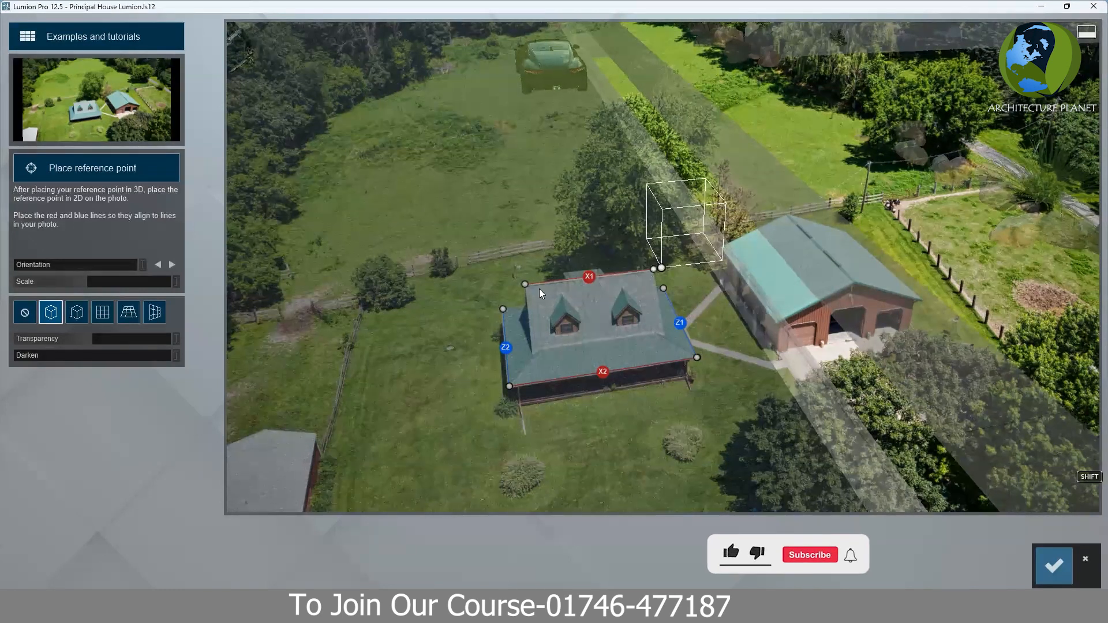
{"action": "left_click", "coordinate": [419, 267]}
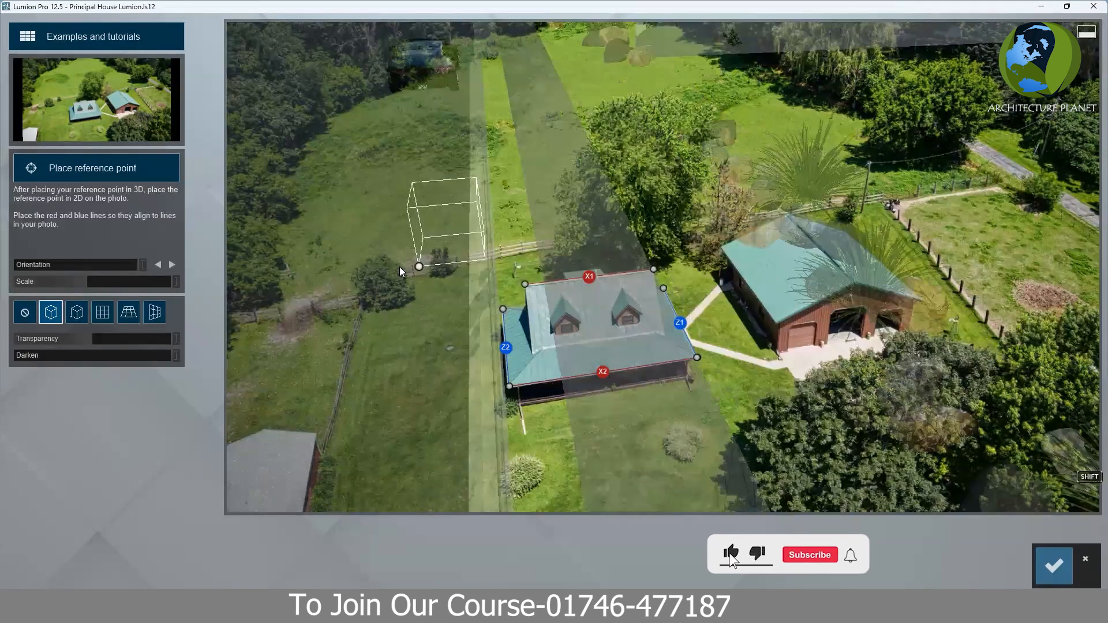
{"action": "left_click", "coordinate": [311, 301]}
{"action": "left_click", "coordinate": [334, 316]}
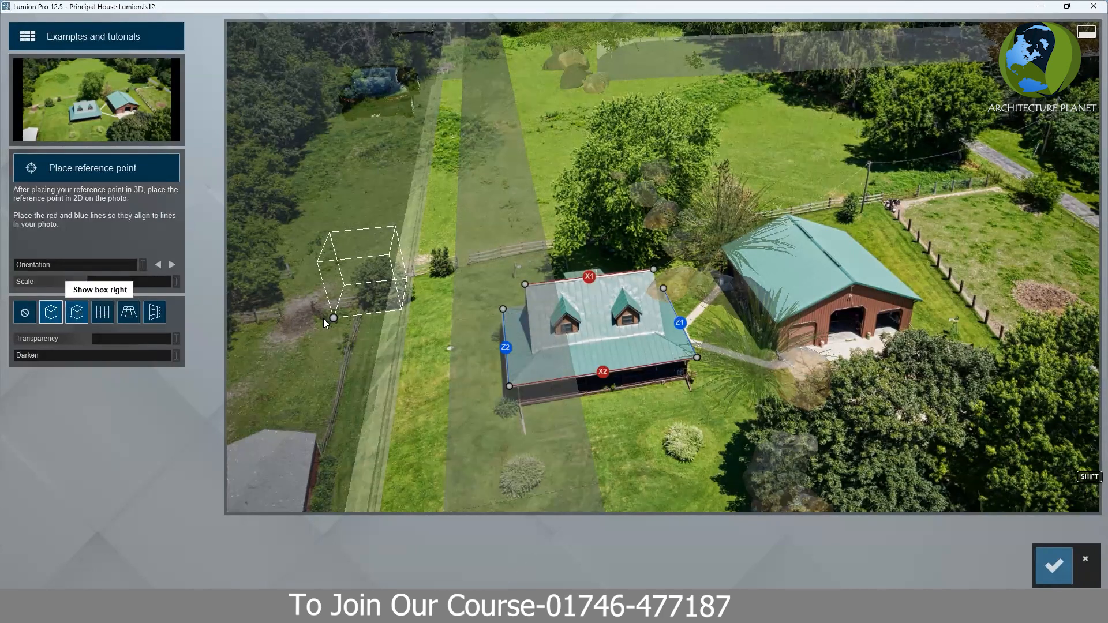
{"action": "left_click_drag", "start_coordinate": [402, 316], "coordinate": [500, 306]}
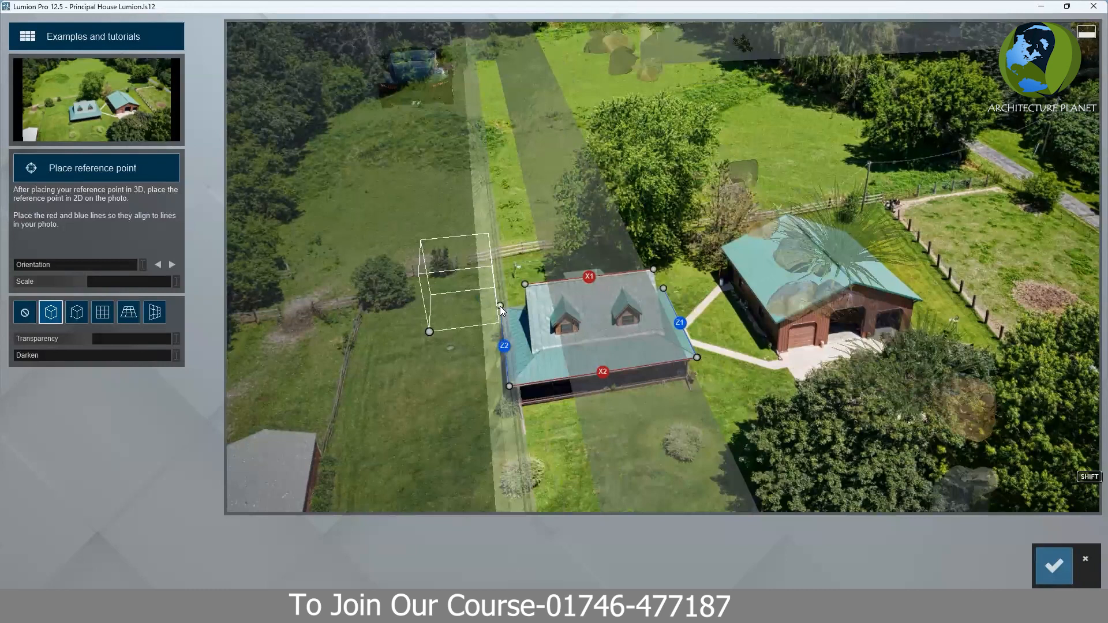
{"action": "left_click_drag", "start_coordinate": [429, 328], "coordinate": [275, 318]}
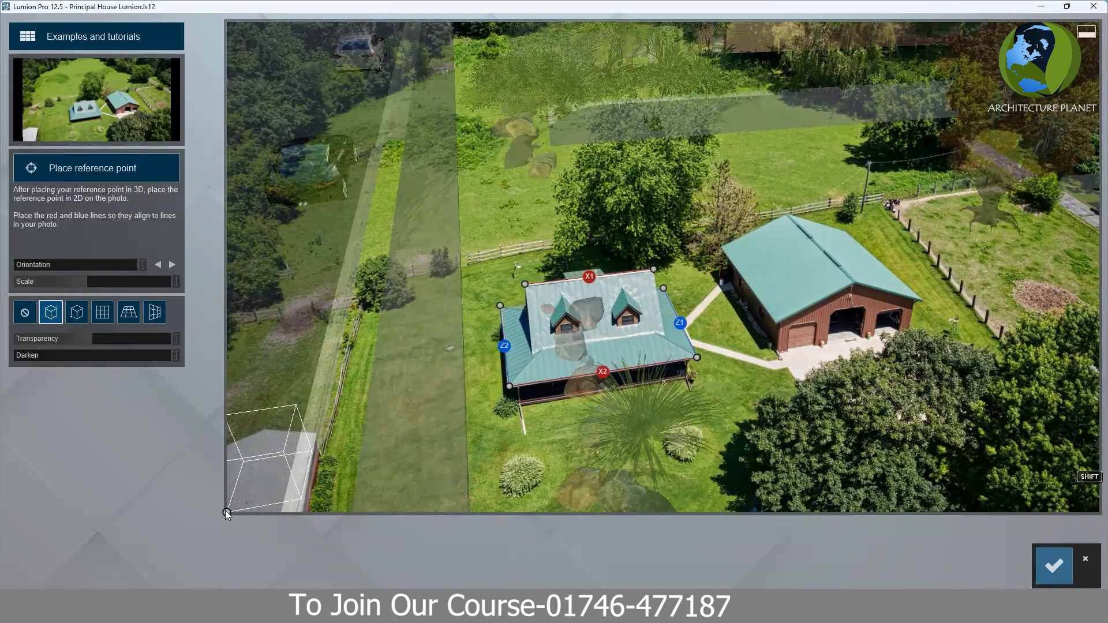
{"action": "left_click_drag", "start_coordinate": [358, 423], "coordinate": [284, 400]}
{"action": "left_click", "coordinate": [1062, 559]}
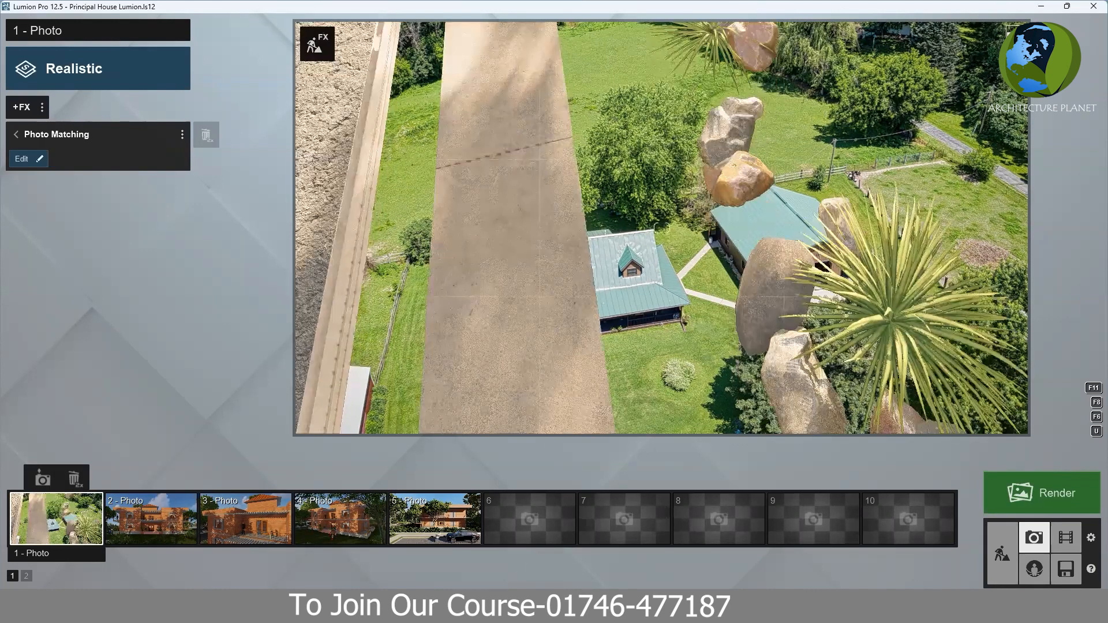
Remove the Photo Matching effect and restore the first photo's saved camera view of the house front
{"action": "mouse_move", "coordinate": [497, 386]}
{"action": "right_mouse_down"}
{"action": "mouse_move", "coordinate": [498, 502]}
{"action": "mouse_move", "coordinate": [498, 368]}
{"action": "right_mouse_up"}
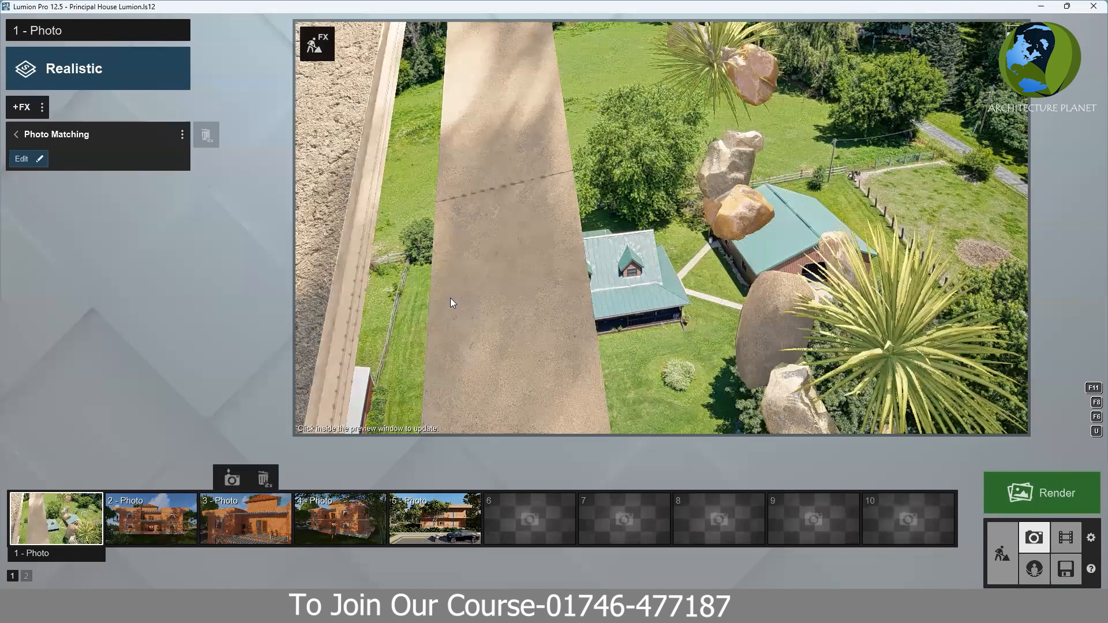
{"action": "left_click", "coordinate": [523, 349]}
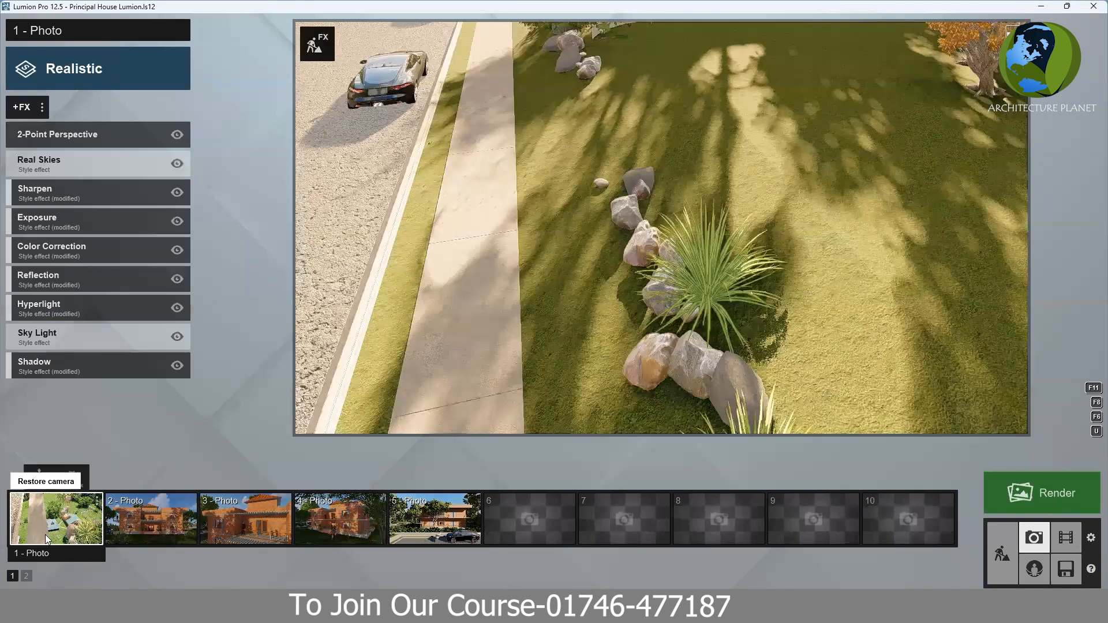
{"action": "left_click", "coordinate": [45, 535]}
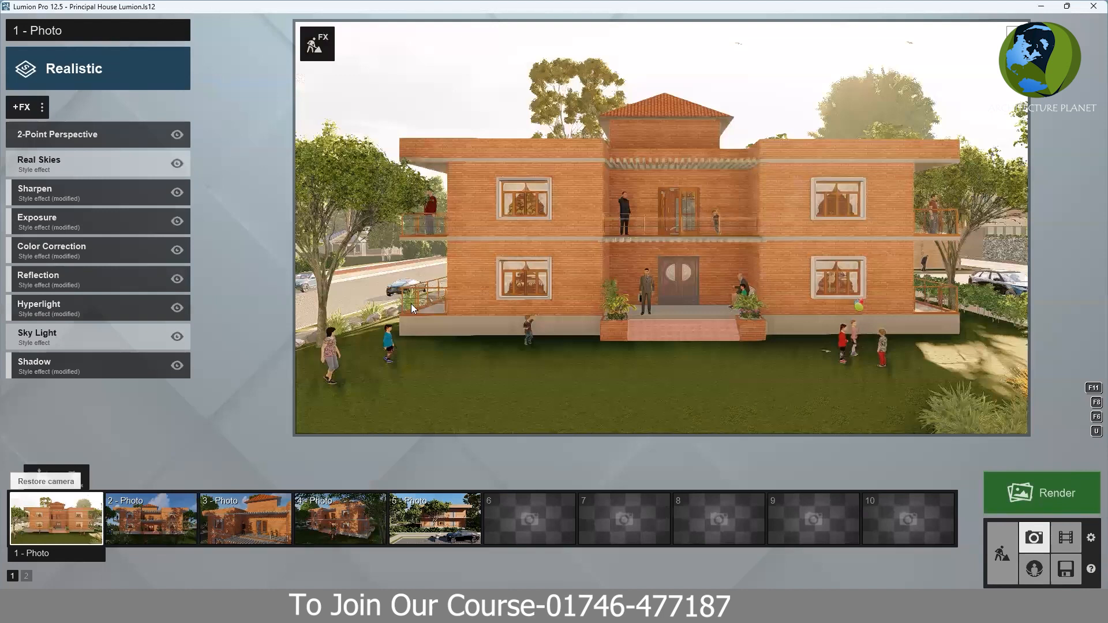
{"action": "scroll", "coordinate": [584, 313], "scroll_direction": "down", "scroll_amount": 3}
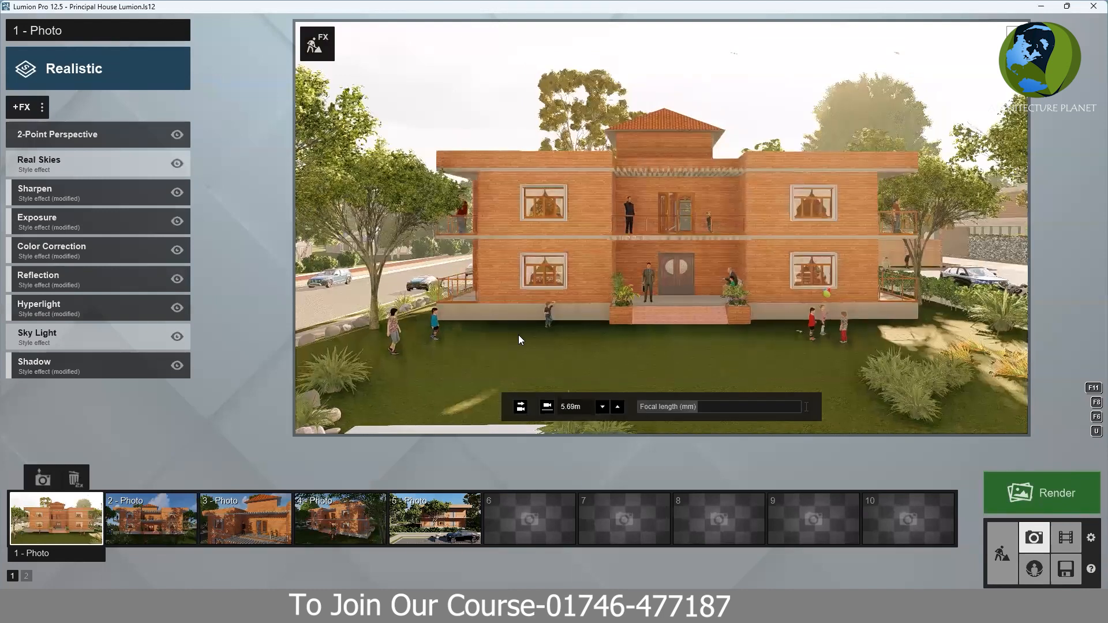
{"action": "left_click", "coordinate": [52, 533]}
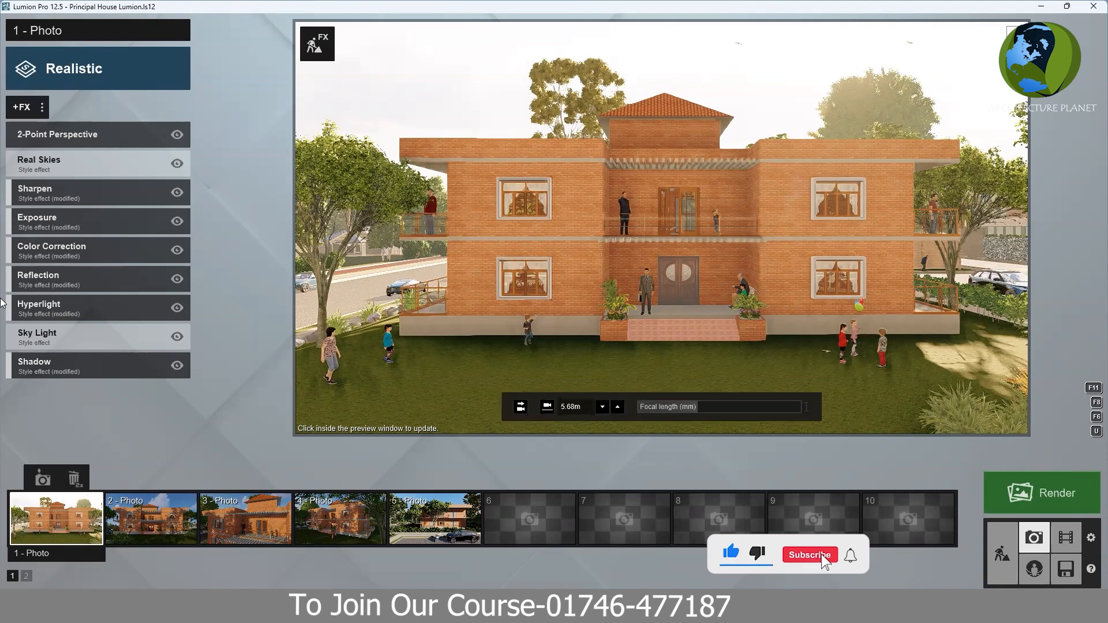
Add the Sun Study architectural effect to the first photo and disable the Real Skies effect that blocks it
{"action": "left_click", "coordinate": [23, 109]}
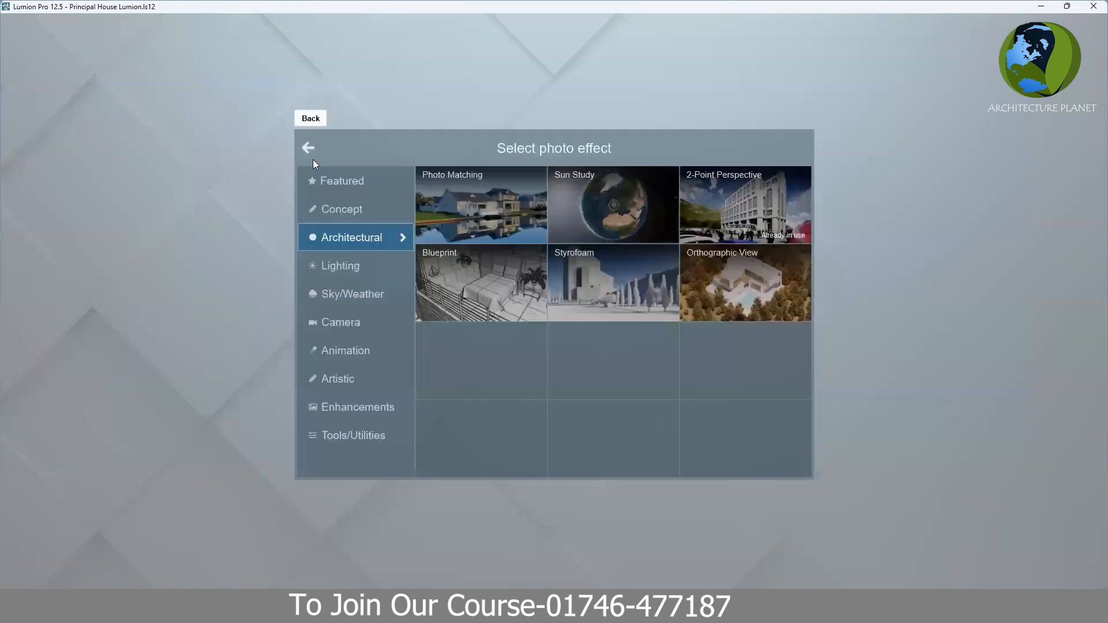
{"action": "left_click", "coordinate": [589, 207]}
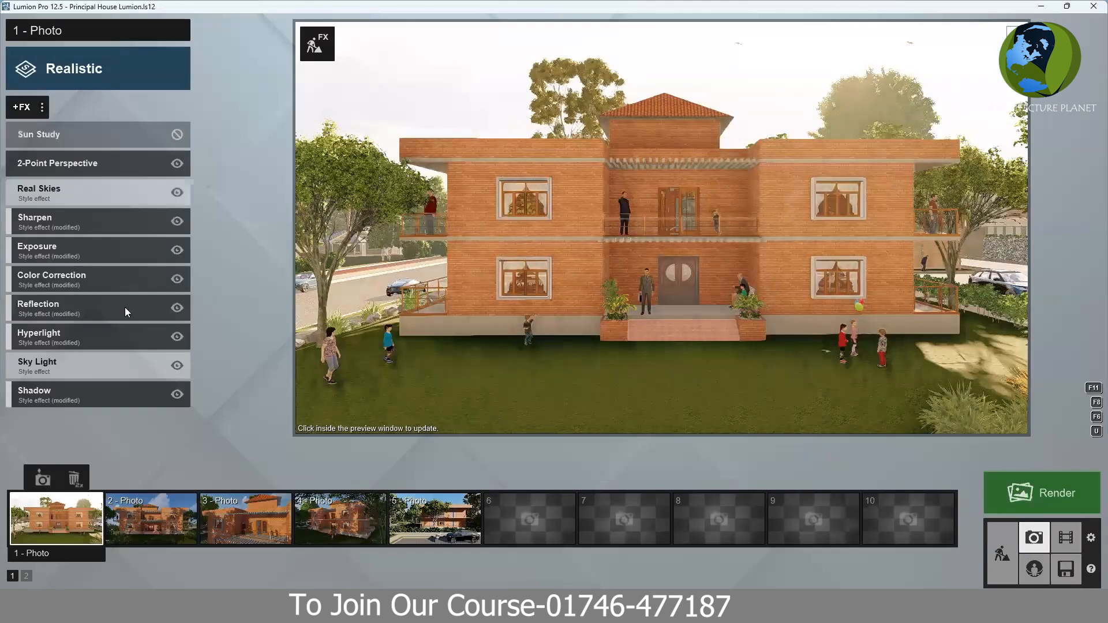
{"action": "left_click", "coordinate": [124, 365]}
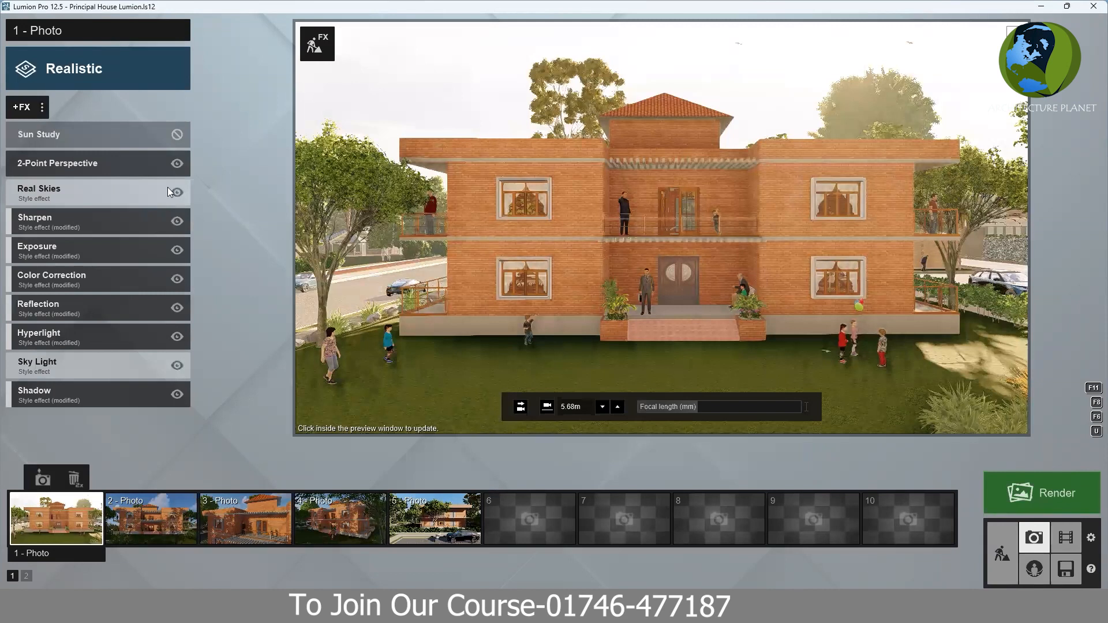
{"action": "left_click", "coordinate": [72, 135]}
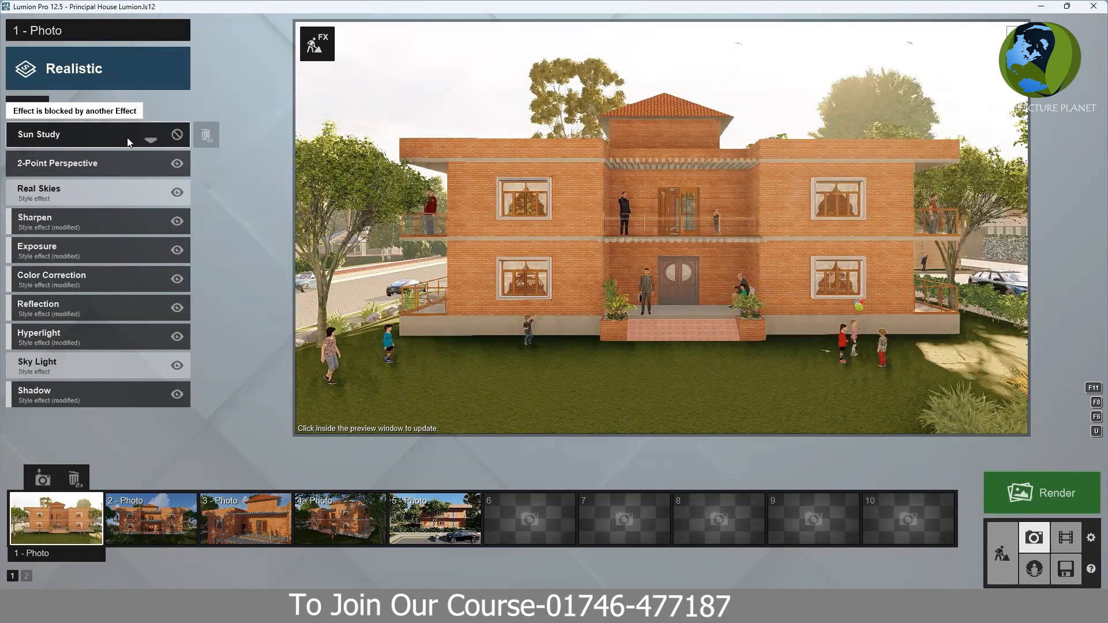
{"action": "left_click", "coordinate": [177, 192]}
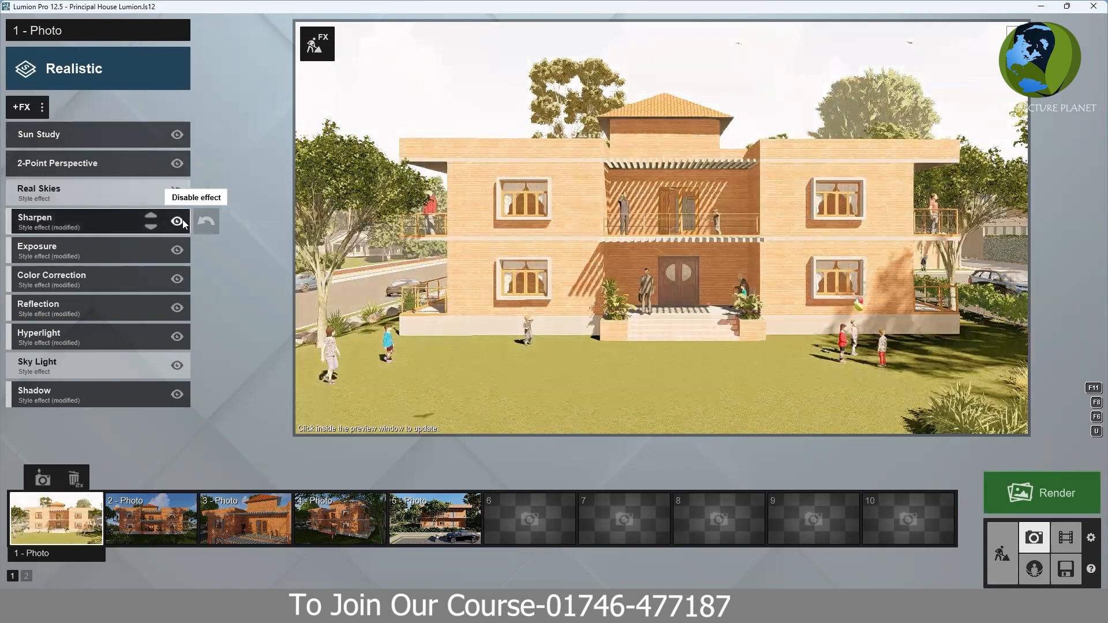
Try minute 30 in the Sun Study effect, then move the hour into the afternoon and set the minute to 0
{"action": "left_click", "coordinate": [78, 137]}
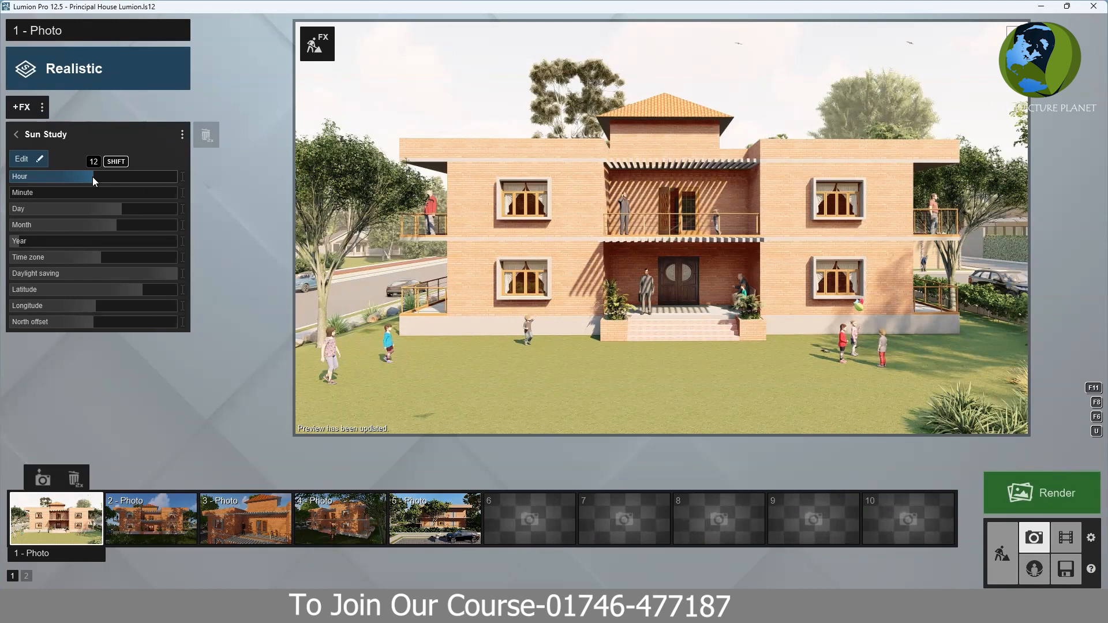
{"action": "left_click_drag", "start_coordinate": [92, 176], "coordinate": [35, 189]}
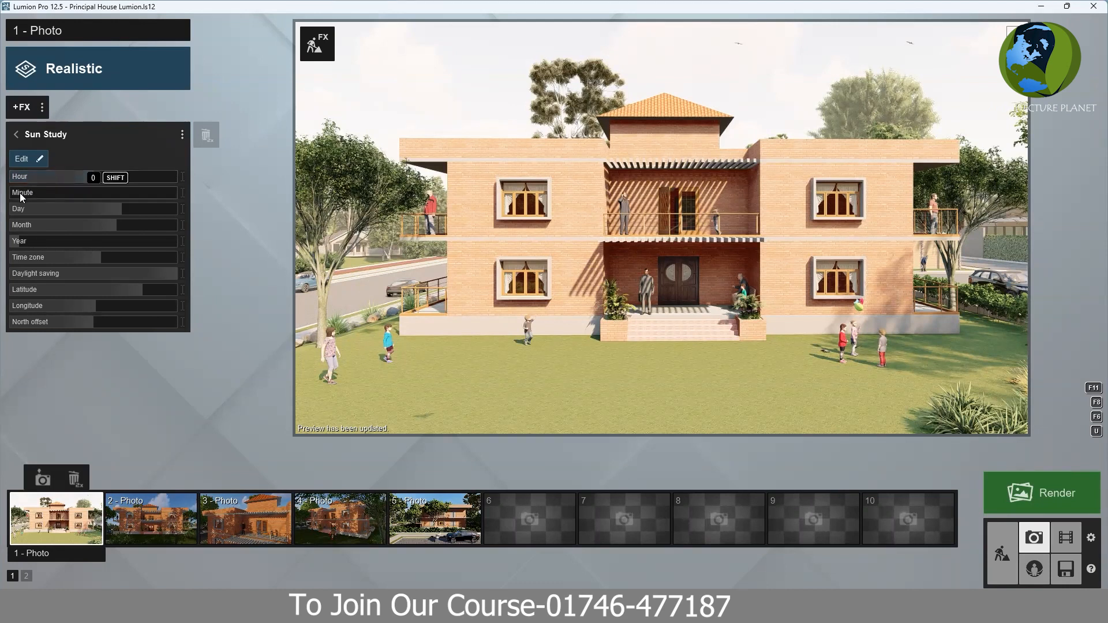
{"action": "left_click", "coordinate": [95, 186]}
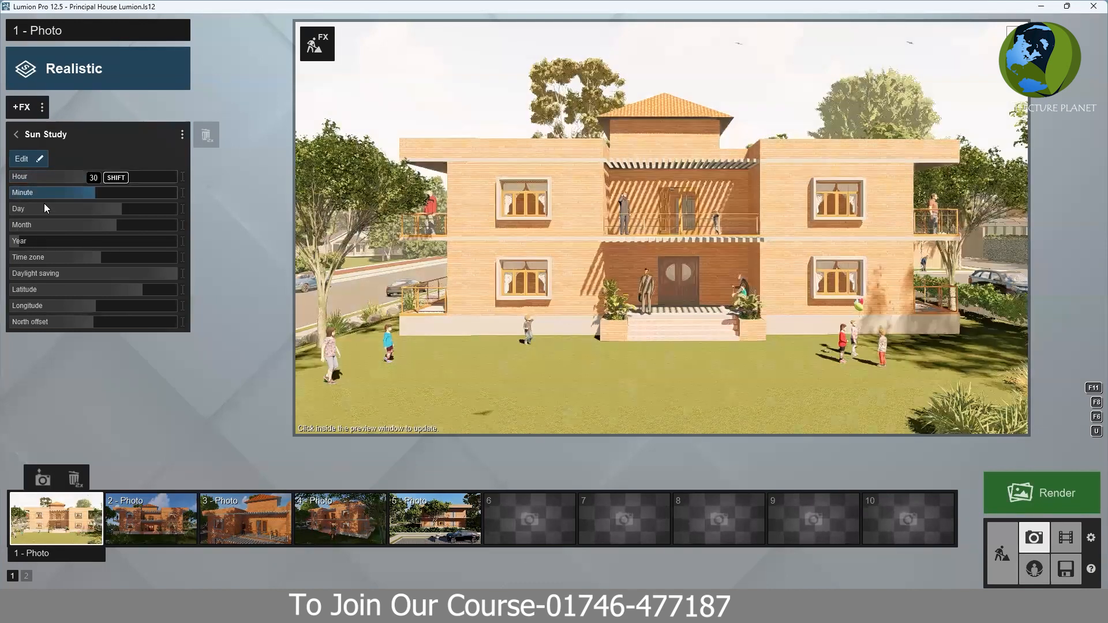
{"action": "left_click_drag", "start_coordinate": [94, 176], "coordinate": [130, 182]}
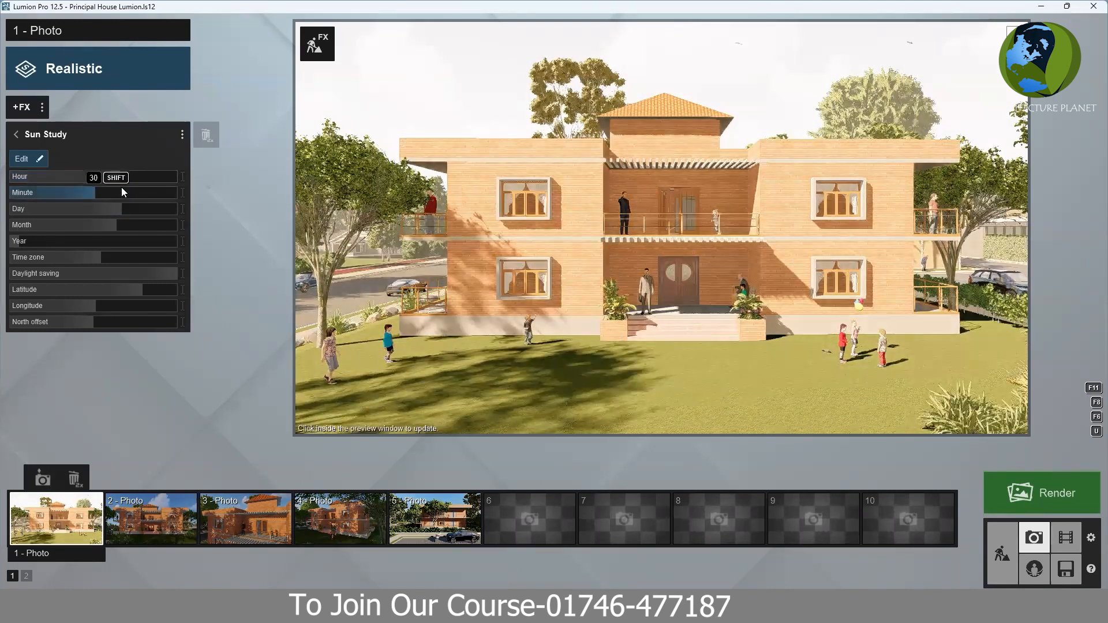
{"action": "left_click_drag", "start_coordinate": [93, 193], "coordinate": [1, 194]}
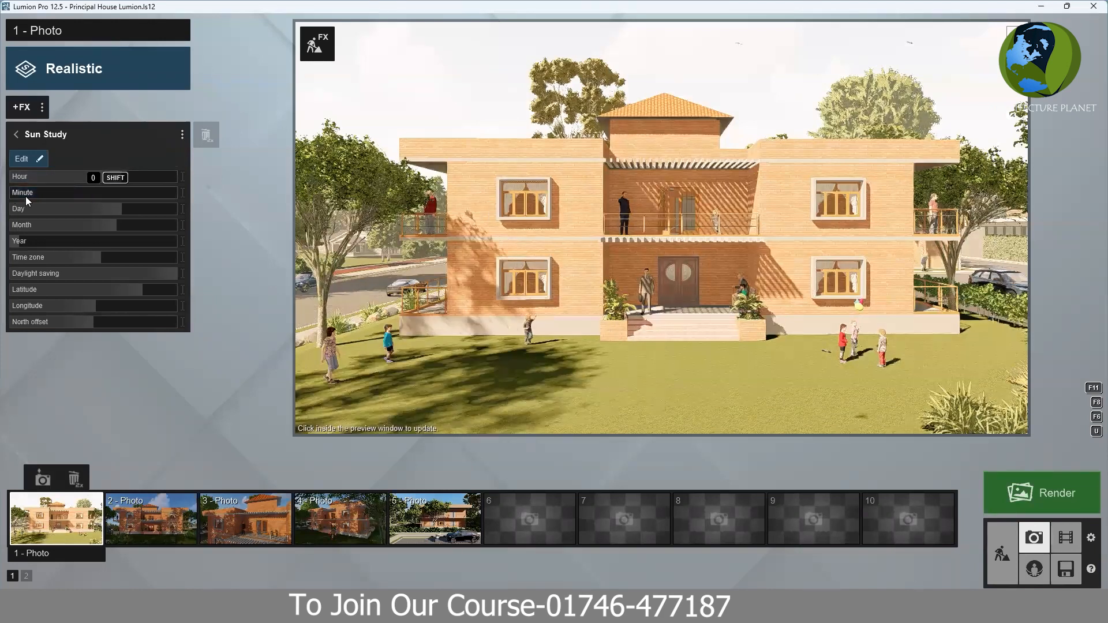
{"action": "left_click", "coordinate": [130, 180]}
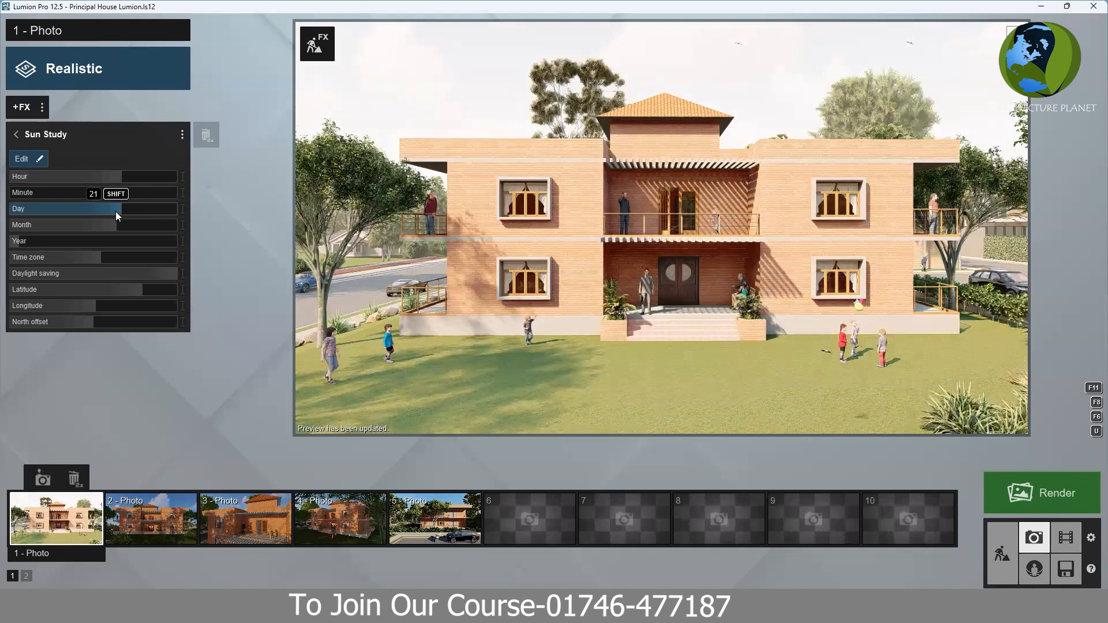
Lower the Sun Study day and try October, September and July before setting the month to August
{"action": "left_click_drag", "start_coordinate": [115, 210], "coordinate": [74, 213]}
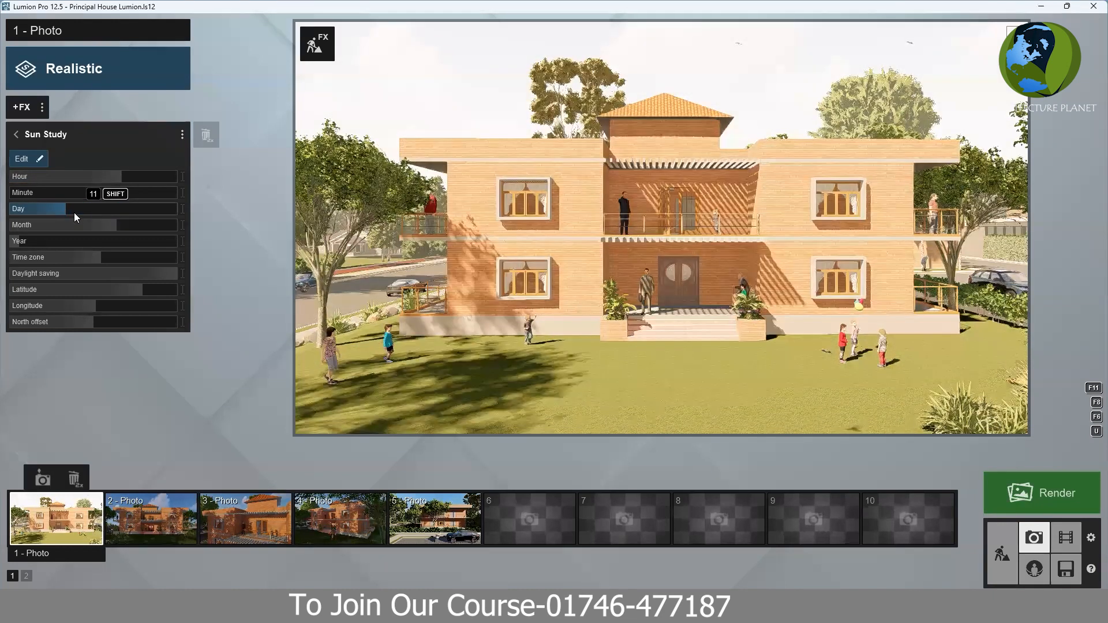
{"action": "left_click_drag", "start_coordinate": [37, 220], "coordinate": [153, 219]}
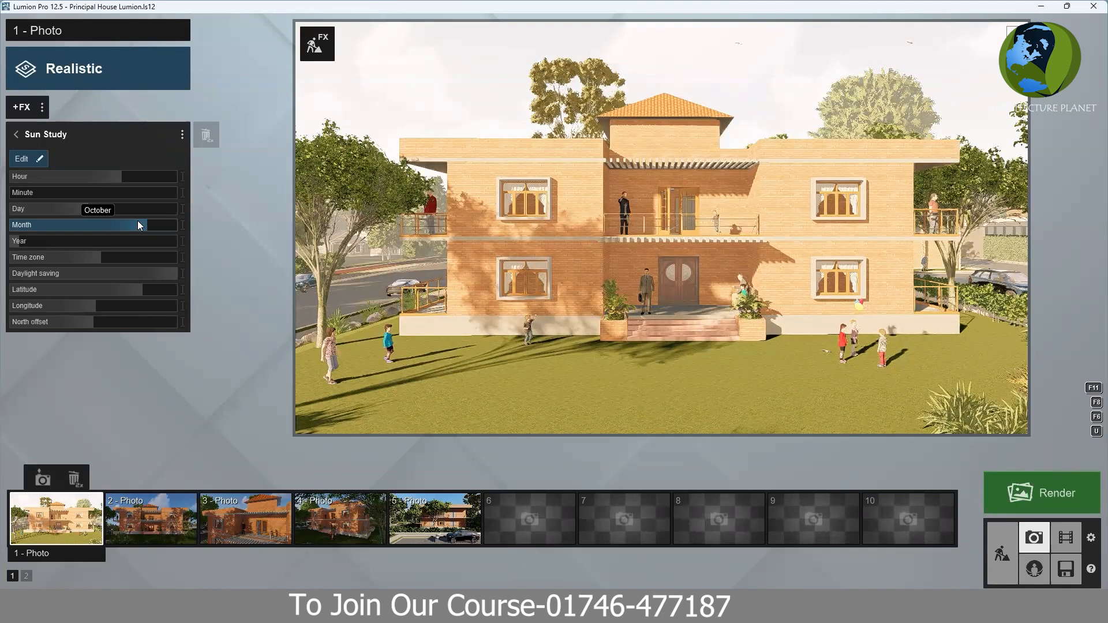
{"action": "left_click", "coordinate": [138, 221]}
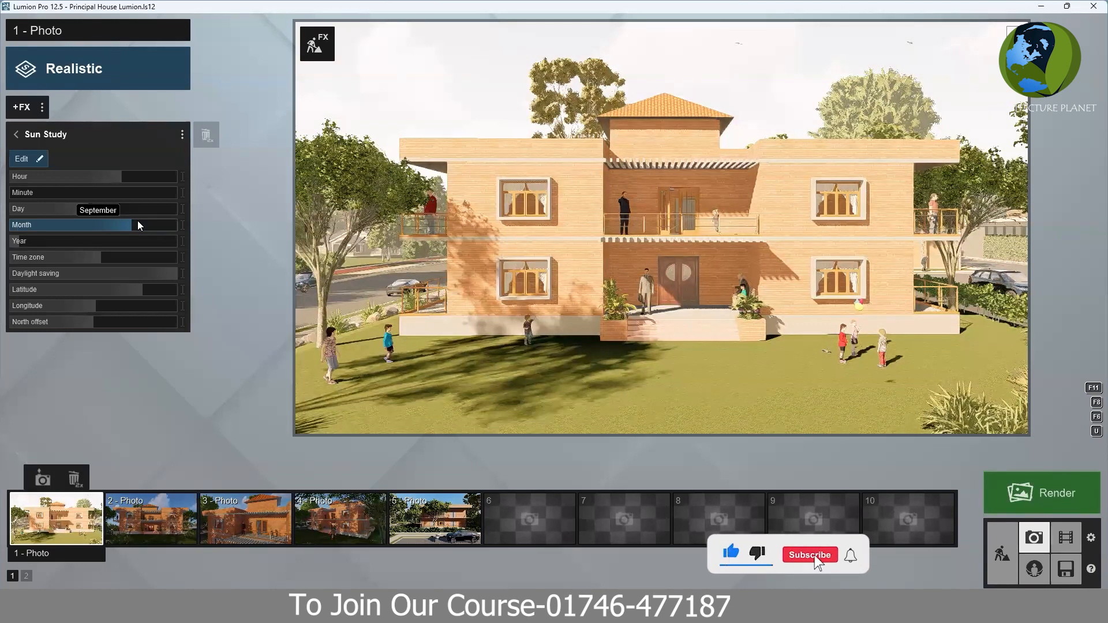
{"action": "left_click", "coordinate": [109, 223]}
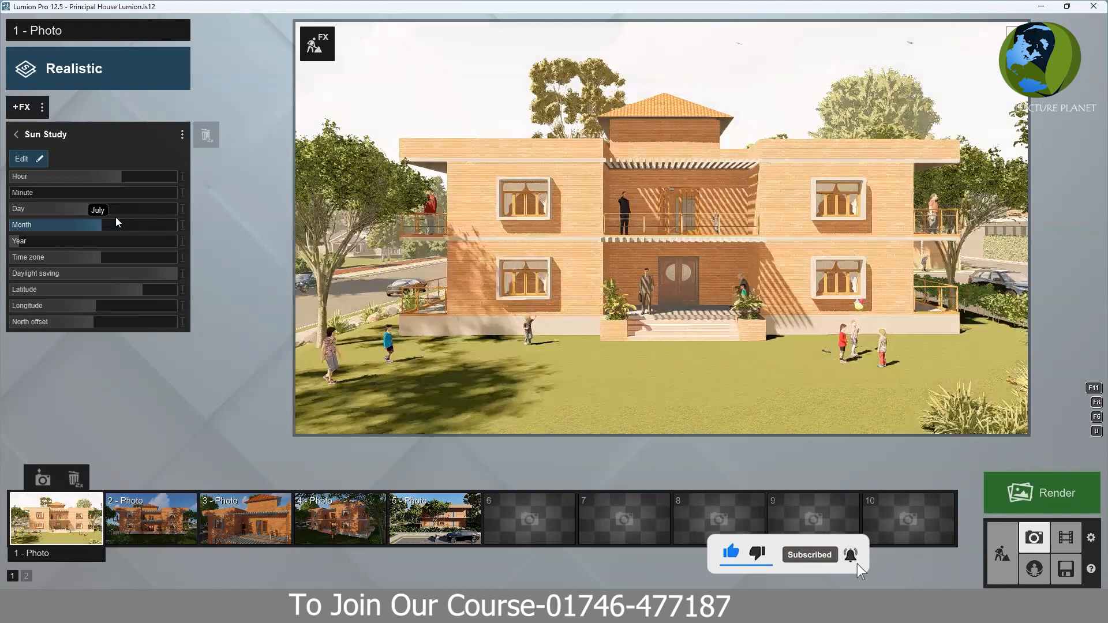
{"action": "left_click", "coordinate": [116, 224]}
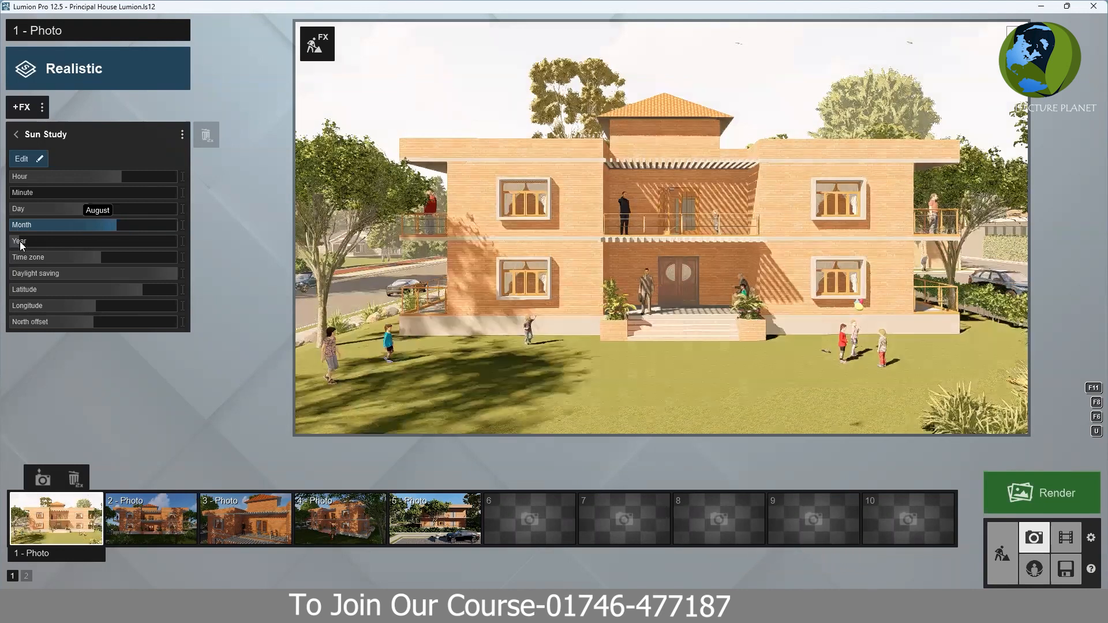
Try the years 2050 and 2012 in Sun Study and settle on a year between them
{"action": "mouse_move", "coordinate": [24, 241]}
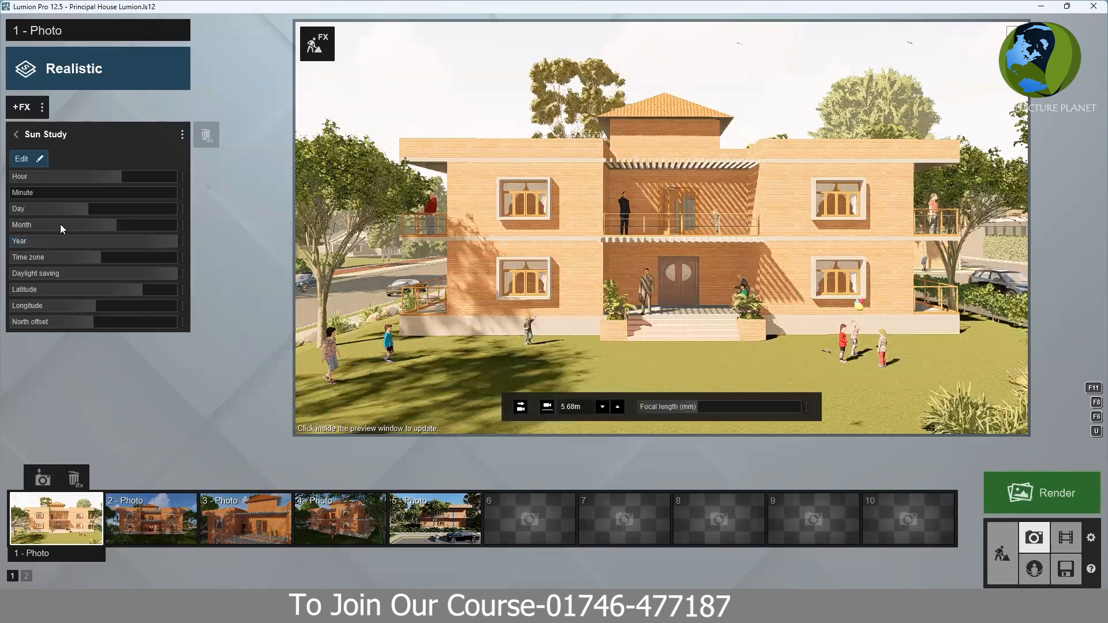
{"action": "left_click", "coordinate": [165, 242]}
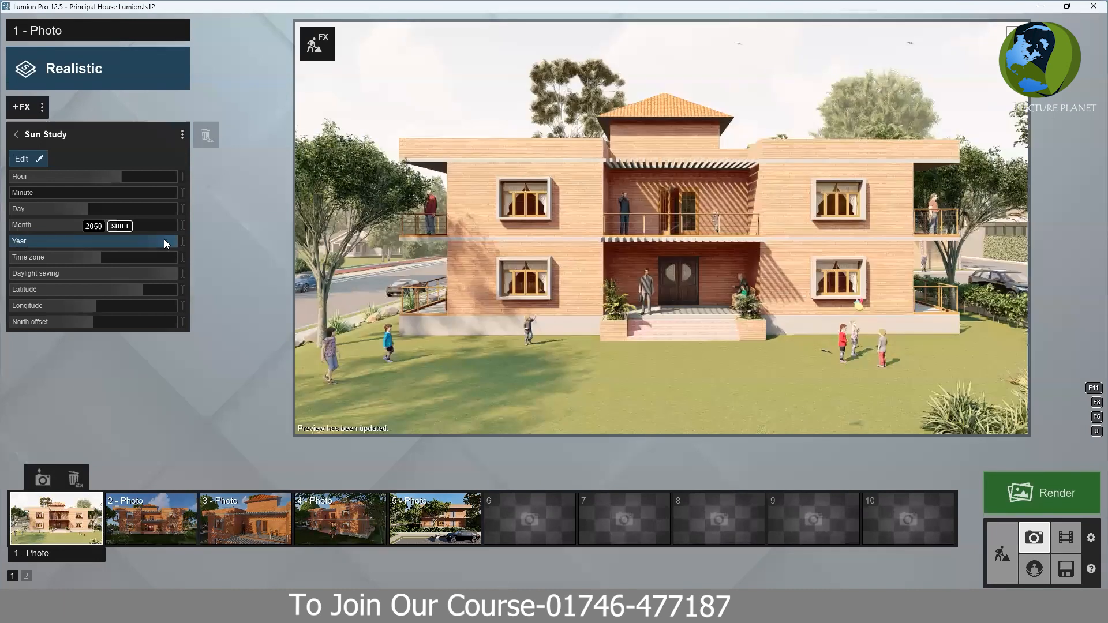
{"action": "left_click", "coordinate": [21, 238]}
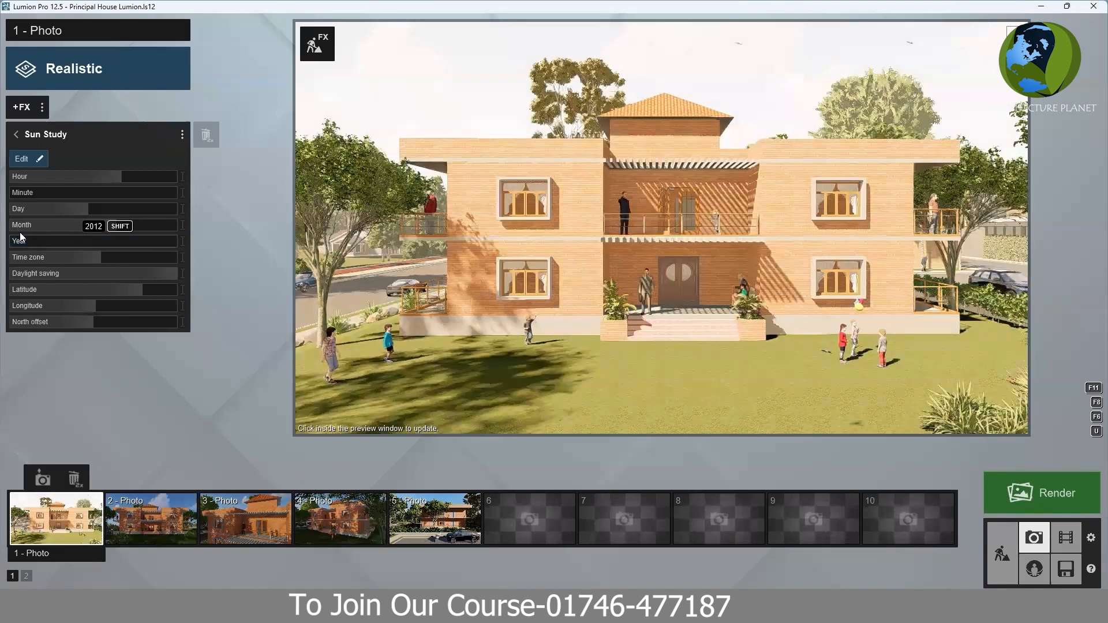
{"action": "left_click_drag", "start_coordinate": [23, 239], "coordinate": [57, 243]}
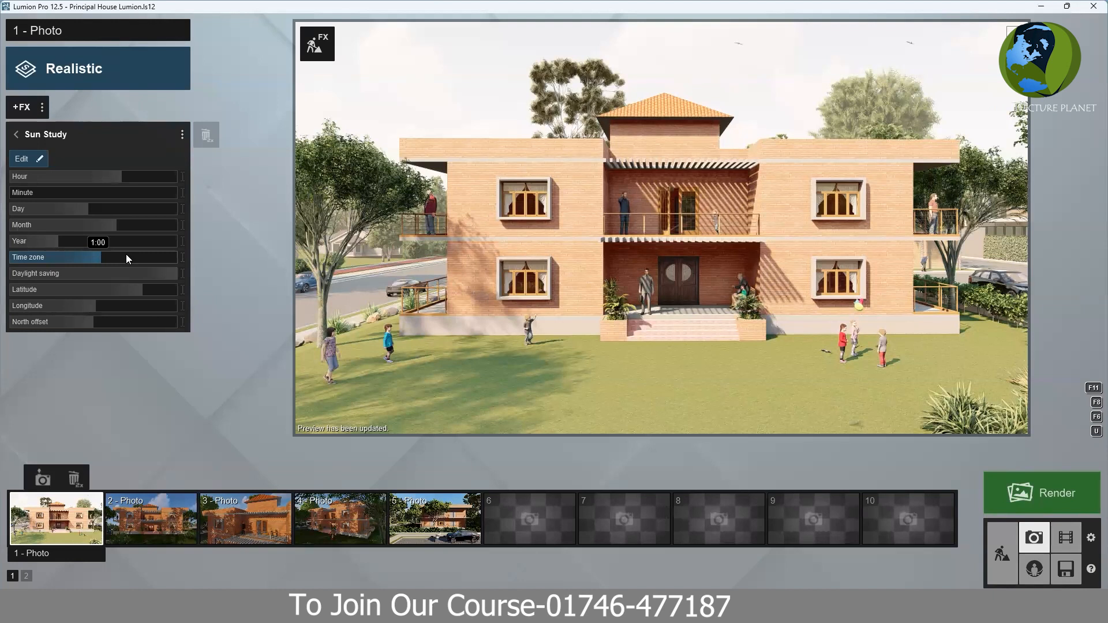
Set the Sun Study time zone to 6:00 and update the photo preview
{"action": "left_click_drag", "start_coordinate": [126, 257], "coordinate": [147, 256]}
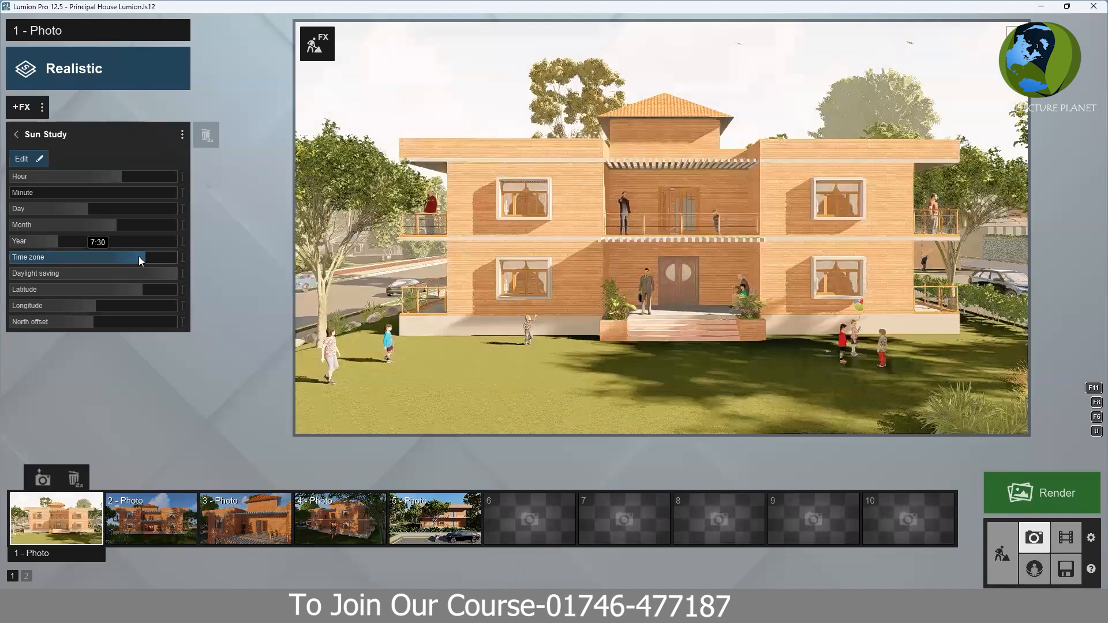
{"action": "left_click_drag", "start_coordinate": [138, 256], "coordinate": [136, 257]}
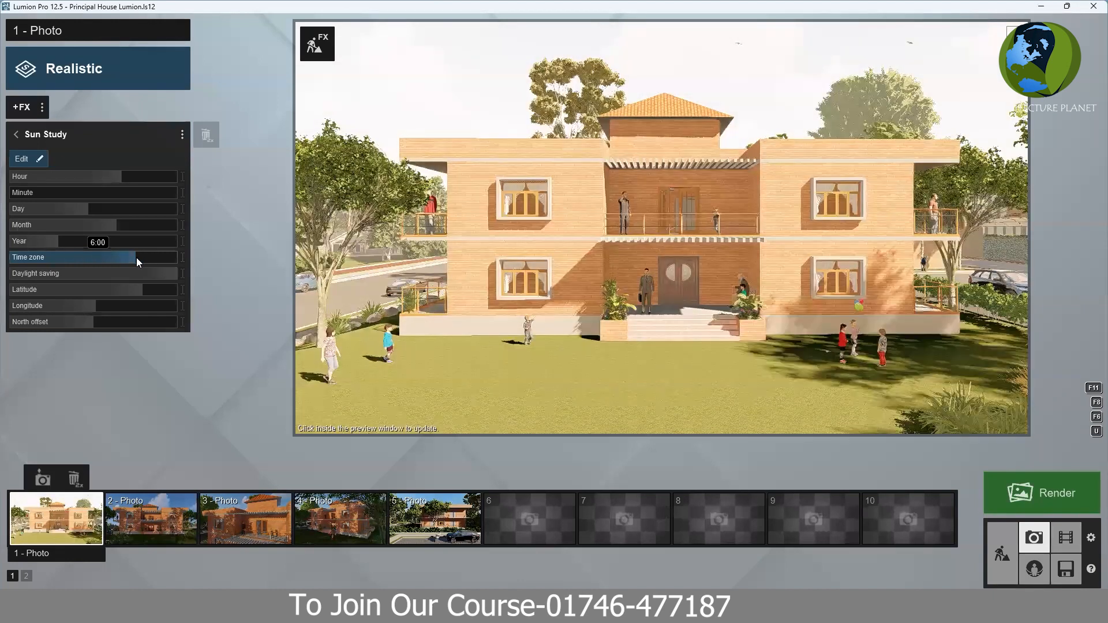
{"action": "left_click", "coordinate": [460, 333]}
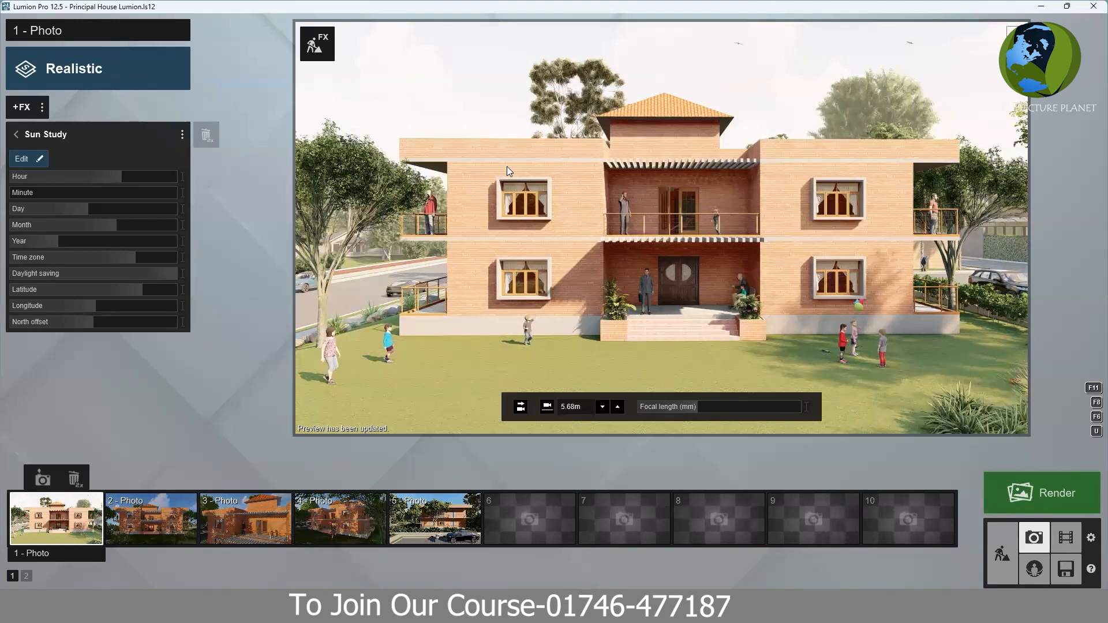
Try a larger north offset in the Sun Study effect and return it to 0
{"action": "mouse_move", "coordinate": [45, 246]}
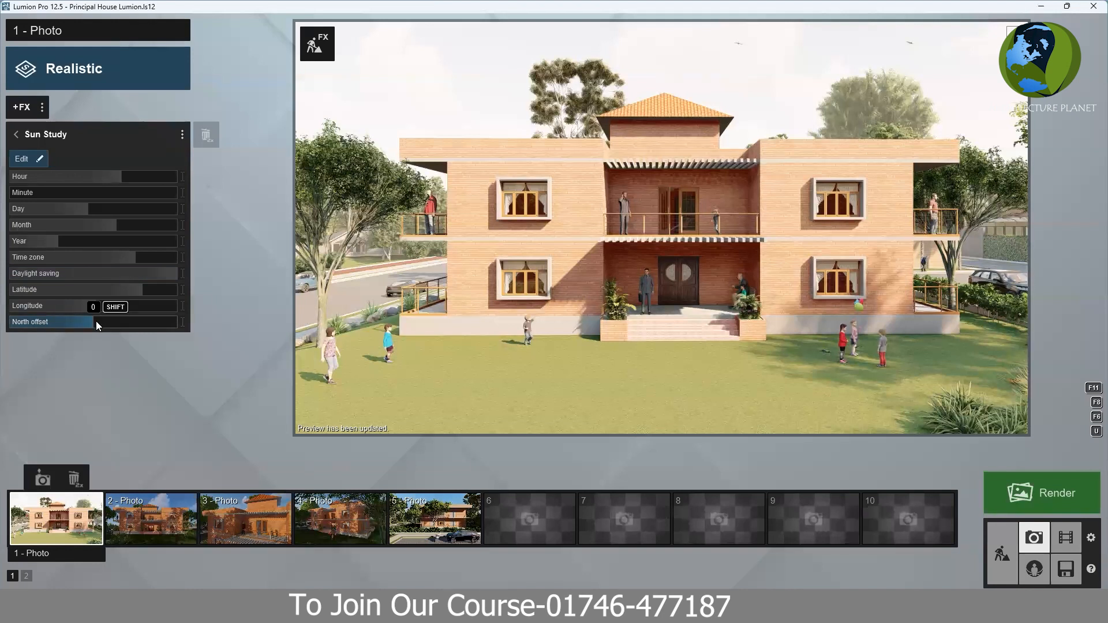
{"action": "left_click", "coordinate": [147, 320]}
{"action": "left_click_drag", "start_coordinate": [140, 320], "coordinate": [440, 305]}
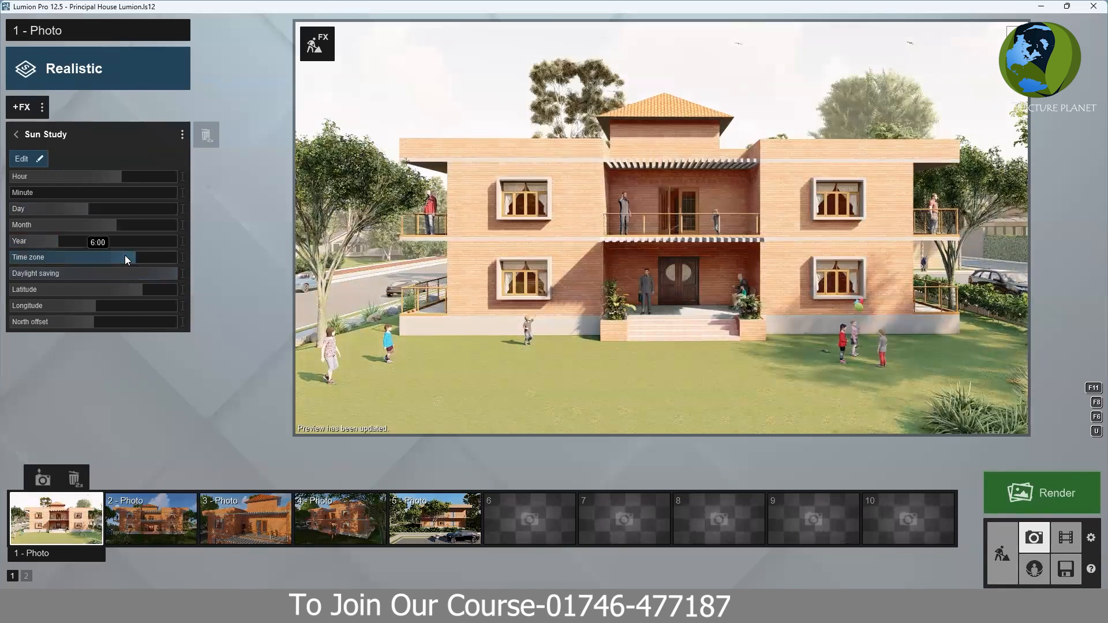
Preview the house with the Sun Study time zone at -12:00, then set it to 0:00 and update the preview
{"action": "left_click_drag", "start_coordinate": [125, 256], "coordinate": [9, 257]}
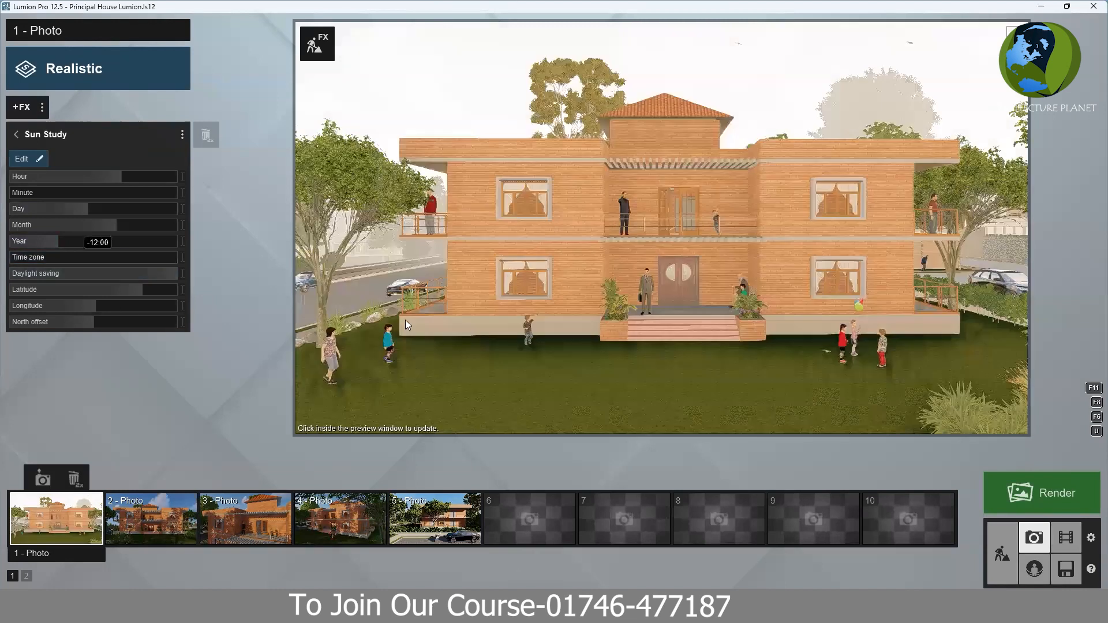
{"action": "left_click", "coordinate": [405, 320]}
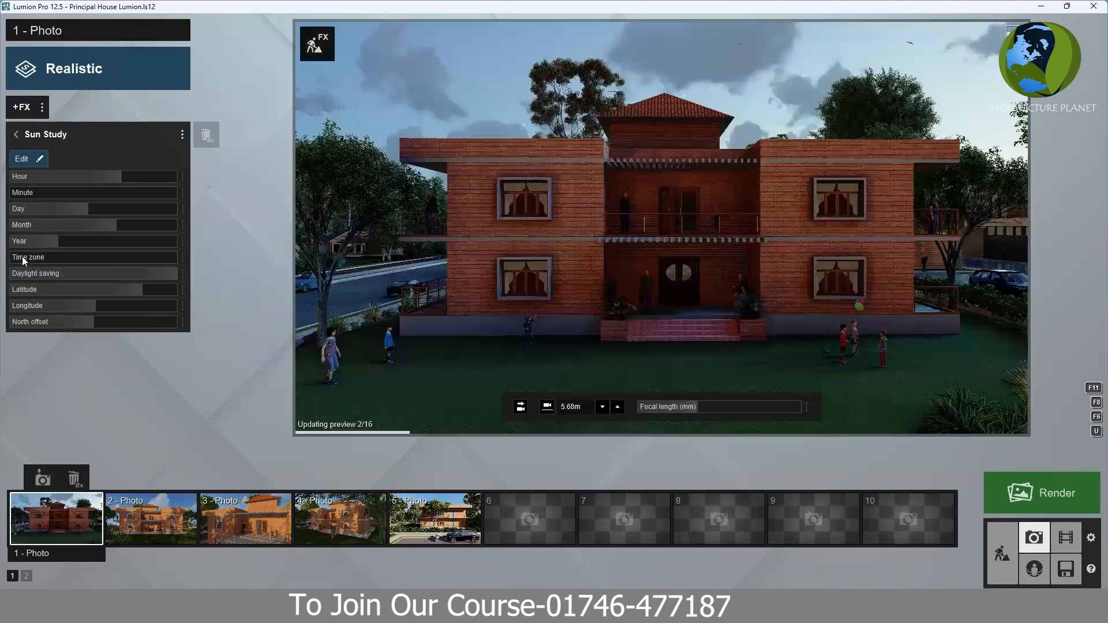
{"action": "left_click", "coordinate": [55, 257]}
{"action": "left_click", "coordinate": [81, 258]}
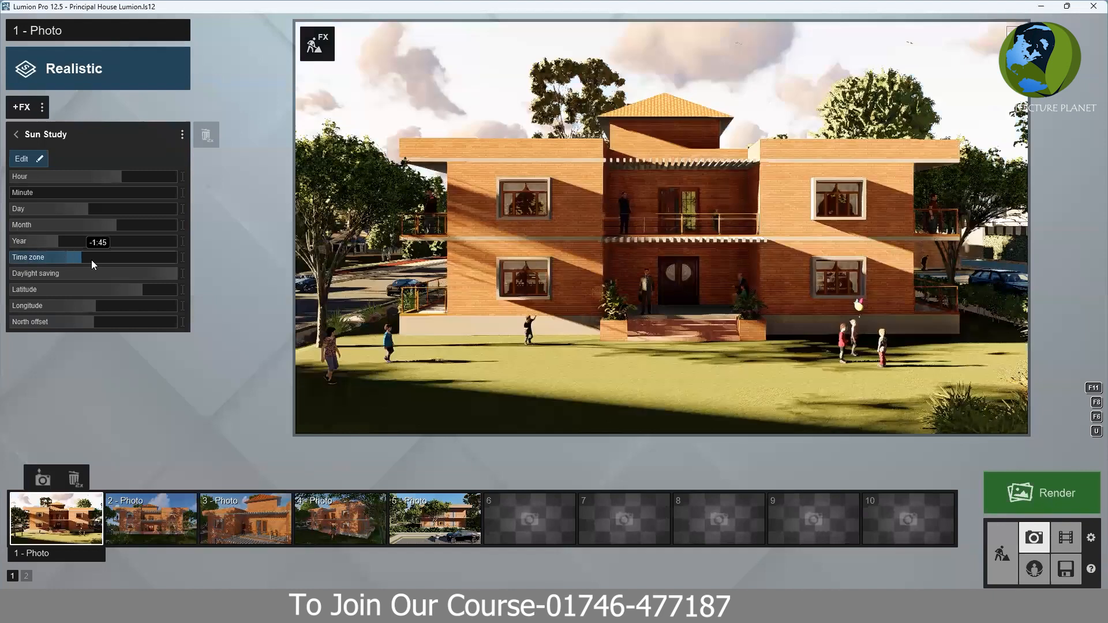
{"action": "left_click", "coordinate": [91, 259]}
{"action": "left_click", "coordinate": [87, 261]}
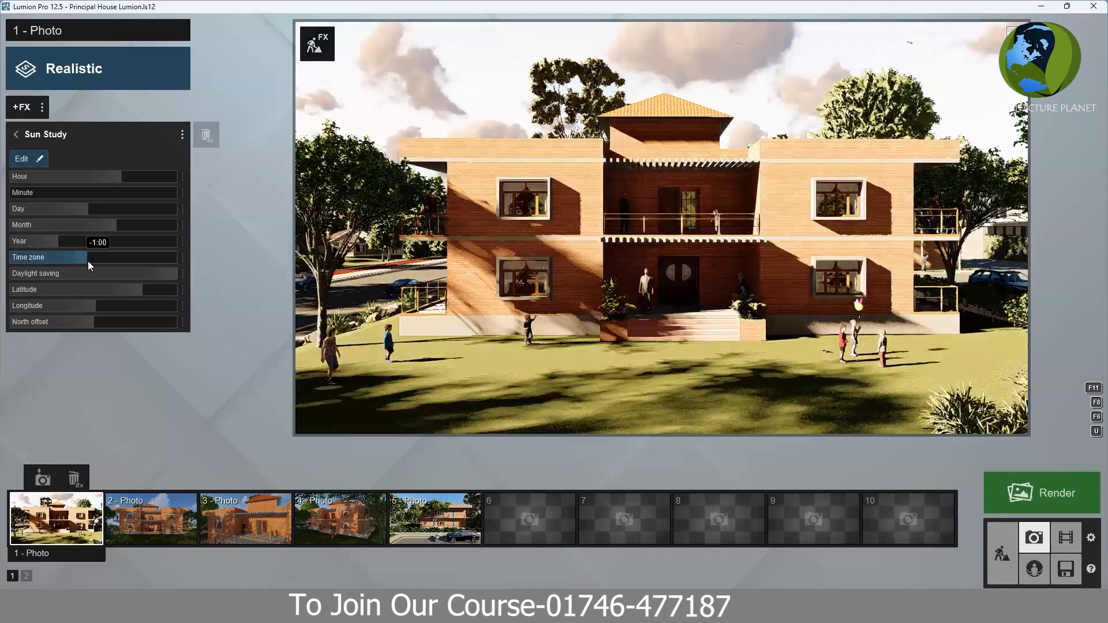
{"action": "left_click", "coordinate": [89, 260]}
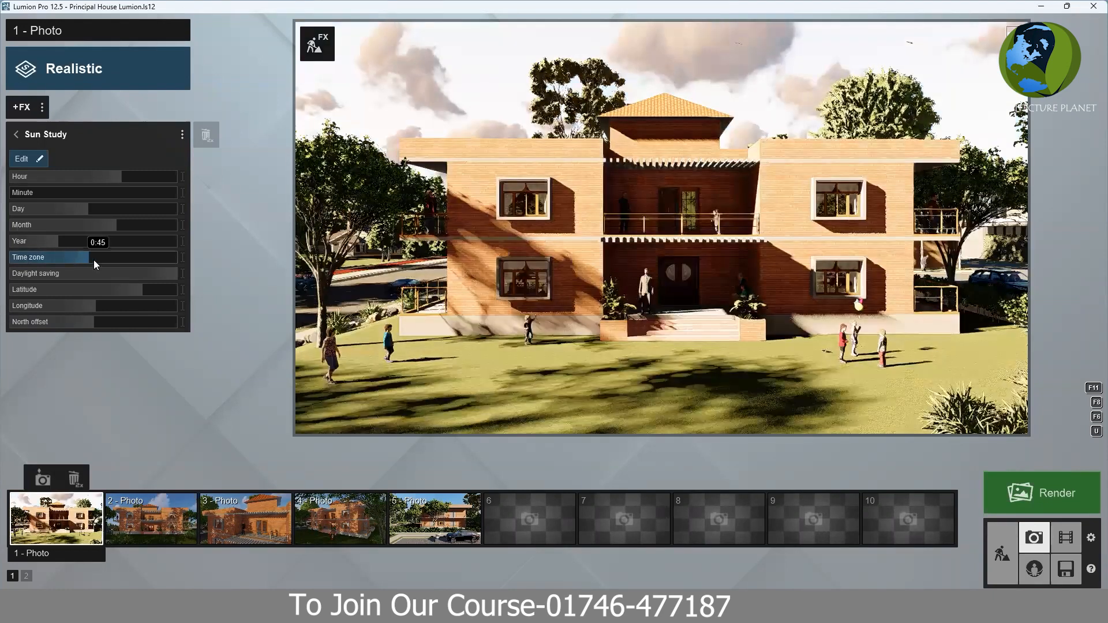
{"action": "left_click", "coordinate": [94, 260]}
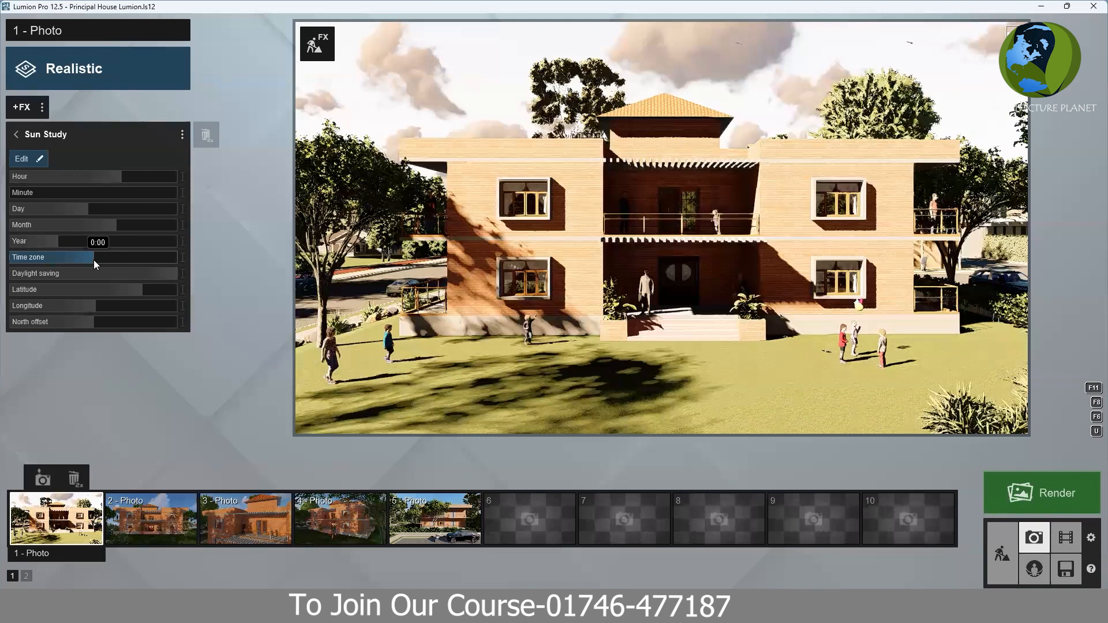
{"action": "left_click", "coordinate": [375, 323]}
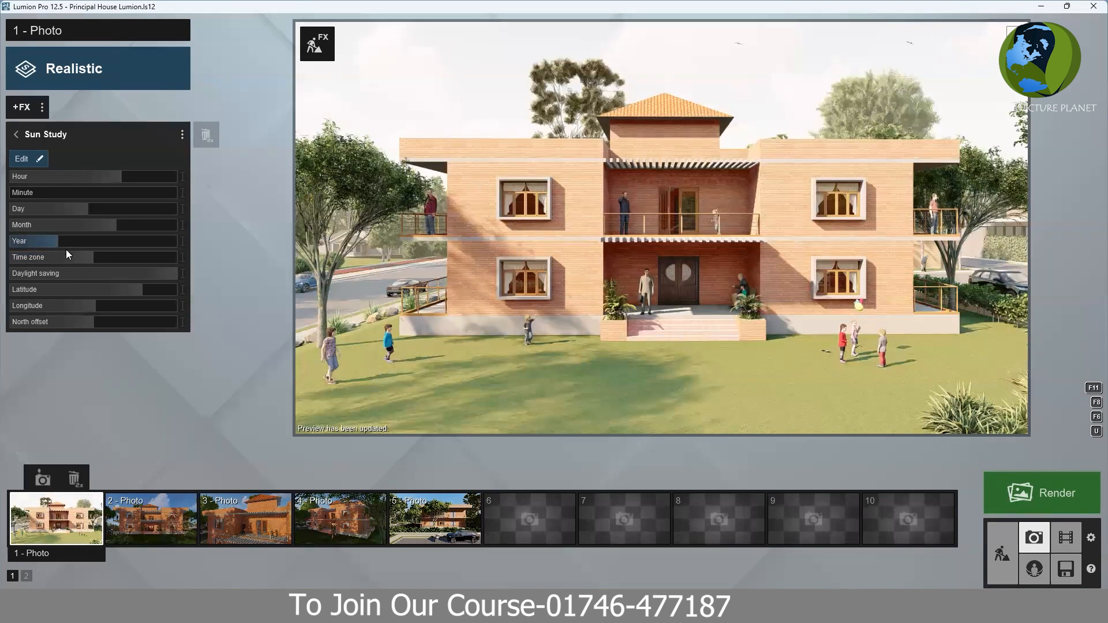
Remove the Sun Study effect from the first photo and set Soft shadows to on in the Shadow effect
{"action": "double_click", "coordinate": [206, 136]}
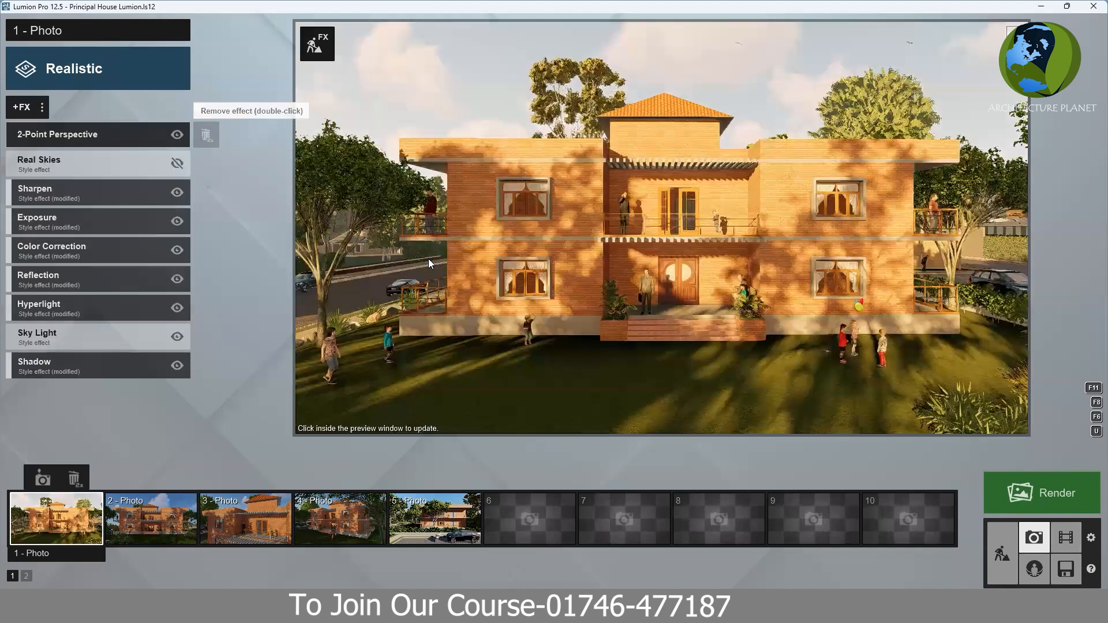
{"action": "left_click", "coordinate": [428, 264]}
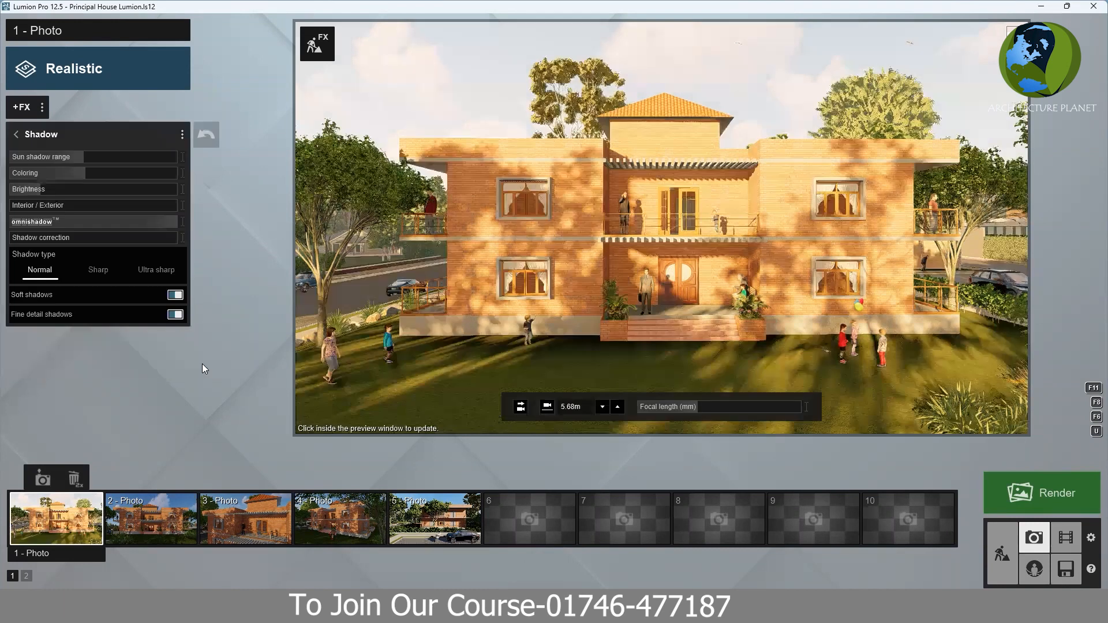
{"action": "left_click", "coordinate": [174, 295]}
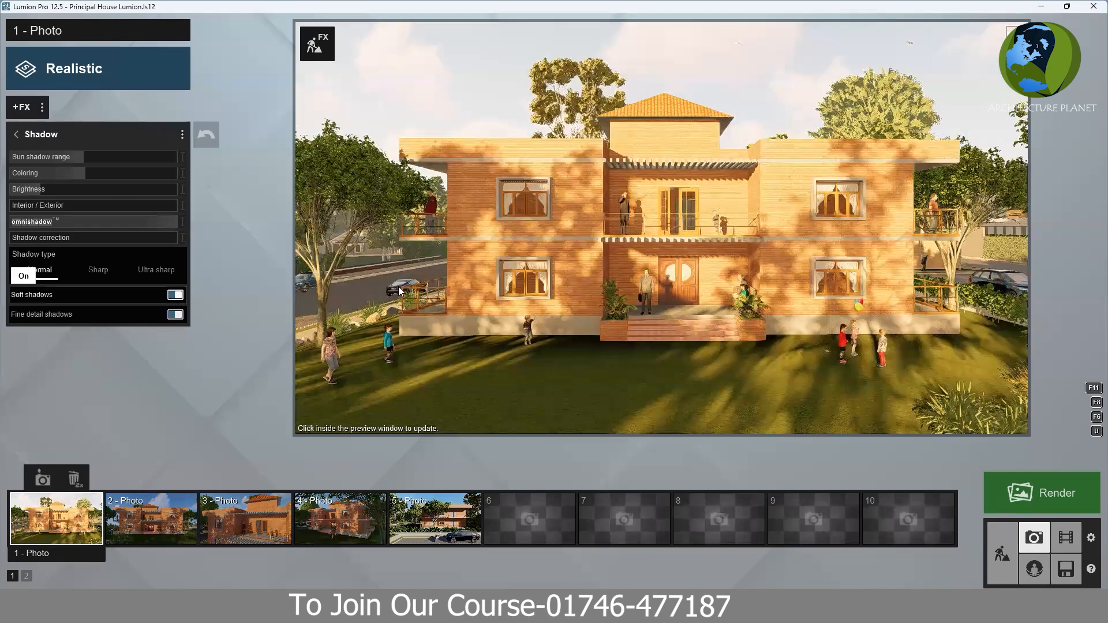
Add the Blueprint effect to the first photo and try its Phase at 1.0, 0.7, 0.4 and a slightly higher value
{"action": "left_click", "coordinate": [397, 285]}
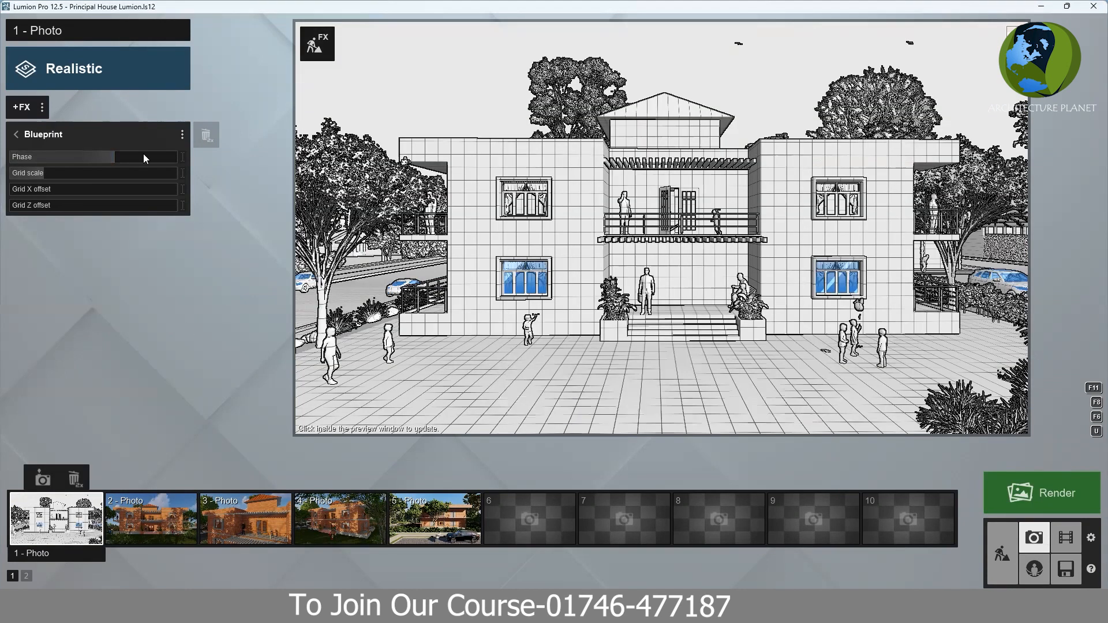
{"action": "left_click_drag", "start_coordinate": [122, 156], "coordinate": [244, 160]}
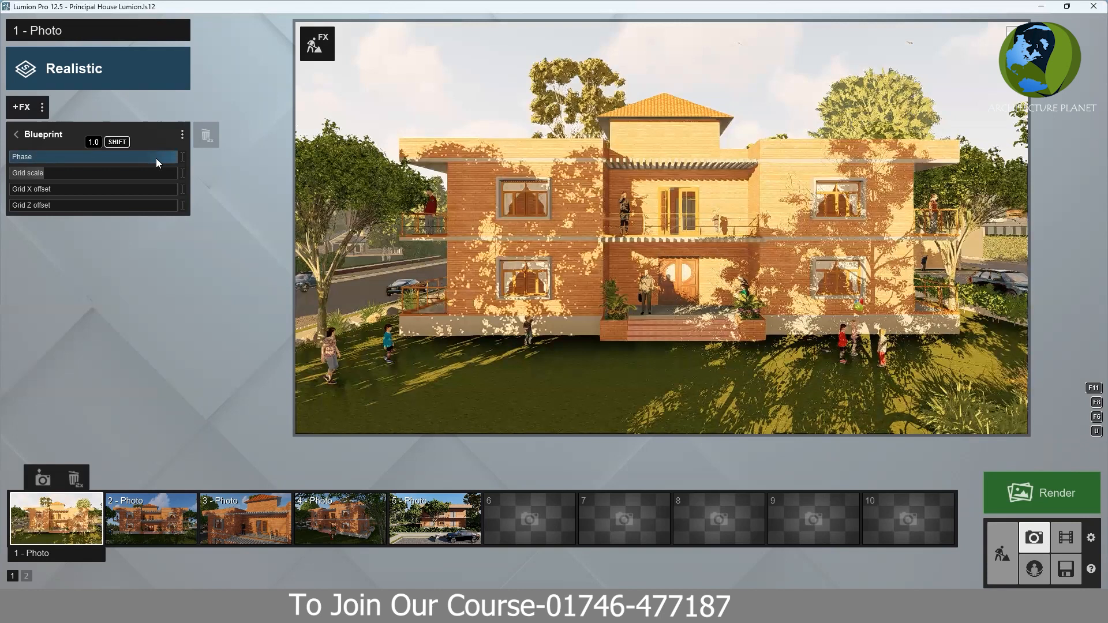
{"action": "left_click", "coordinate": [124, 158]}
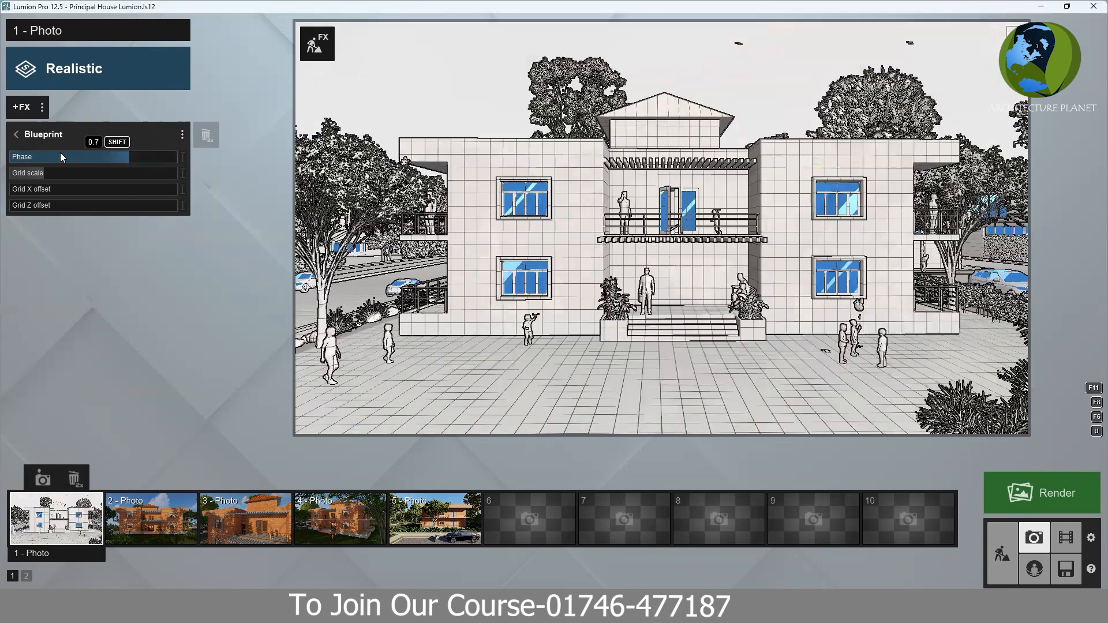
{"action": "left_click", "coordinate": [85, 151]}
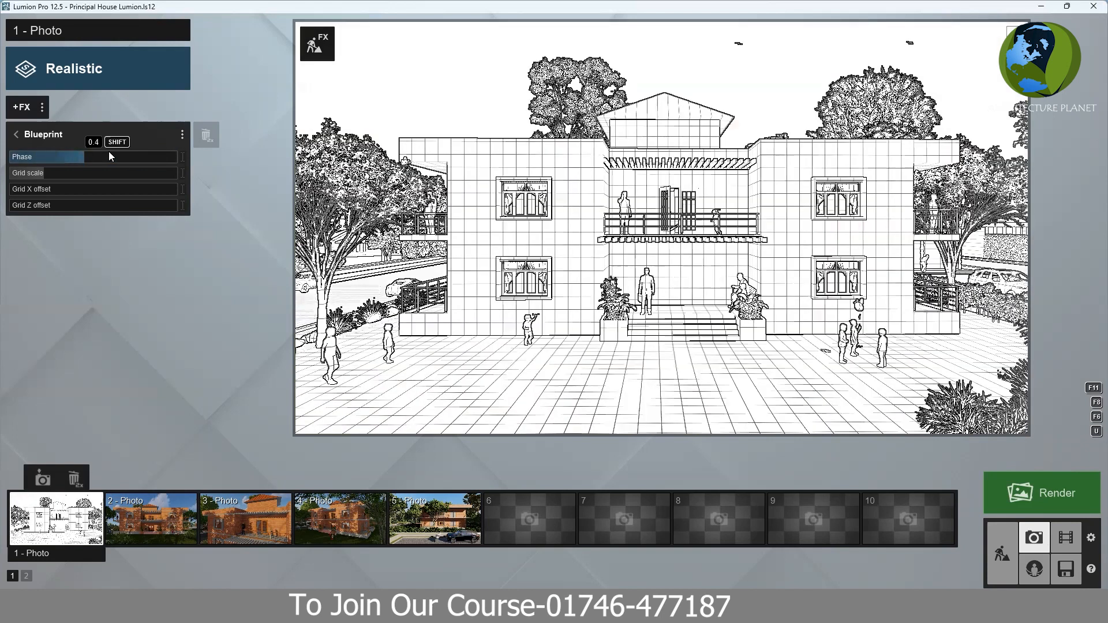
{"action": "left_click", "coordinate": [122, 152]}
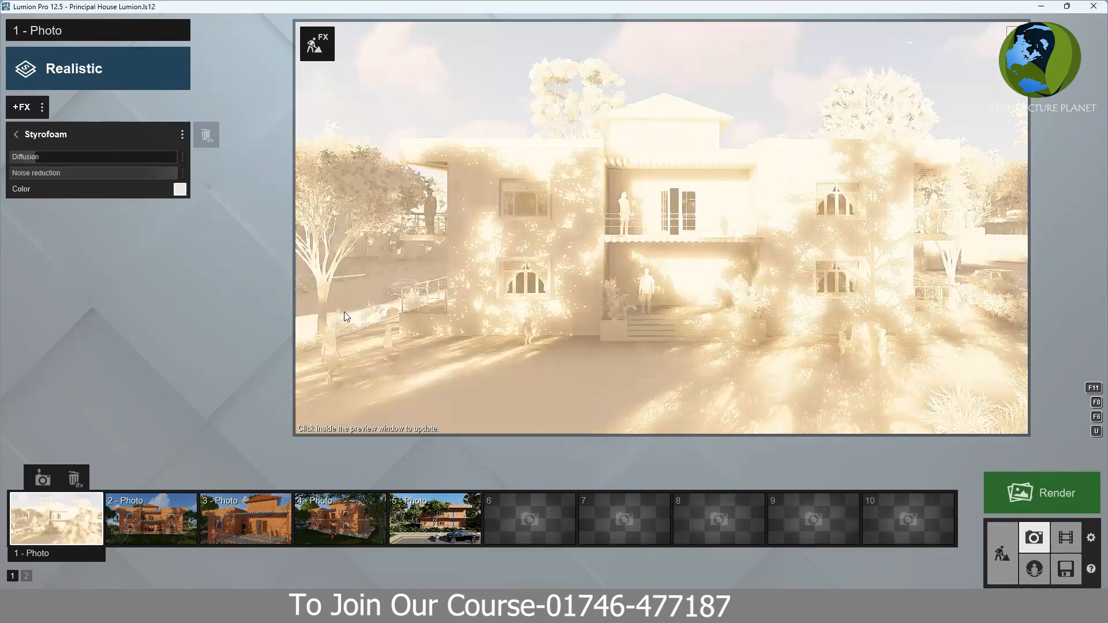
Update the preview with the Styrofoam effect and lower its Diffusion and Noise reduction to the minimum
{"action": "left_click", "coordinate": [510, 252]}
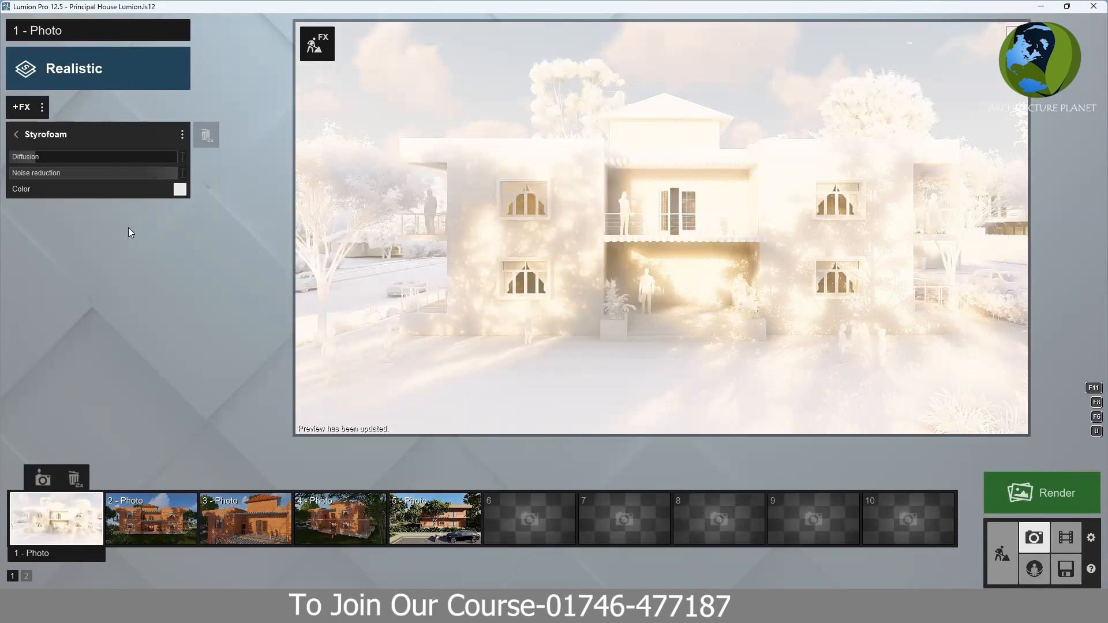
{"action": "mouse_move", "coordinate": [38, 155]}
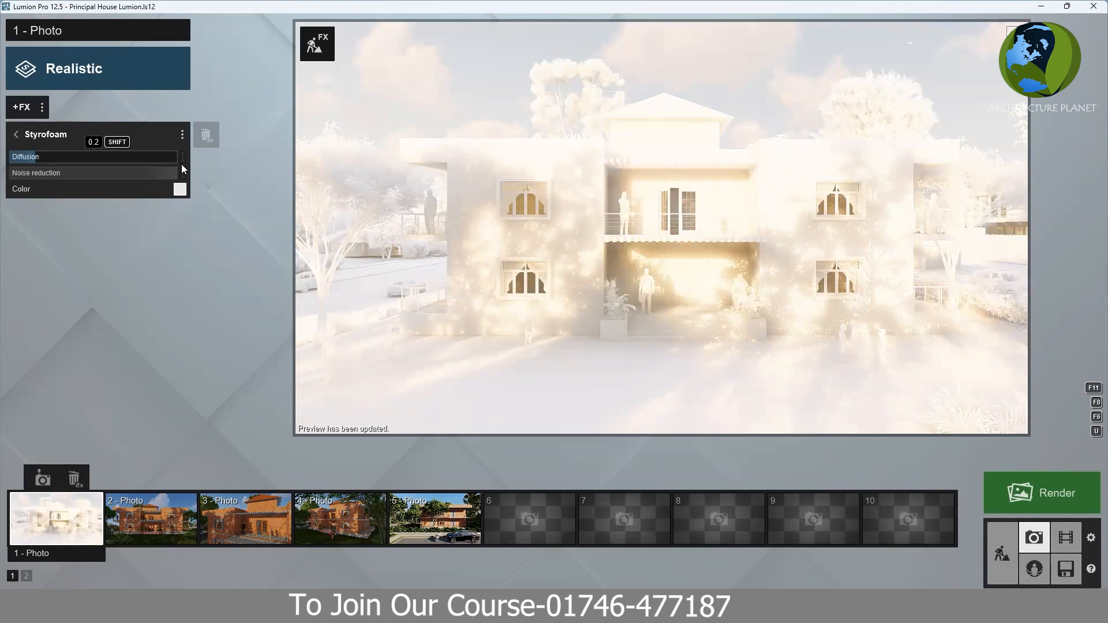
{"action": "left_click_drag", "start_coordinate": [181, 164], "coordinate": [1, 186]}
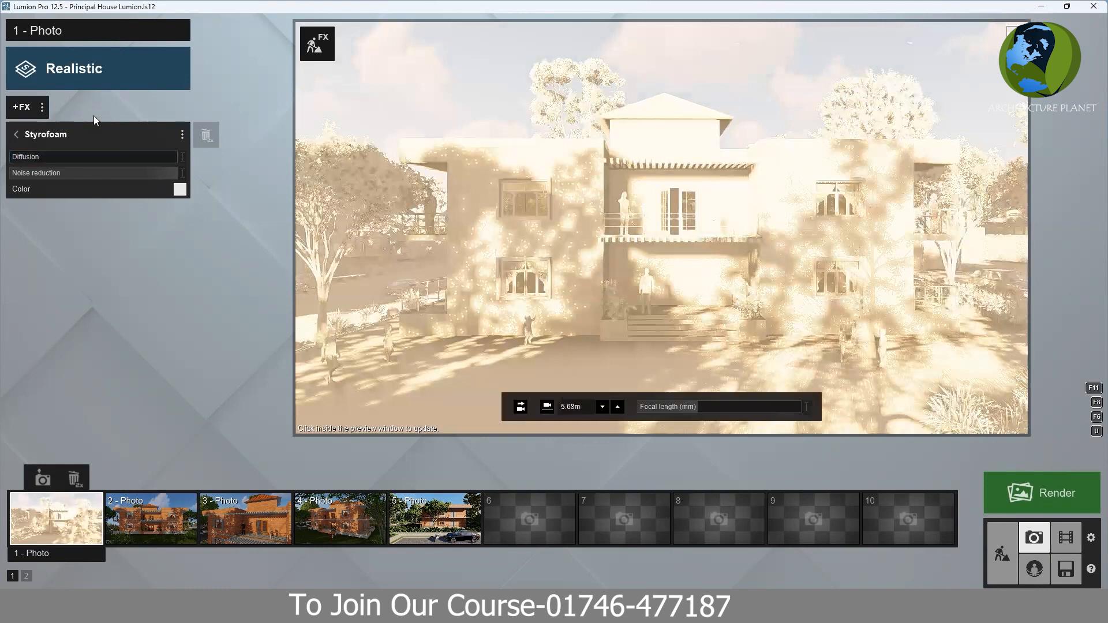
{"action": "left_click_drag", "start_coordinate": [168, 176], "coordinate": [346, 158]}
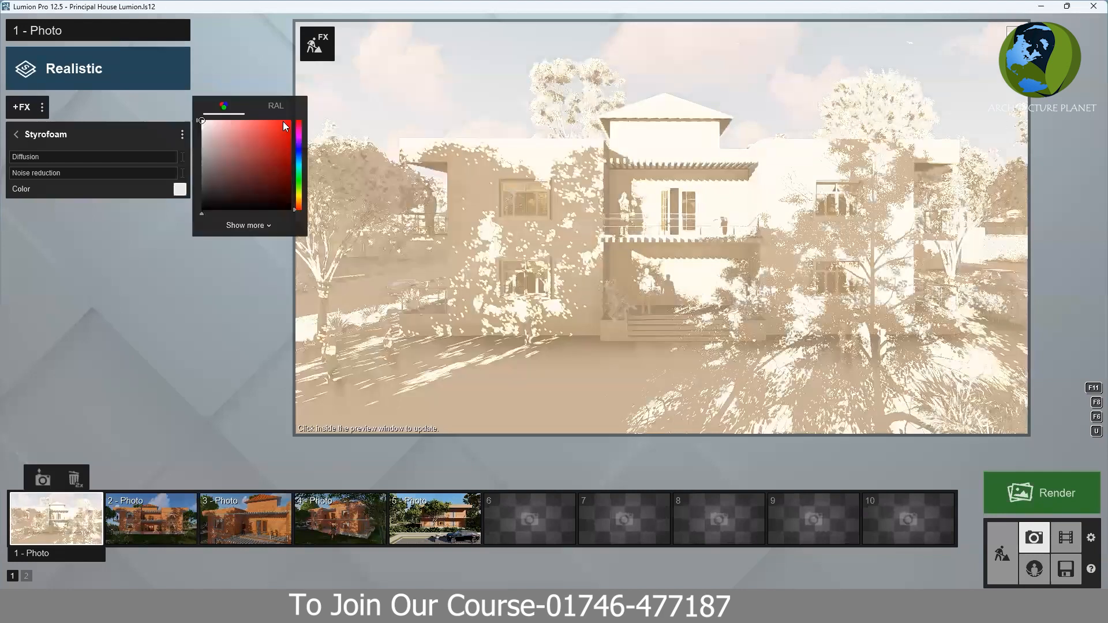
Preview the Styrofoam effect with a red color, then remove the effect from the photo
{"action": "left_click", "coordinate": [284, 122]}
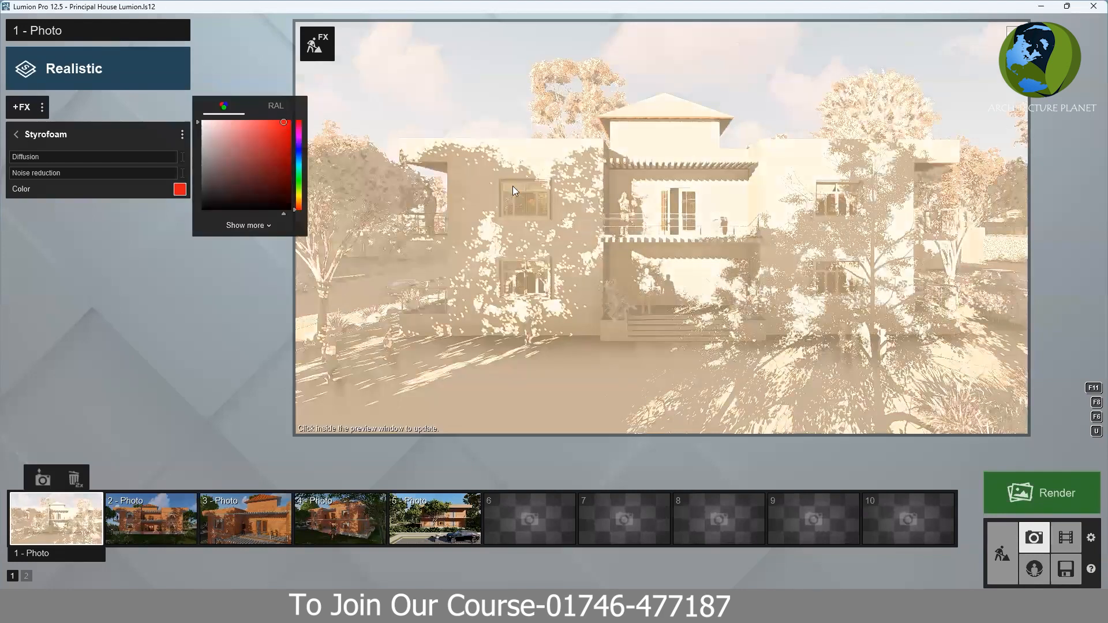
{"action": "left_click", "coordinate": [513, 186]}
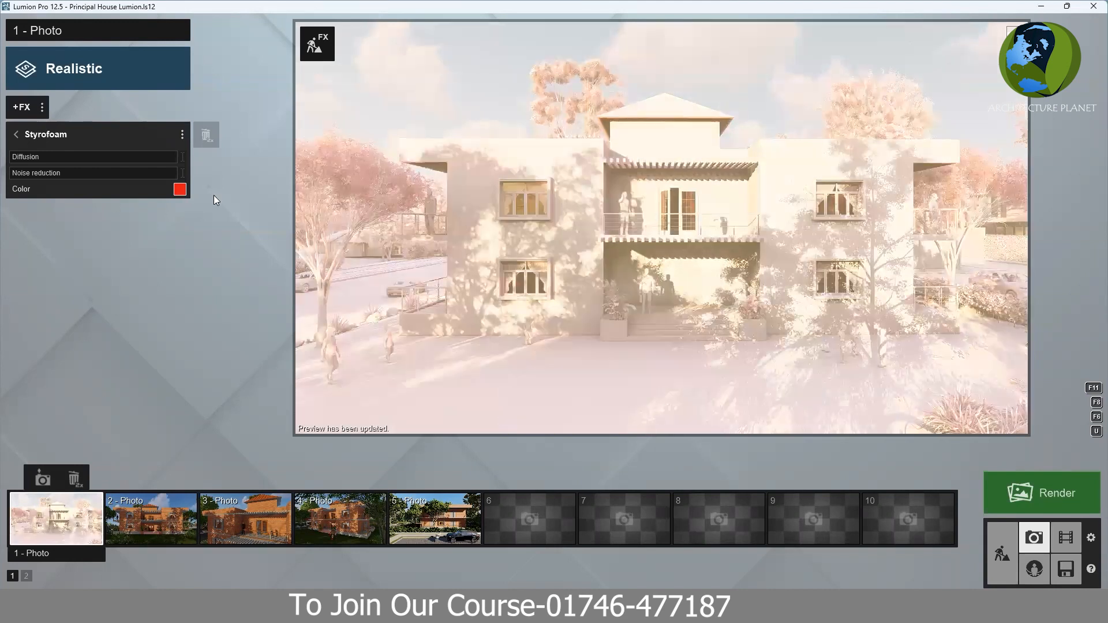
{"action": "double_click", "coordinate": [206, 139]}
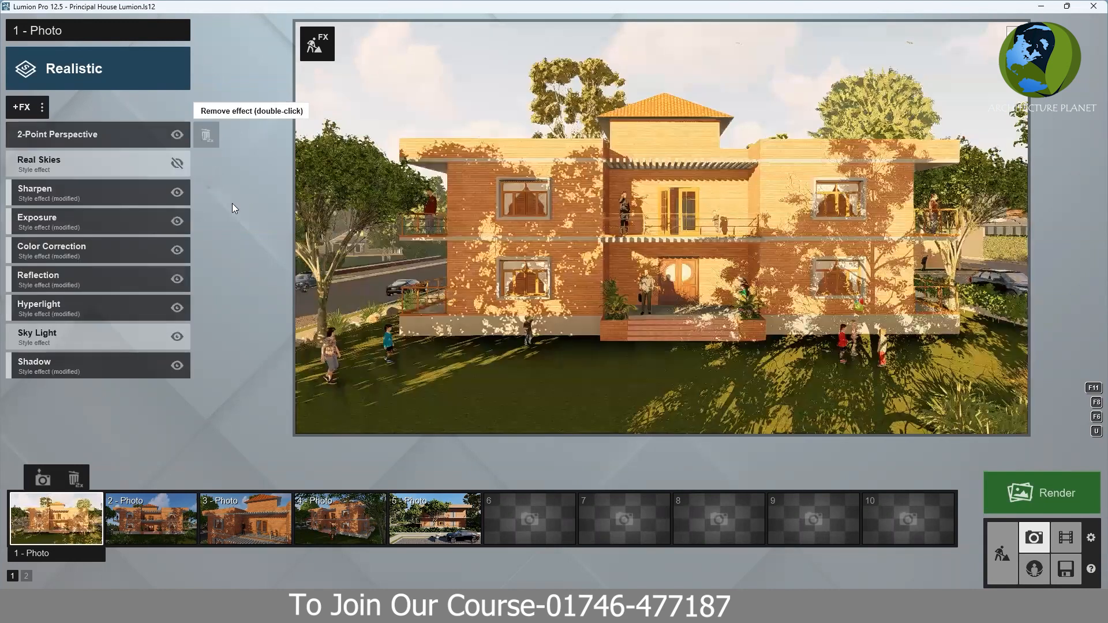
Add the architectural Orthographic View effect to the first photo and enable it
{"action": "left_click", "coordinate": [21, 108]}
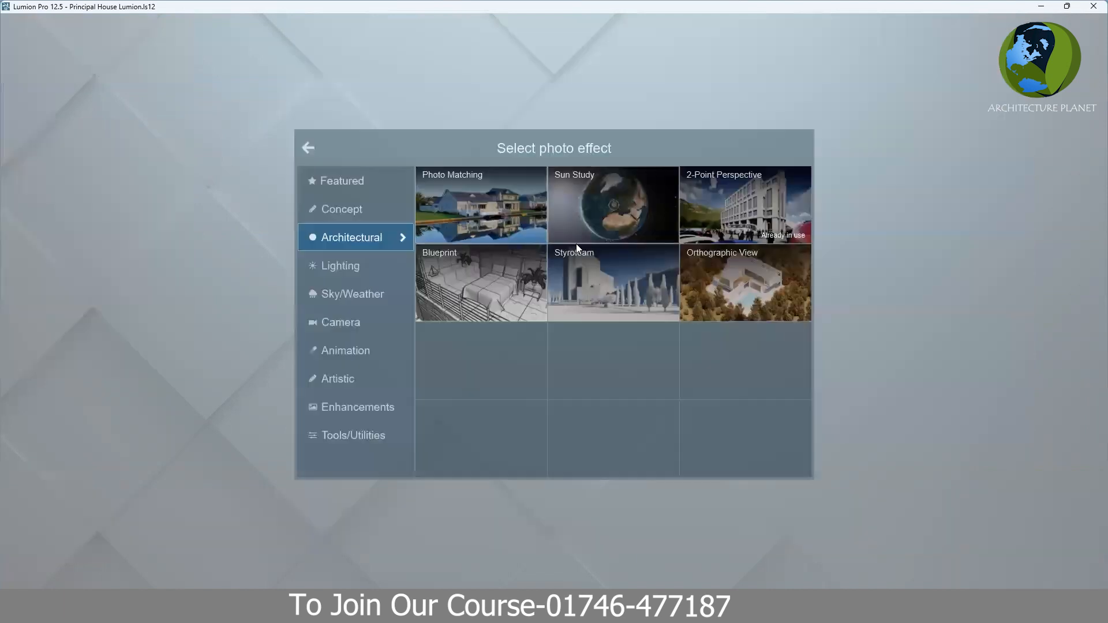
{"action": "left_click", "coordinate": [732, 279]}
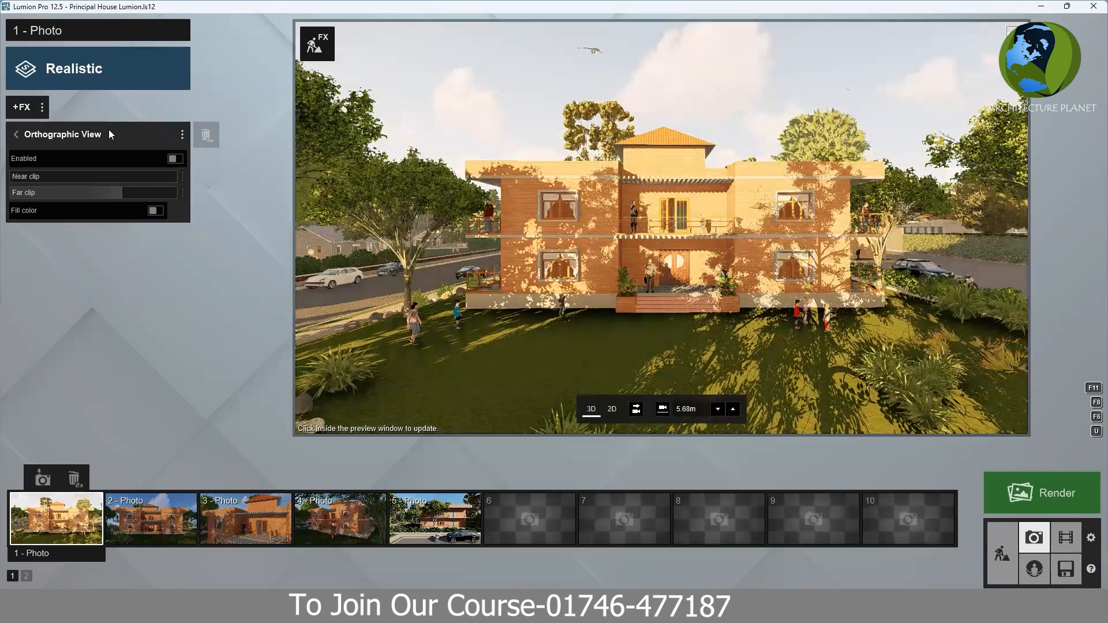
{"action": "left_click", "coordinate": [175, 158]}
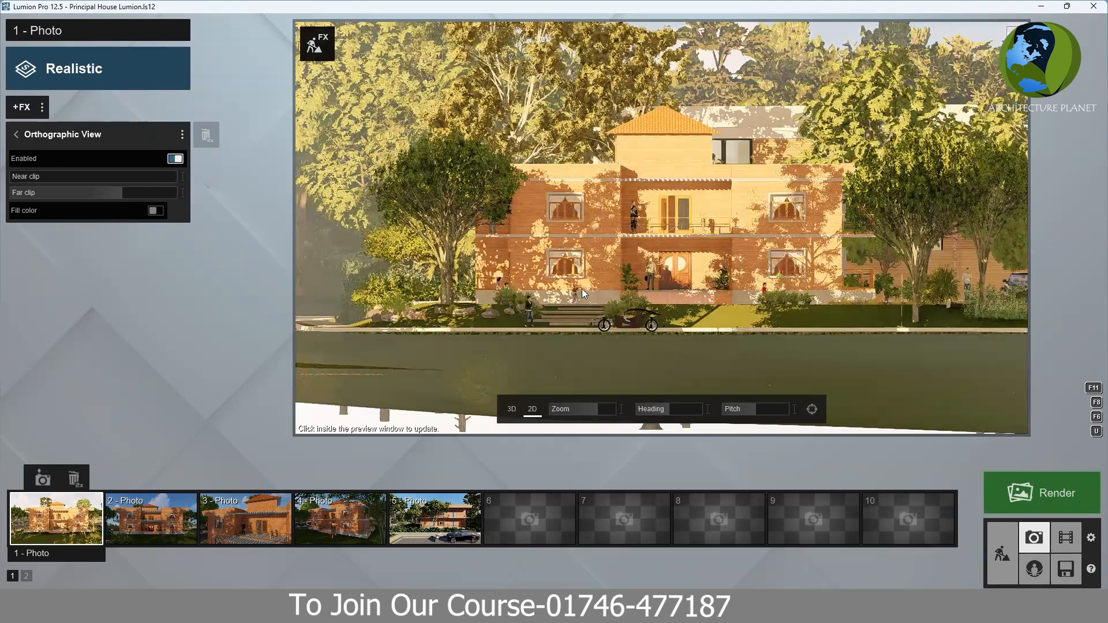
{"action": "left_click", "coordinate": [640, 320]}
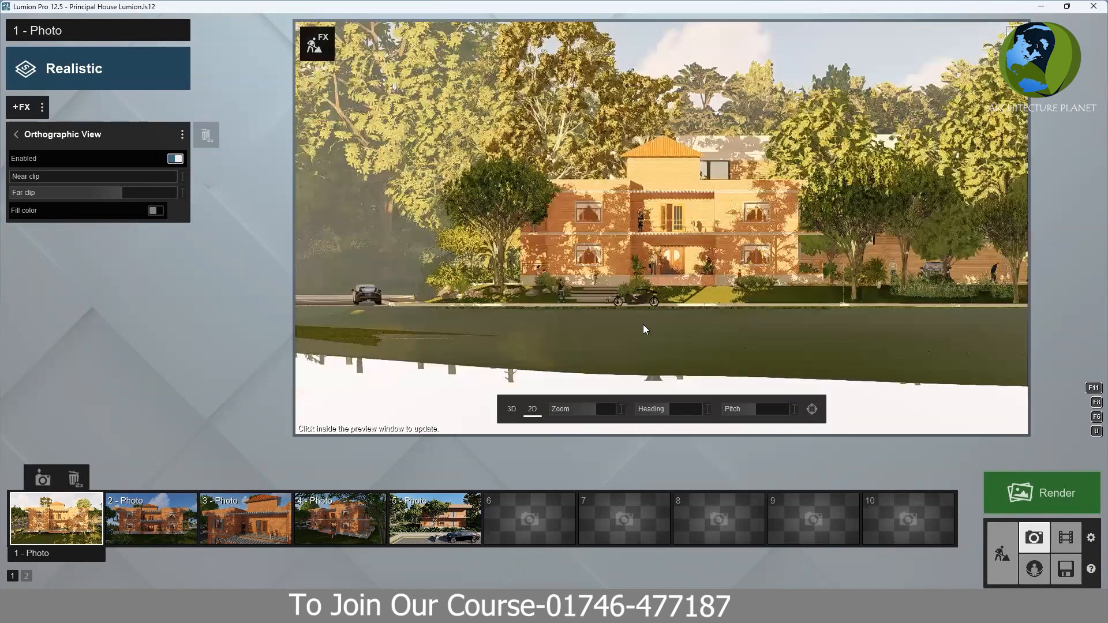
{"action": "scroll", "coordinate": [643, 325], "scroll_direction": "down", "scroll_amount": 2}
{"action": "scroll", "coordinate": [629, 315], "scroll_direction": "down", "scroll_amount": 2}
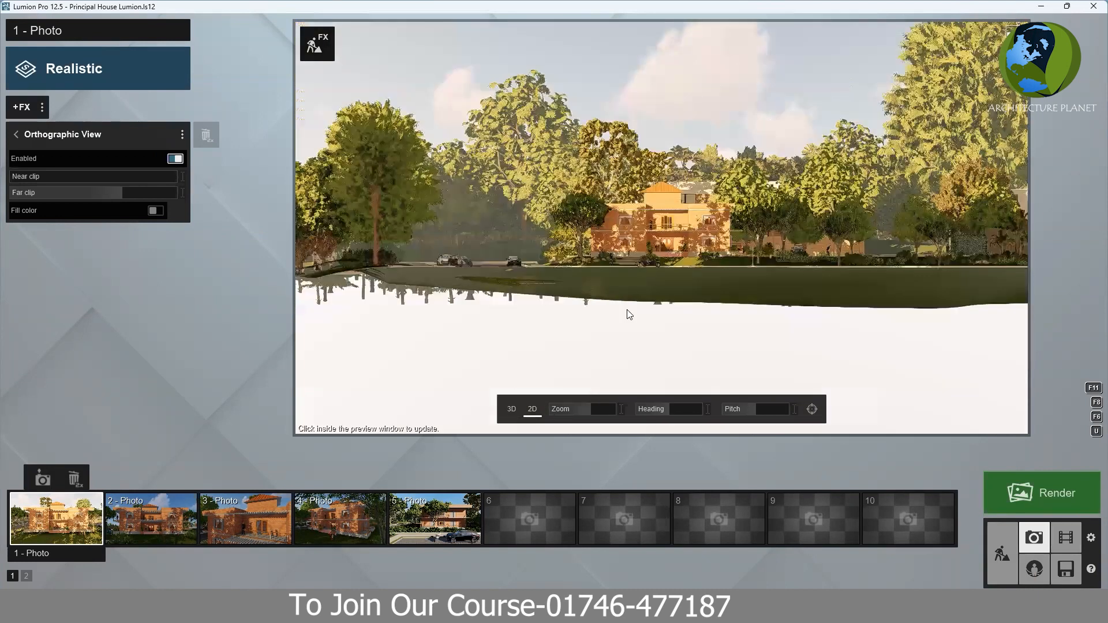
{"action": "scroll", "coordinate": [615, 285], "scroll_direction": "down", "scroll_amount": 2}
{"action": "scroll", "coordinate": [624, 279], "scroll_direction": "down", "scroll_amount": 2}
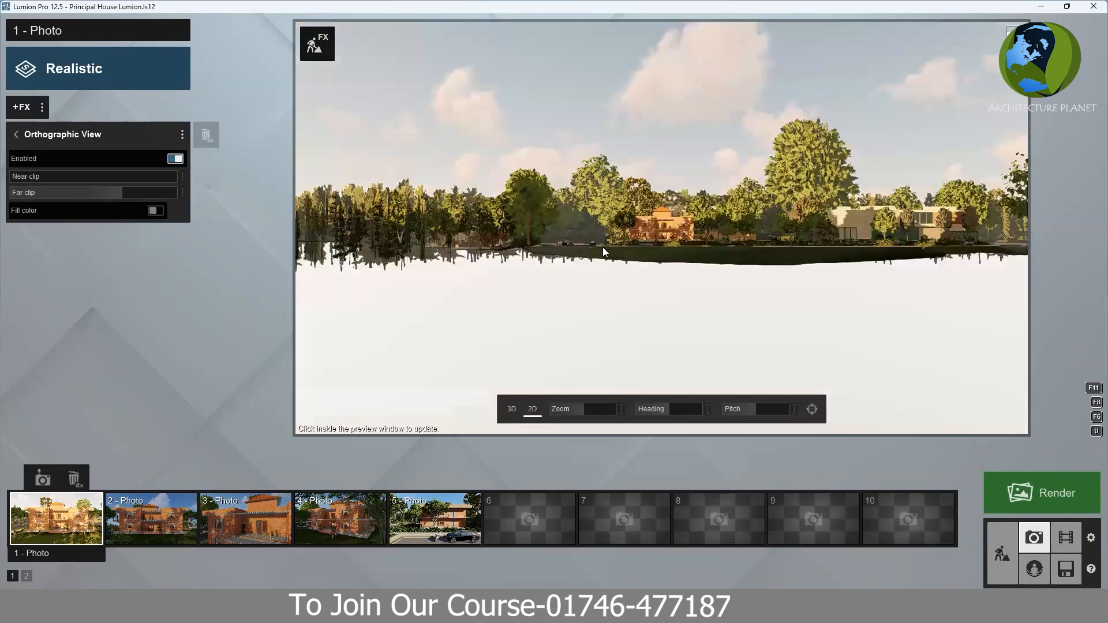
{"action": "scroll", "coordinate": [603, 251], "scroll_direction": "down", "scroll_amount": 2}
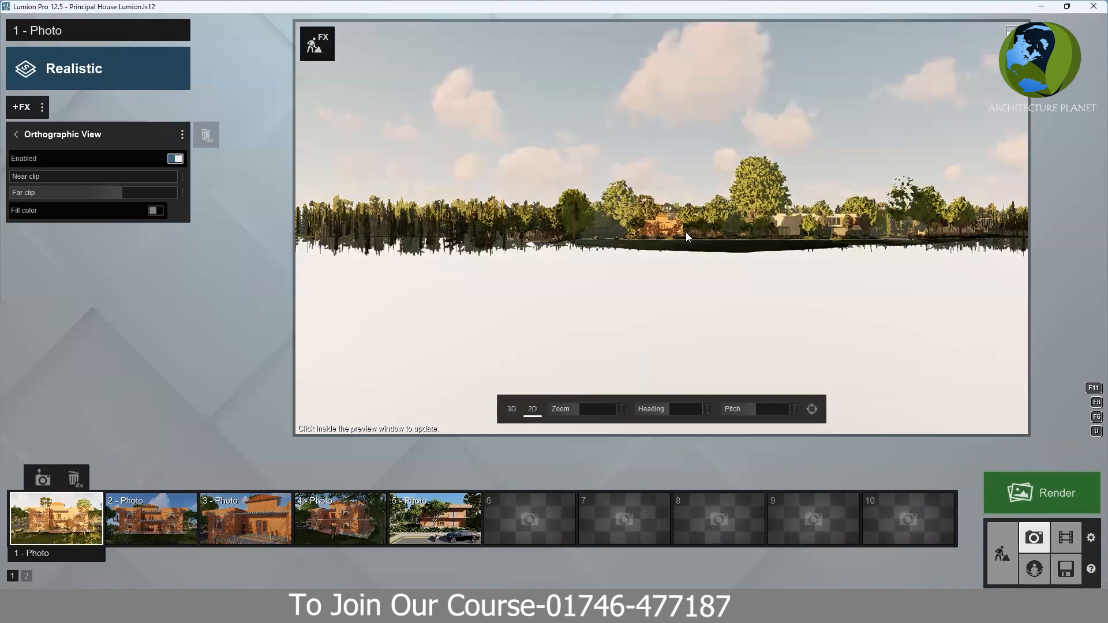
{"action": "scroll", "coordinate": [664, 211], "scroll_direction": "up", "scroll_amount": 4}
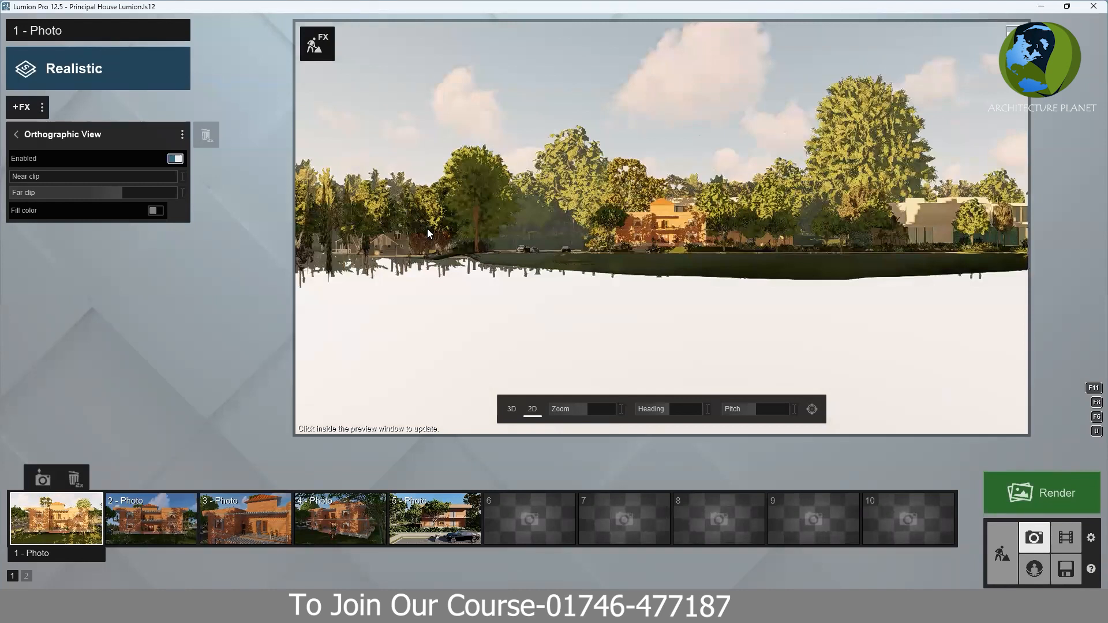
Try an Orthographic View near clip of about 519 m and return it to 0 m
{"action": "mouse_move", "coordinate": [34, 165]}
{"action": "left_click_drag", "start_coordinate": [25, 177], "coordinate": [112, 176]}
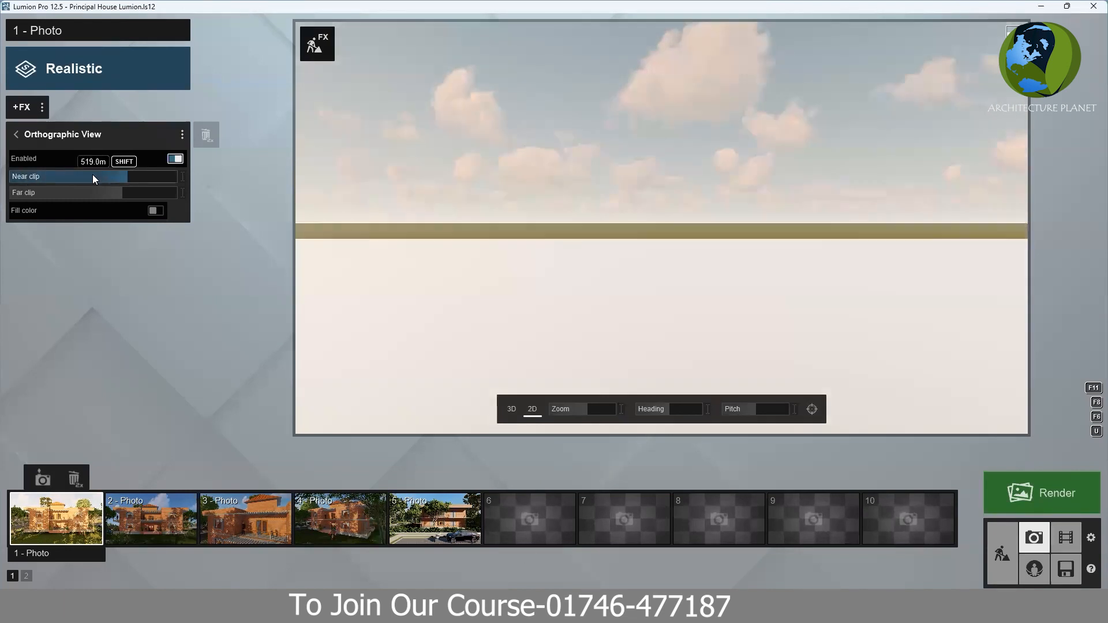
{"action": "left_click_drag", "start_coordinate": [8, 179], "coordinate": [1, 186]}
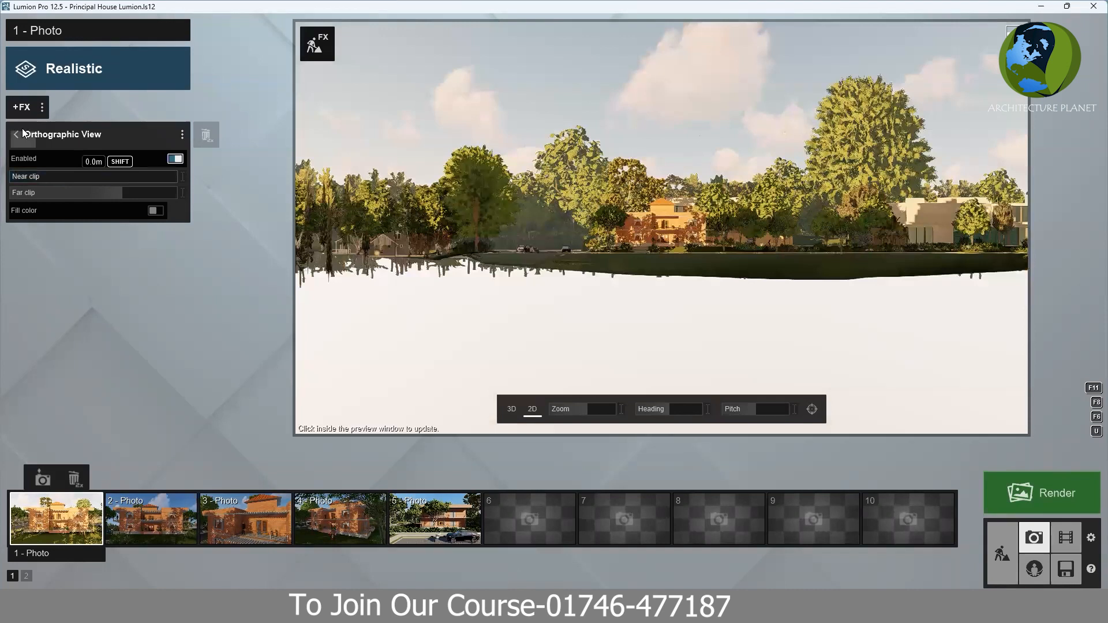
Try a small near clip of about 6.3 m on the house view, then reset it to 0 m
{"action": "mouse_move", "coordinate": [19, 184]}
{"action": "left_click_drag", "start_coordinate": [23, 180], "coordinate": [30, 176]}
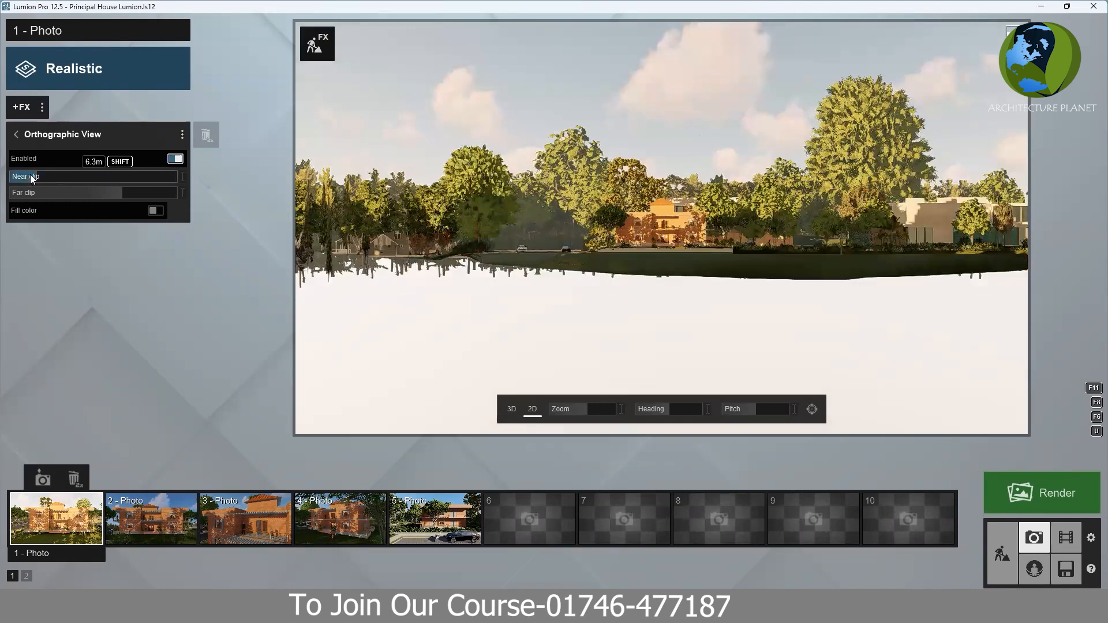
{"action": "left_click", "coordinate": [691, 211]}
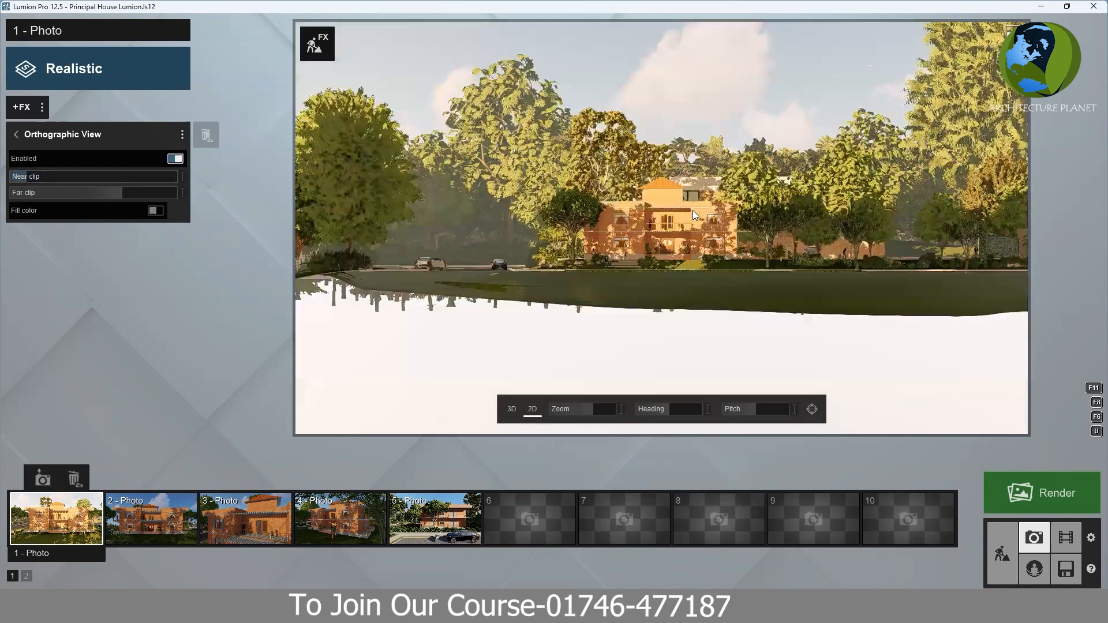
{"action": "scroll", "coordinate": [693, 210], "scroll_direction": "up", "scroll_amount": 3}
{"action": "left_click", "coordinate": [29, 179]}
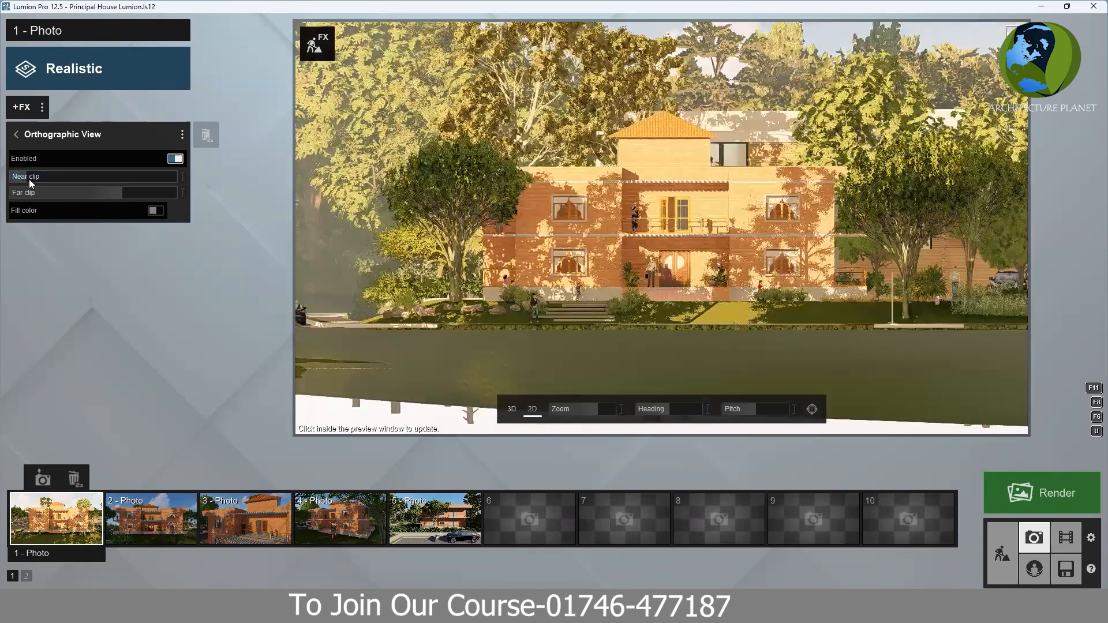
{"action": "mouse_move", "coordinate": [26, 176]}
{"action": "left_click_drag", "start_coordinate": [35, 173], "coordinate": [1, 190]}
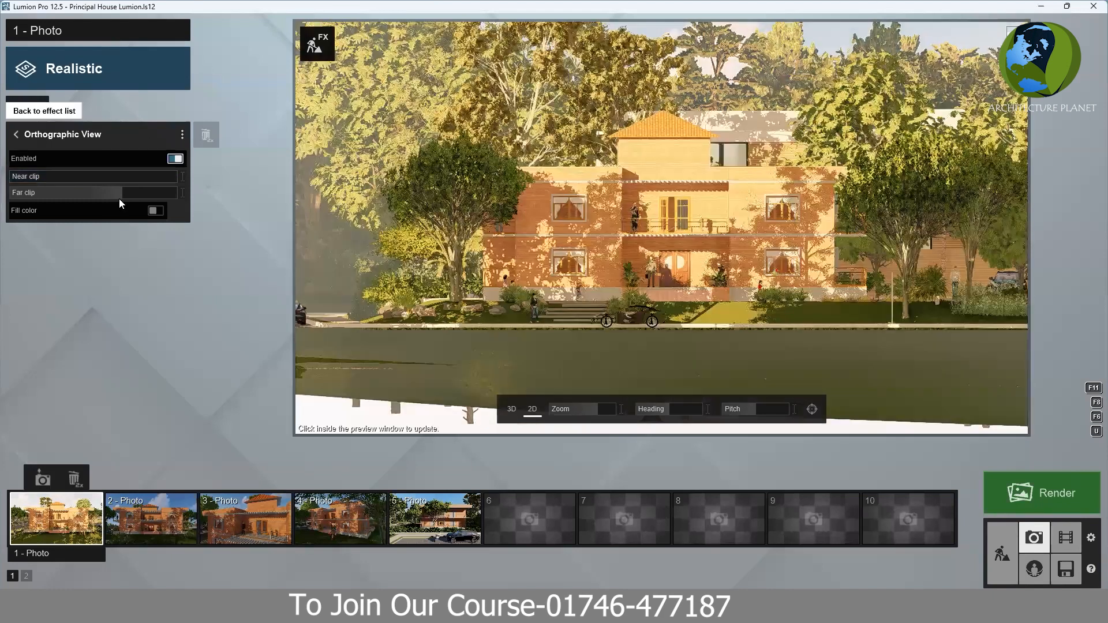
Try the Orthographic View far clip at 587.3 m, then raise it to 5000 m
{"action": "left_click", "coordinate": [92, 194]}
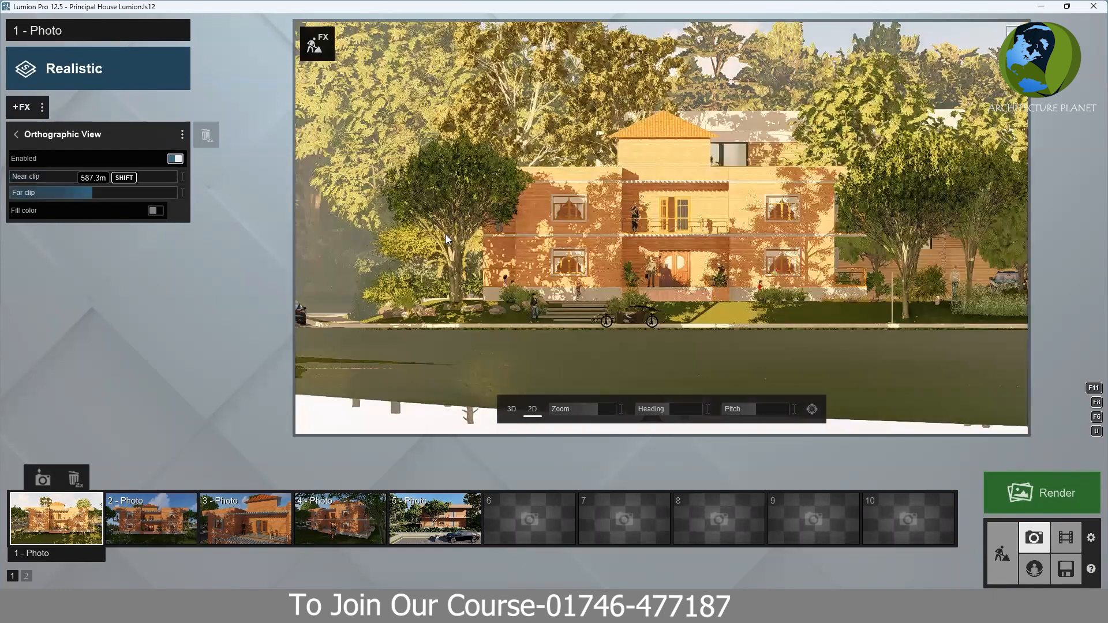
{"action": "scroll", "coordinate": [573, 324], "scroll_direction": "down", "scroll_amount": 3}
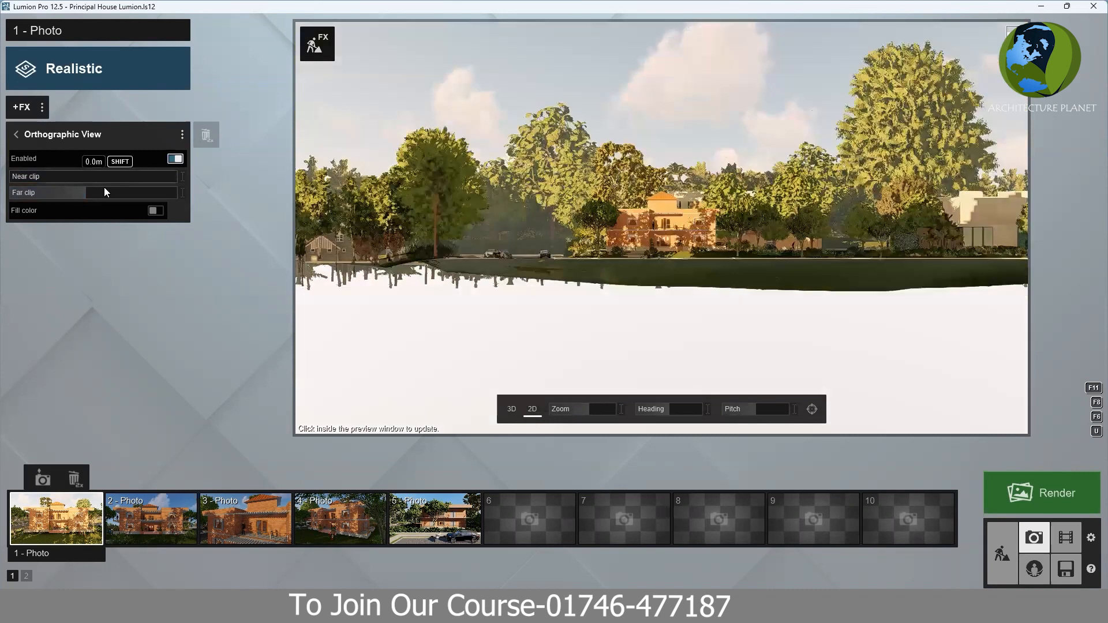
{"action": "left_click", "coordinate": [104, 189]}
{"action": "left_click", "coordinate": [175, 192]}
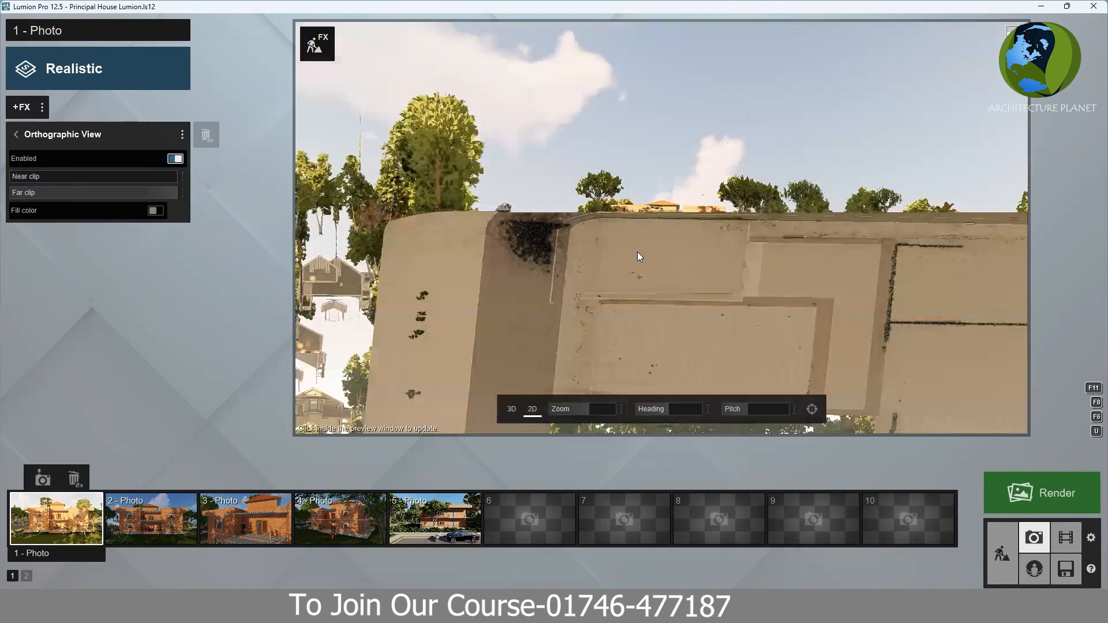
Tilt the orthographic view above the site and back, then reduce the far clip to 3779.8 m, 587.3 m and lower
{"action": "left_click", "coordinate": [638, 256]}
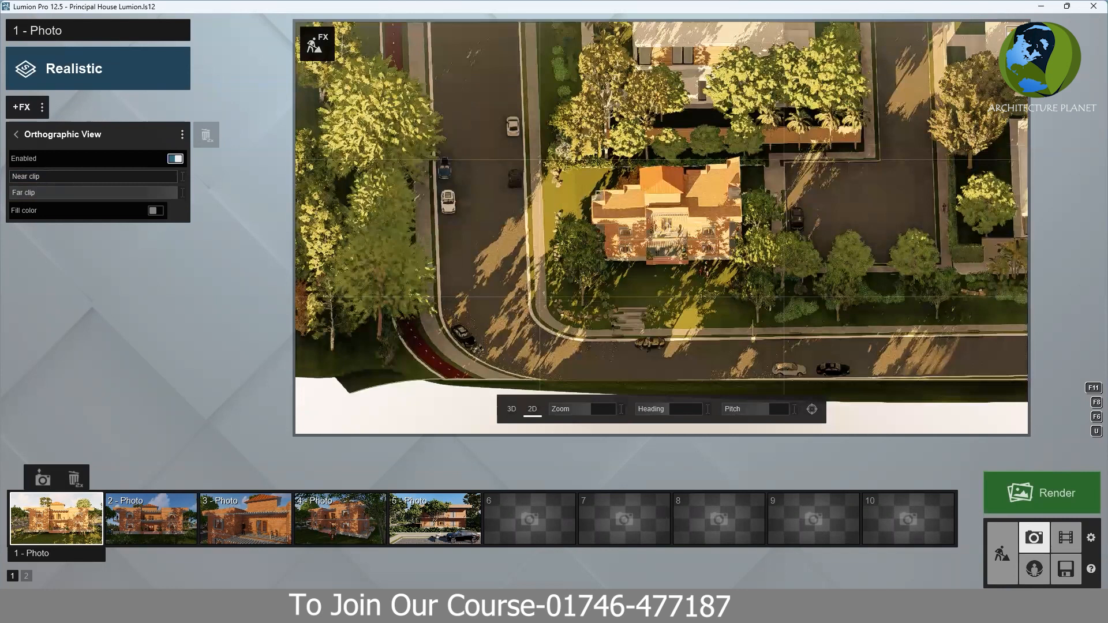
{"action": "right_click_drag", "start_coordinate": [610, 312], "coordinate": [610, 280]}
{"action": "scroll", "coordinate": [576, 298], "scroll_direction": "down", "scroll_amount": 3}
{"action": "scroll", "coordinate": [579, 296], "scroll_direction": "down", "scroll_amount": 3}
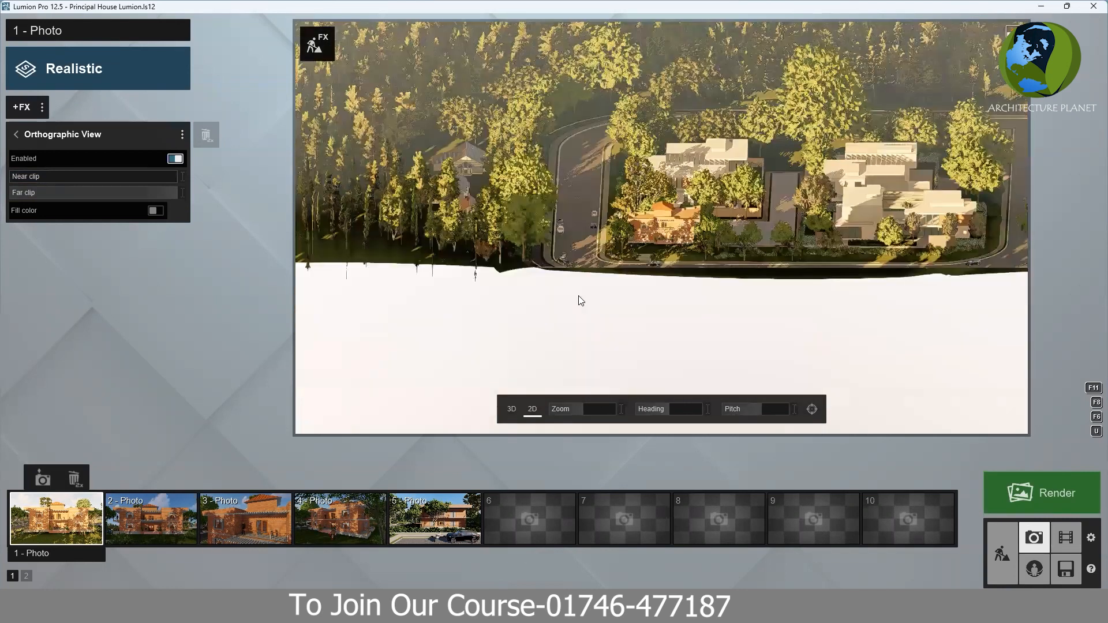
{"action": "scroll", "coordinate": [581, 300], "scroll_direction": "down", "scroll_amount": 3}
{"action": "right_click_drag", "start_coordinate": [581, 300], "coordinate": [580, 274]}
{"action": "scroll", "coordinate": [581, 300], "scroll_direction": "down", "scroll_amount": 2}
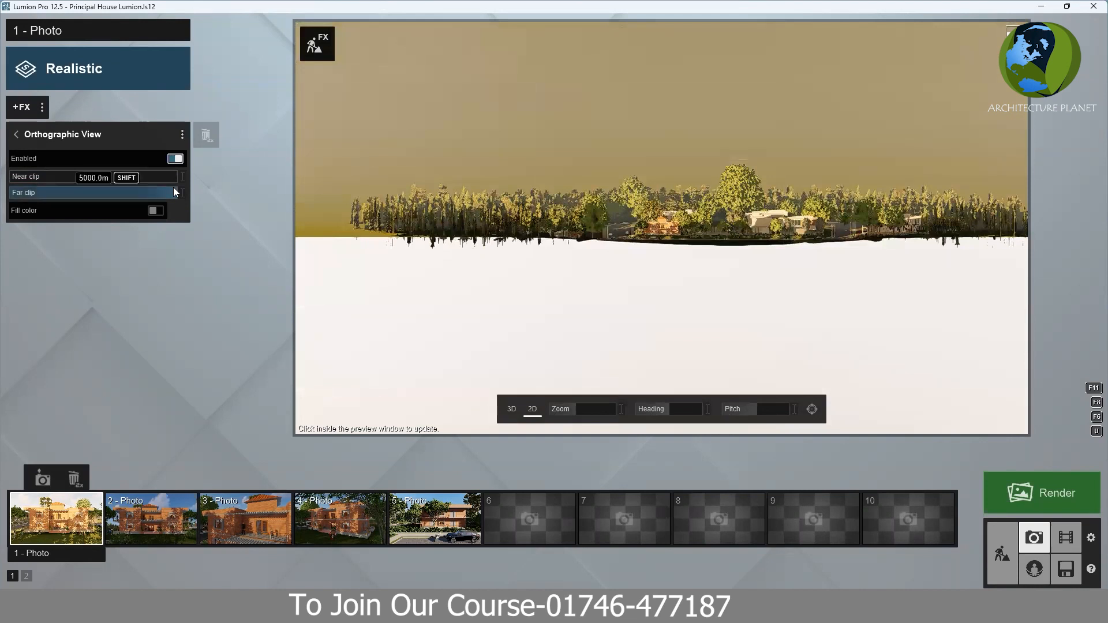
{"action": "left_click_drag", "start_coordinate": [154, 195], "coordinate": [65, 193]}
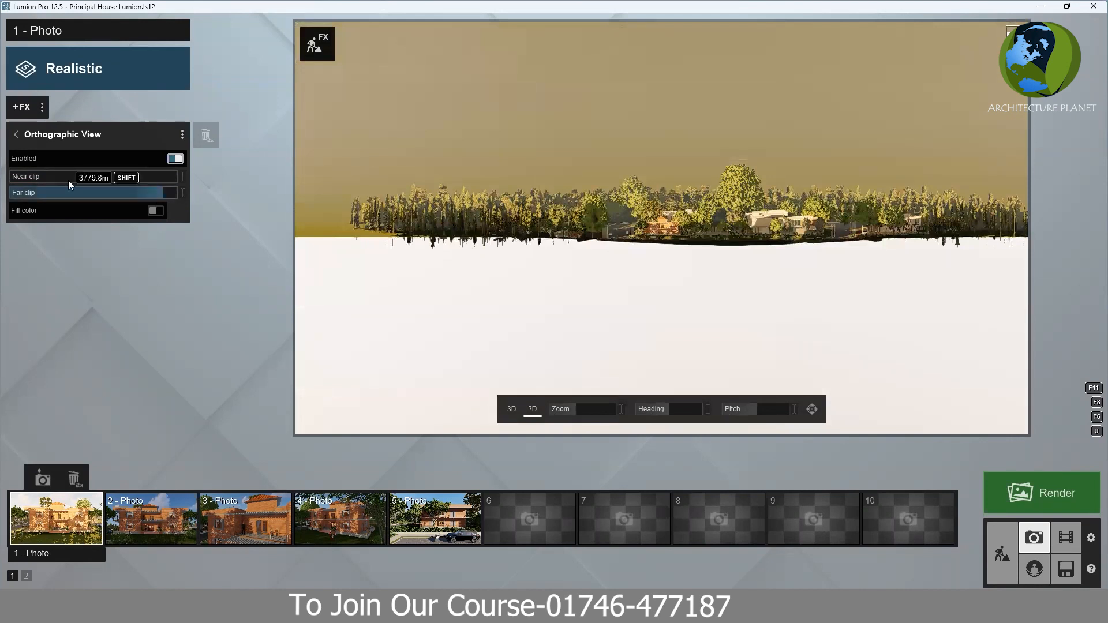
{"action": "left_click", "coordinate": [91, 188]}
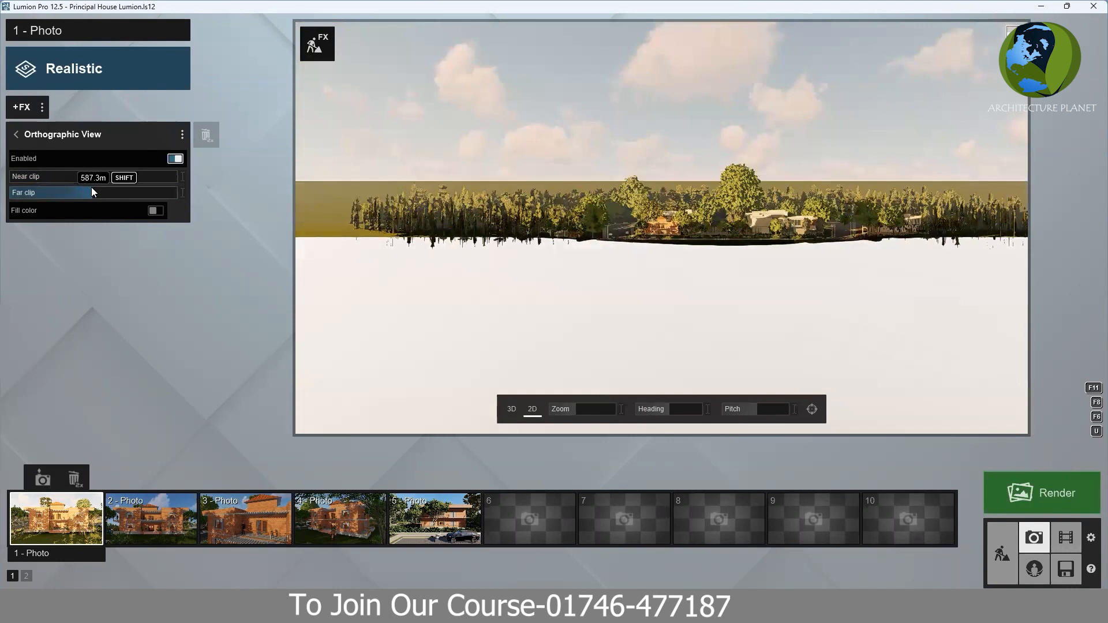
{"action": "left_click_drag", "start_coordinate": [80, 190], "coordinate": [60, 209]}
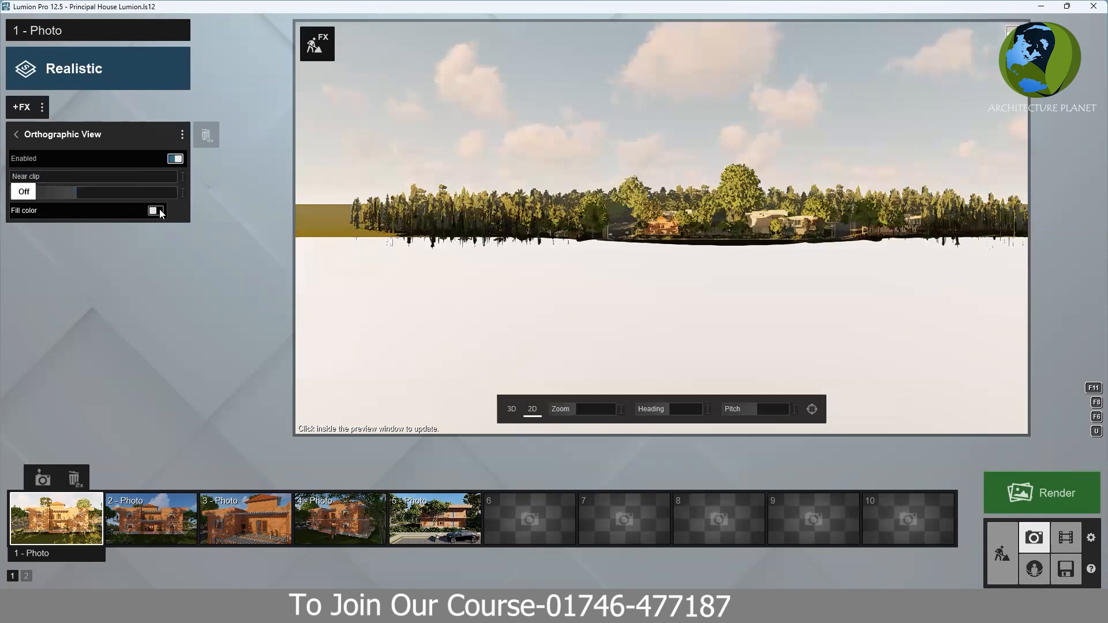
Turn on the Orthographic View fill color, then remove the effect from the photo
{"action": "left_click", "coordinate": [160, 208]}
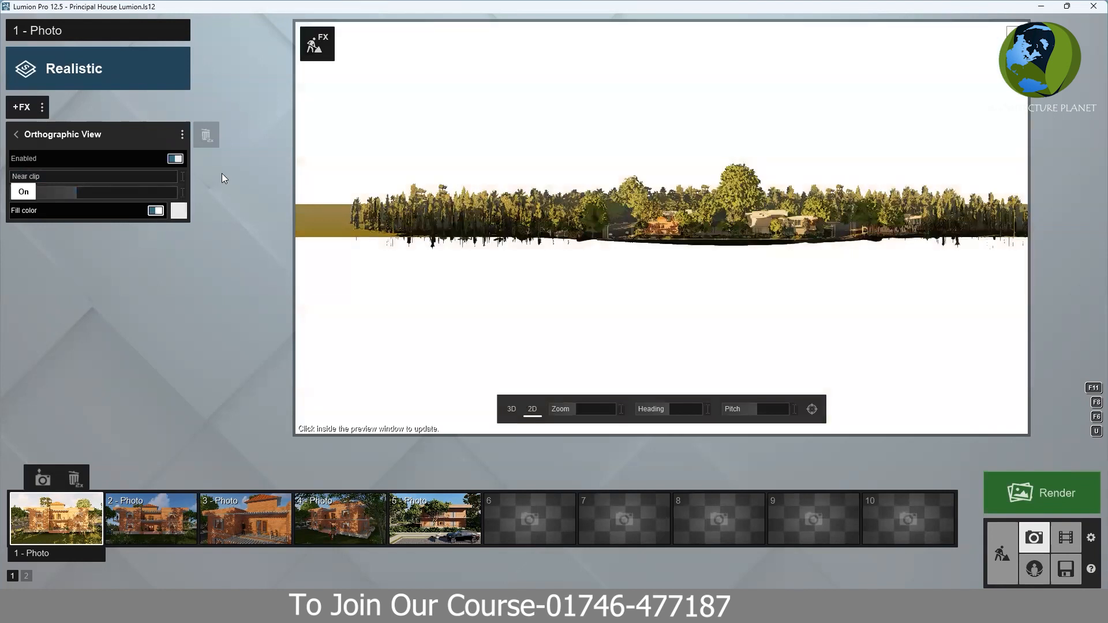
{"action": "double_click", "coordinate": [206, 135]}
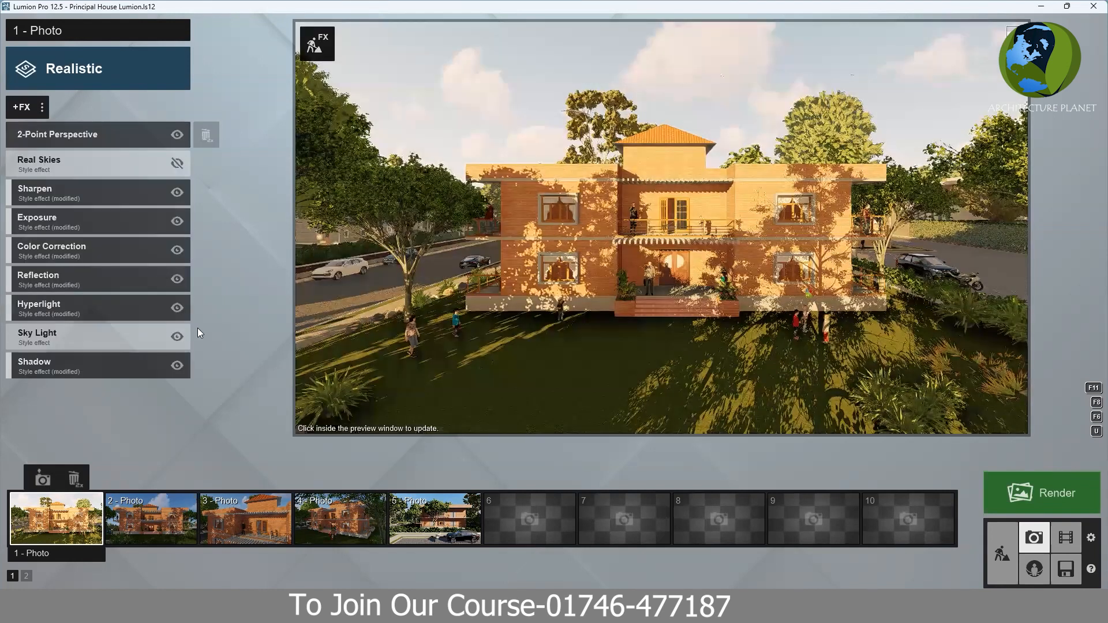